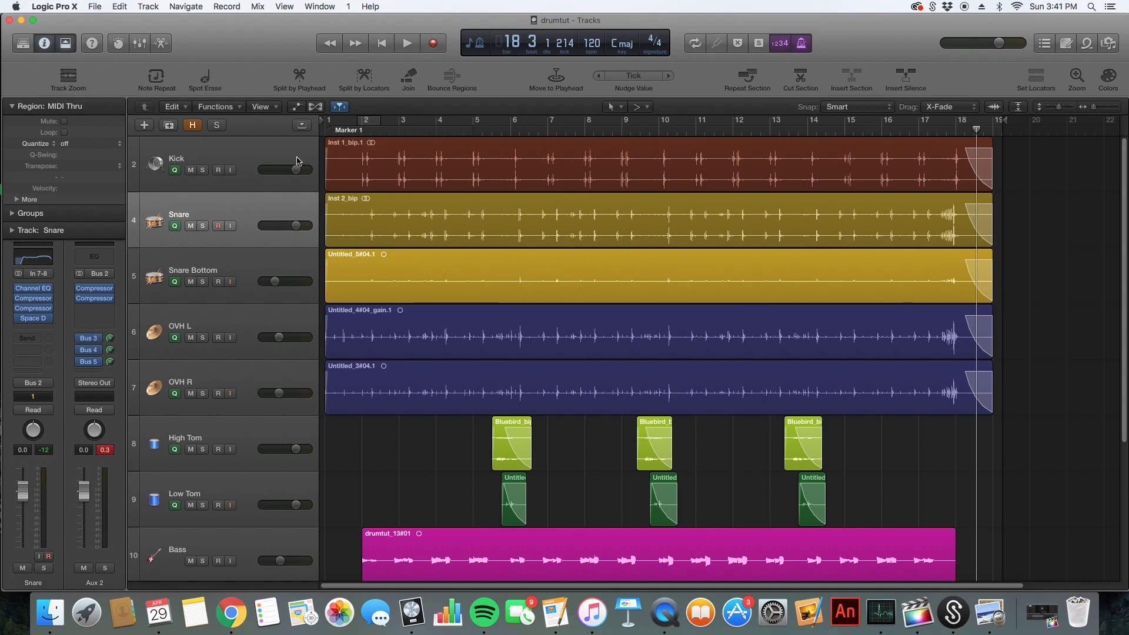
# Step: Reduce the track height so all drum, bass and guitar tracks fit in view, and select the Kick track
pyautogui.click(1055, 109)
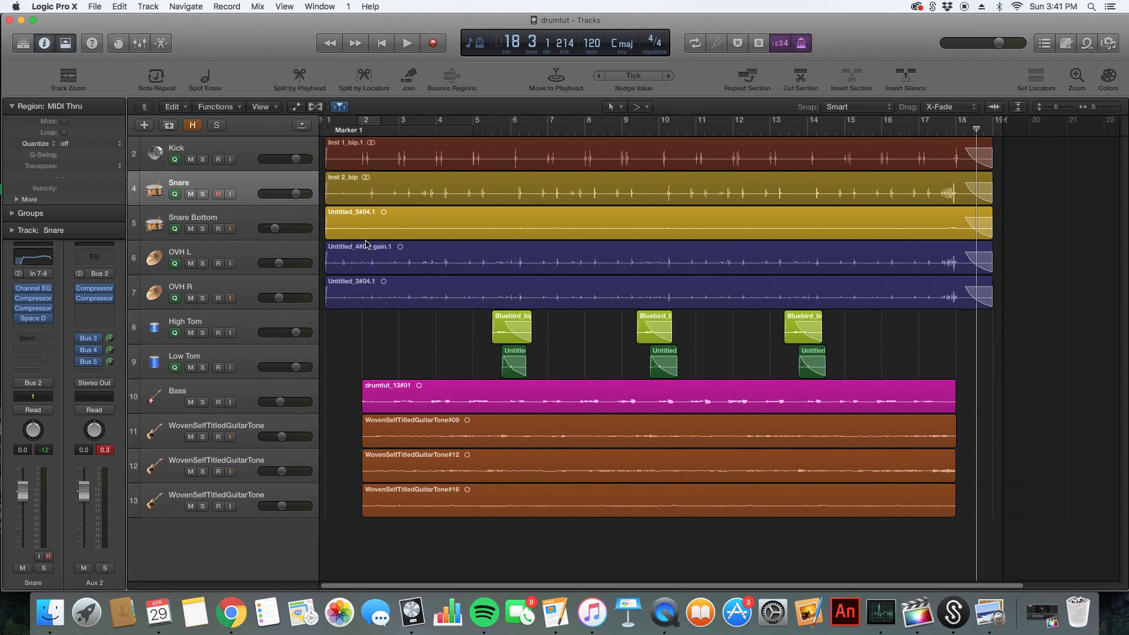
pyautogui.click(348, 170)
pyautogui.click(417, 325)
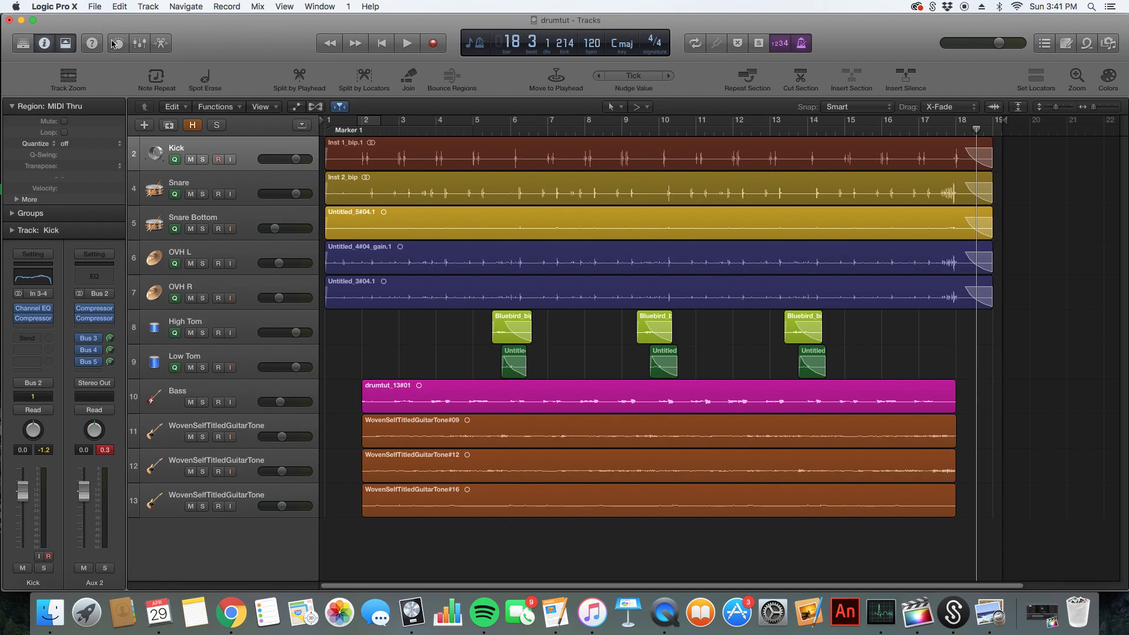
# Step: Open the Mixer and bypass every EQ, compressor and Space Designer plug-in on the drum channels from Kick to Low Tom
pyautogui.click(103, 9)
pyautogui.click(109, 96)
pyautogui.click(141, 43)
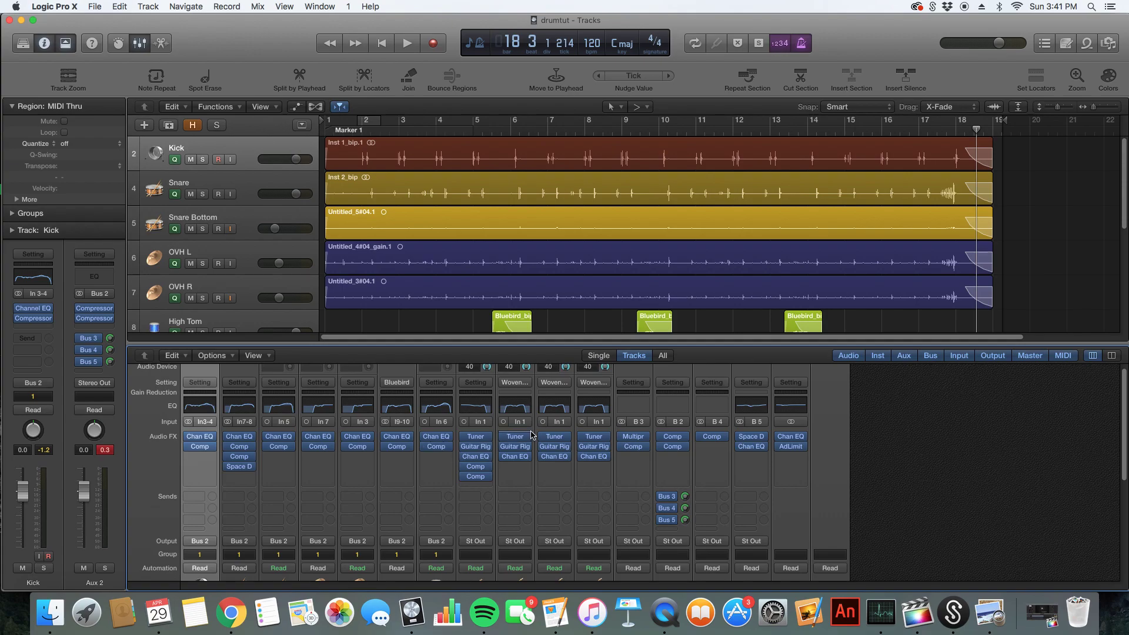
pyautogui.scroll(1, 502, 482)
pyautogui.scroll(-3, 591, 294)
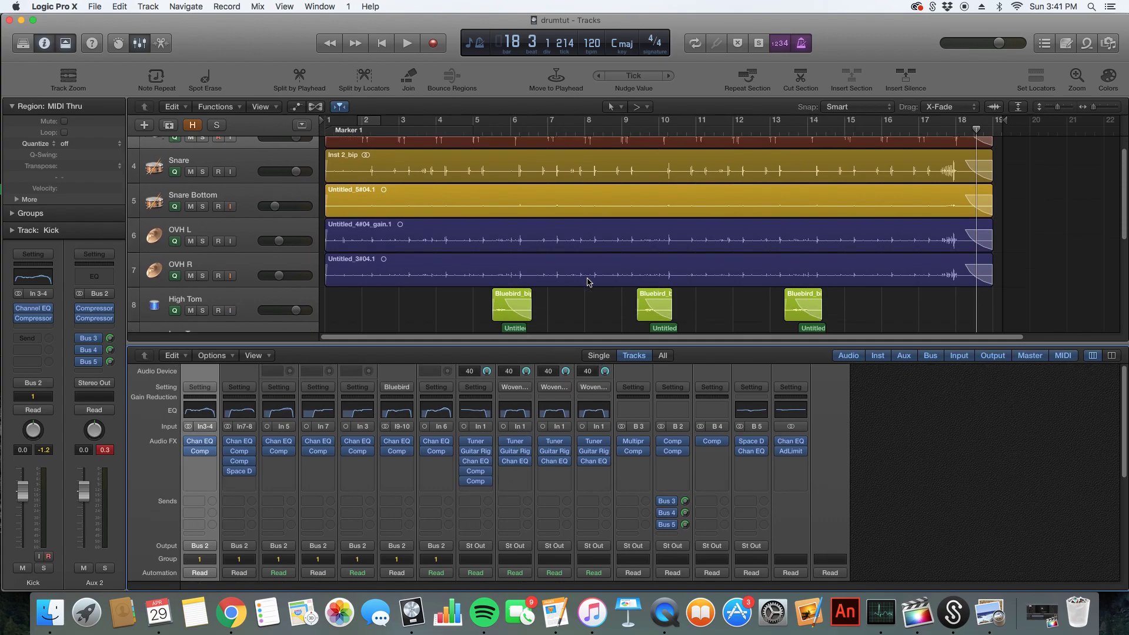
pyautogui.scroll(3, 590, 294)
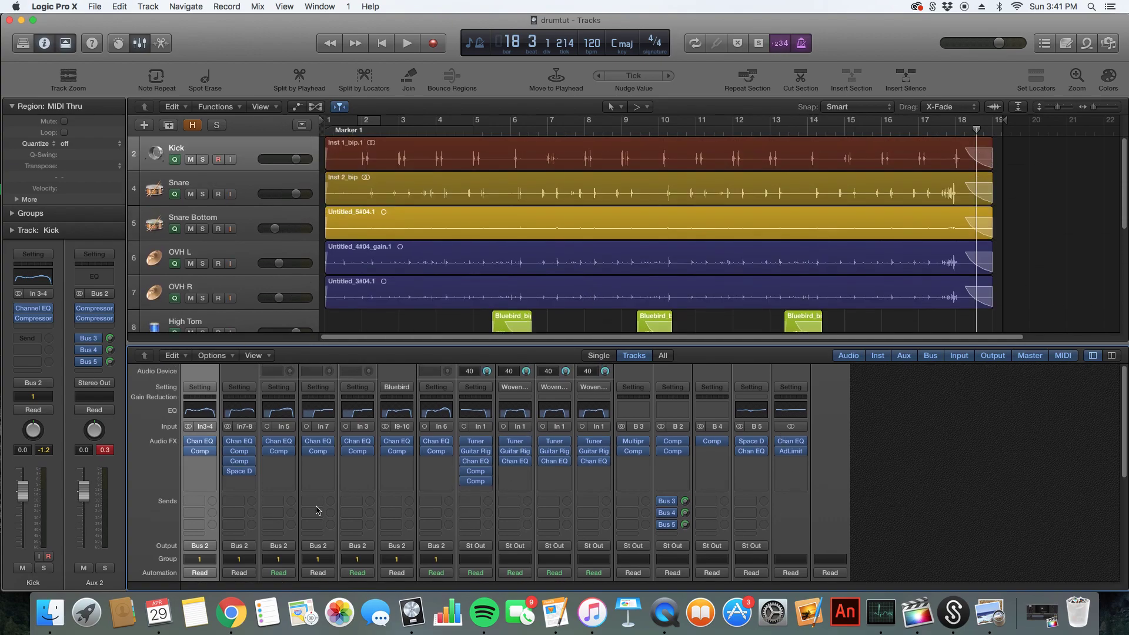
pyautogui.click(188, 442)
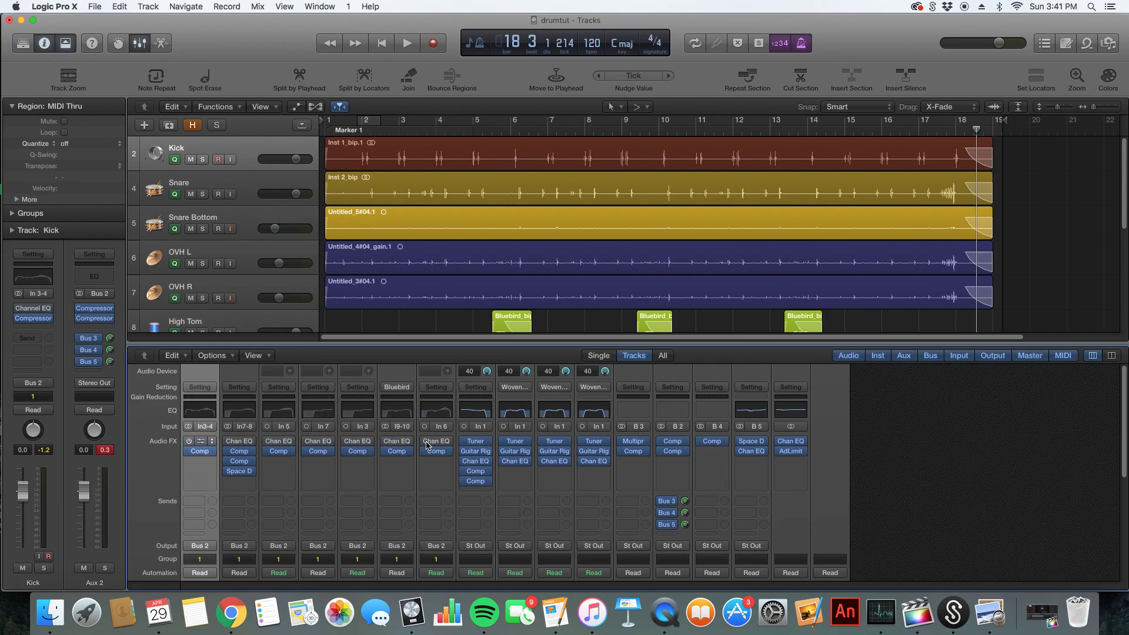
pyautogui.moveTo(226, 451); pyautogui.dragTo(435, 449)
pyautogui.click(228, 461)
pyautogui.click(228, 471)
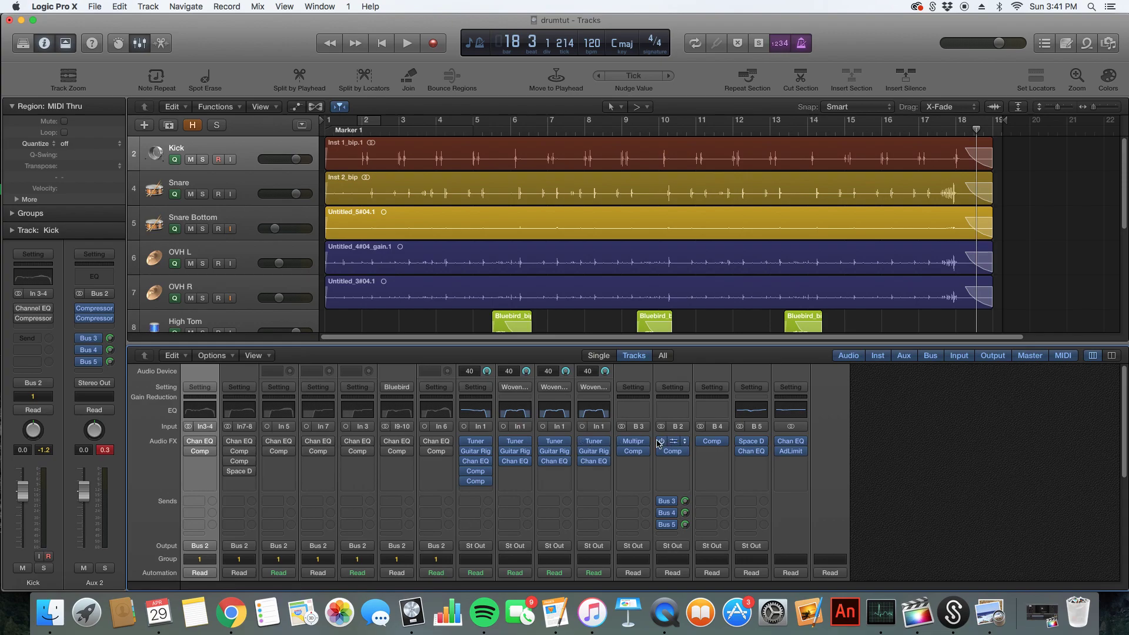
# Step: Bypass the plug-ins on the Bus 2 to Bus 5 aux channels and the Bus 2 channel's three sends, and close the Mixer
pyautogui.scroll(-2, 660, 445)
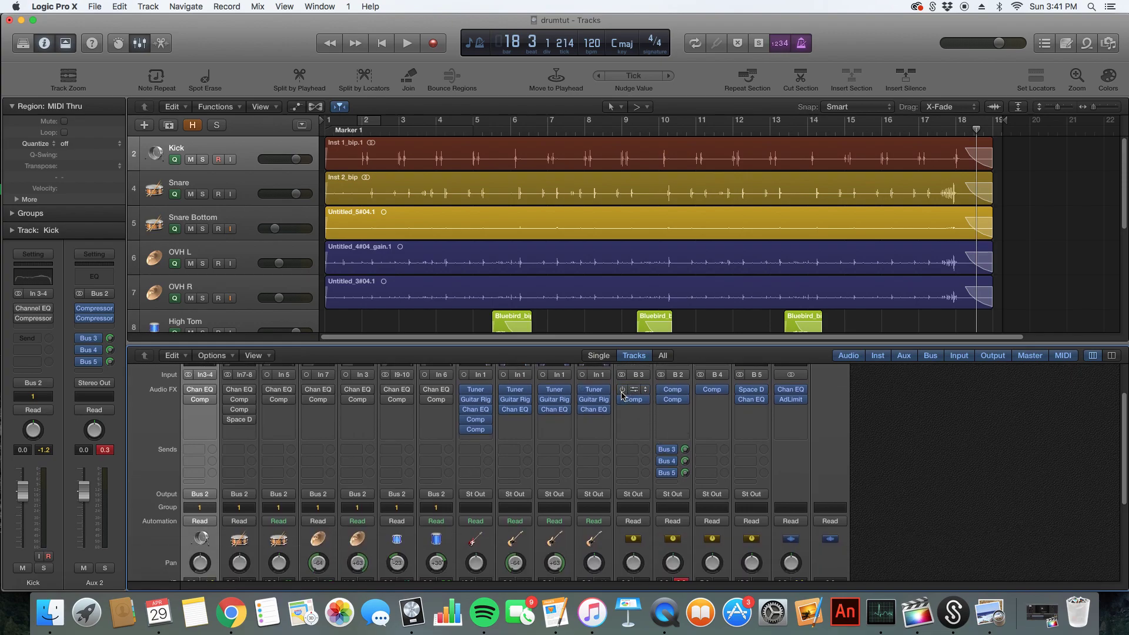
pyautogui.click(660, 390)
pyautogui.click(662, 400)
pyautogui.moveTo(661, 450); pyautogui.dragTo(657, 475)
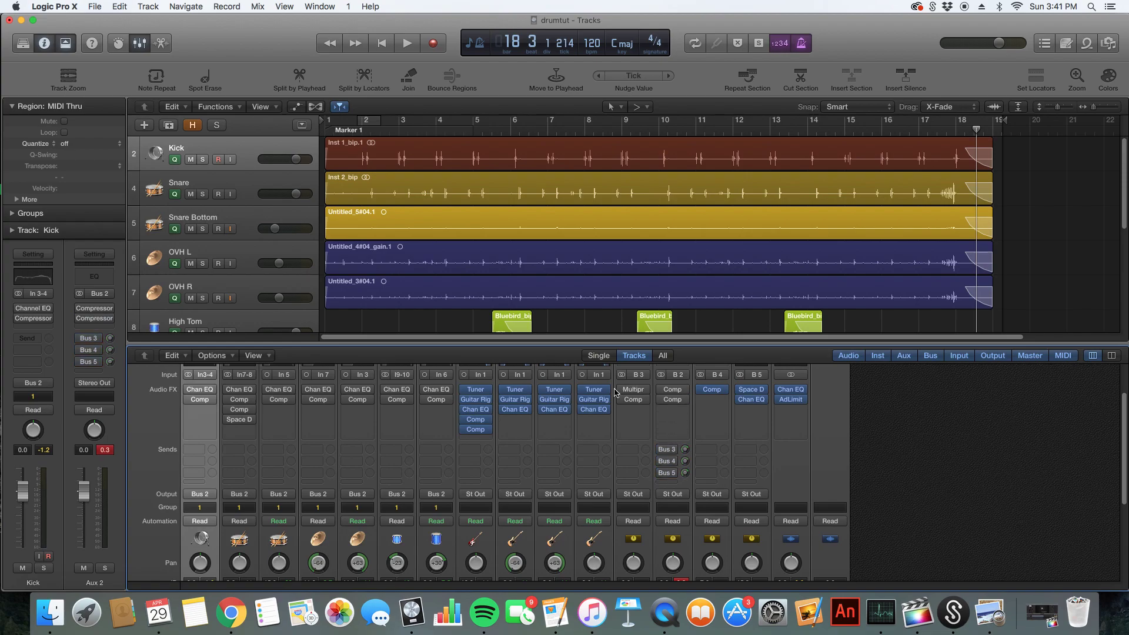
pyautogui.scroll(3, 731, 414)
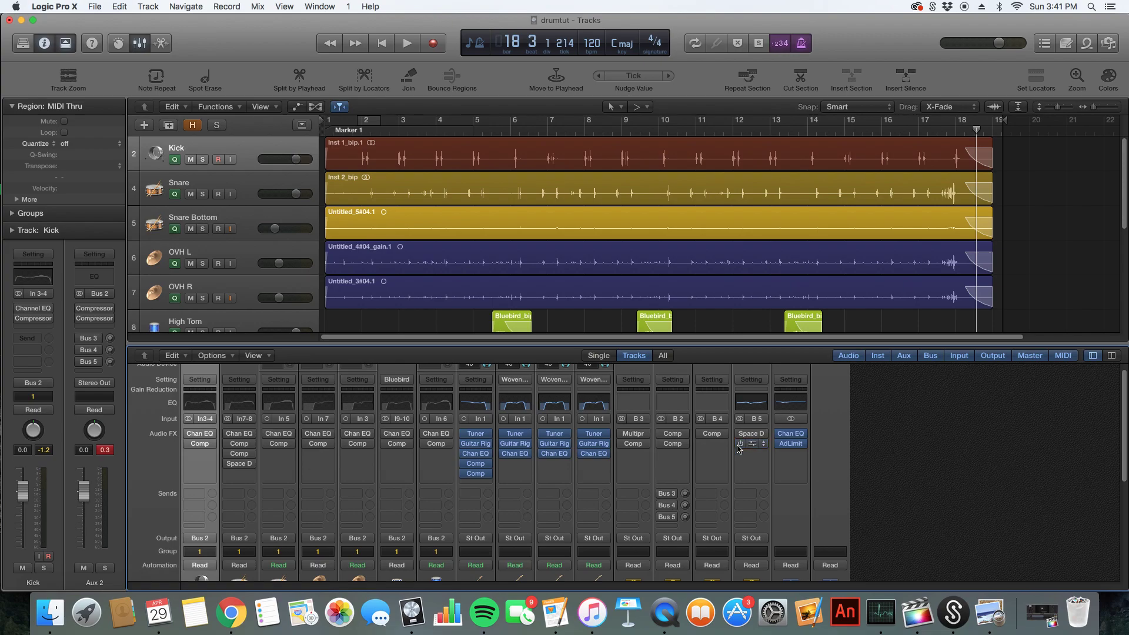
pyautogui.scroll(1, 555, 468)
pyautogui.scroll(-5, 411, 247)
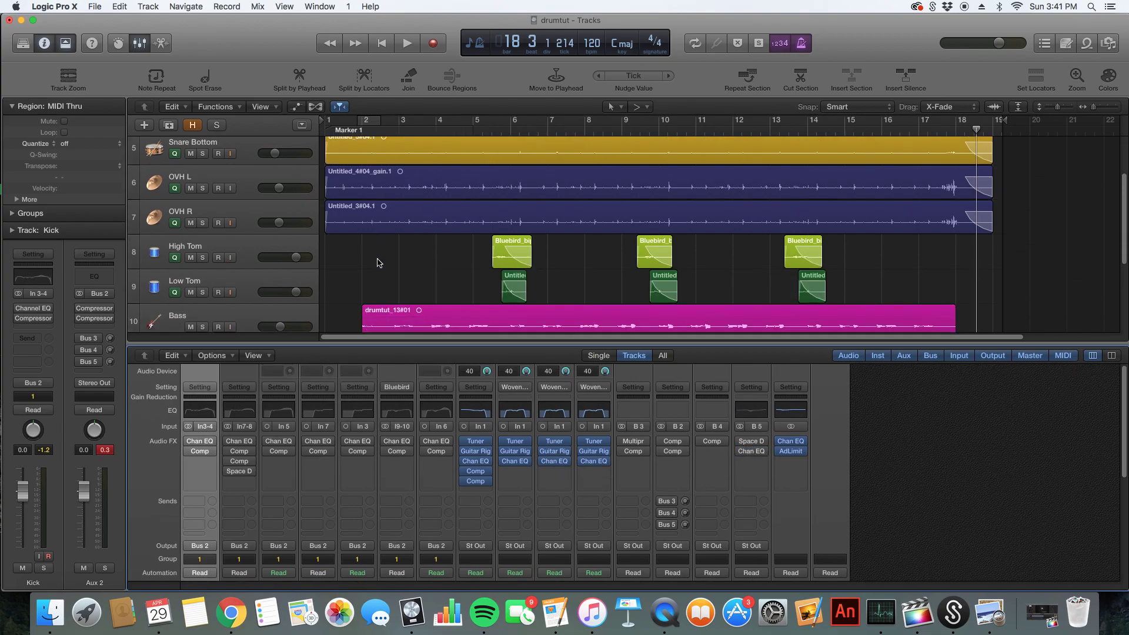
pyautogui.scroll(5, 391, 265)
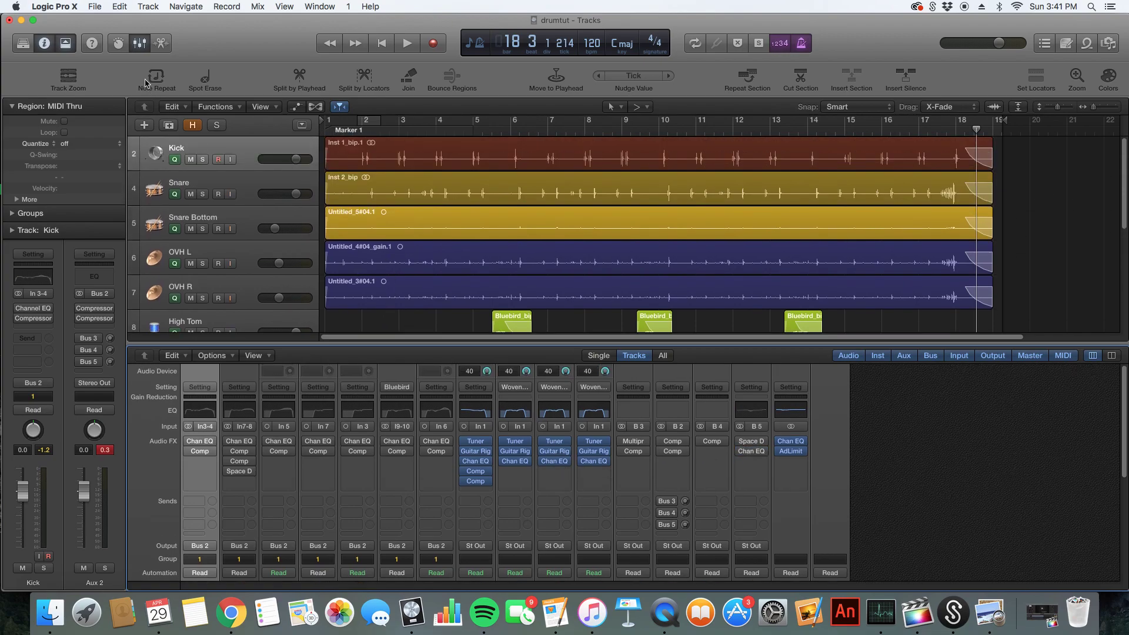
pyautogui.click(140, 43)
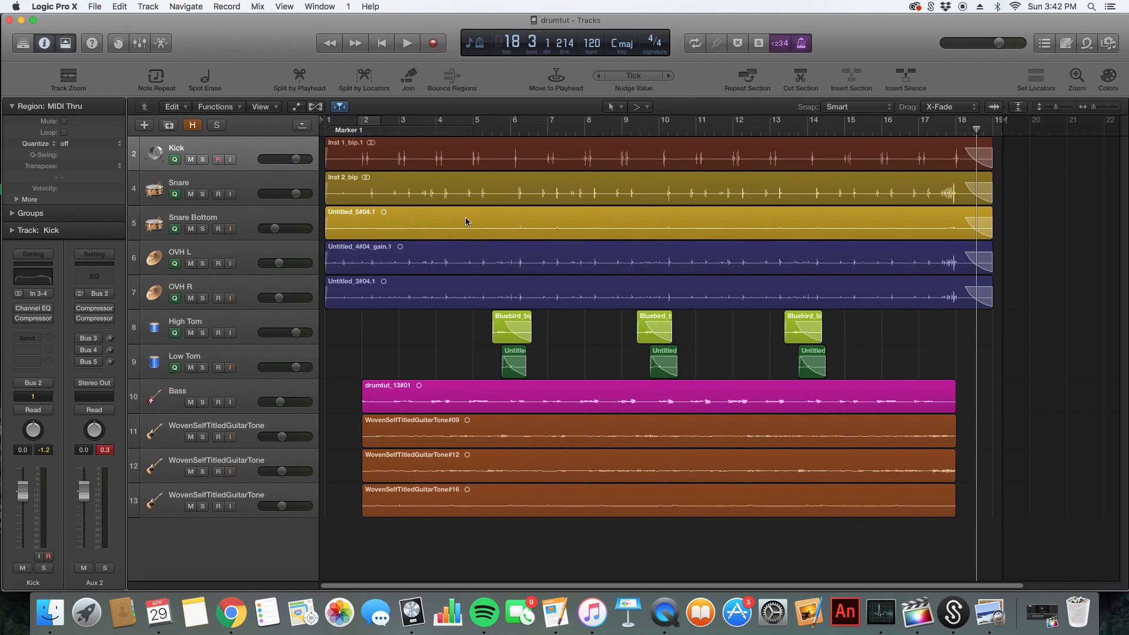
# Step: Set the Kick channel's group to No Group and reassign it to Group 1
pyautogui.click(268, 146)
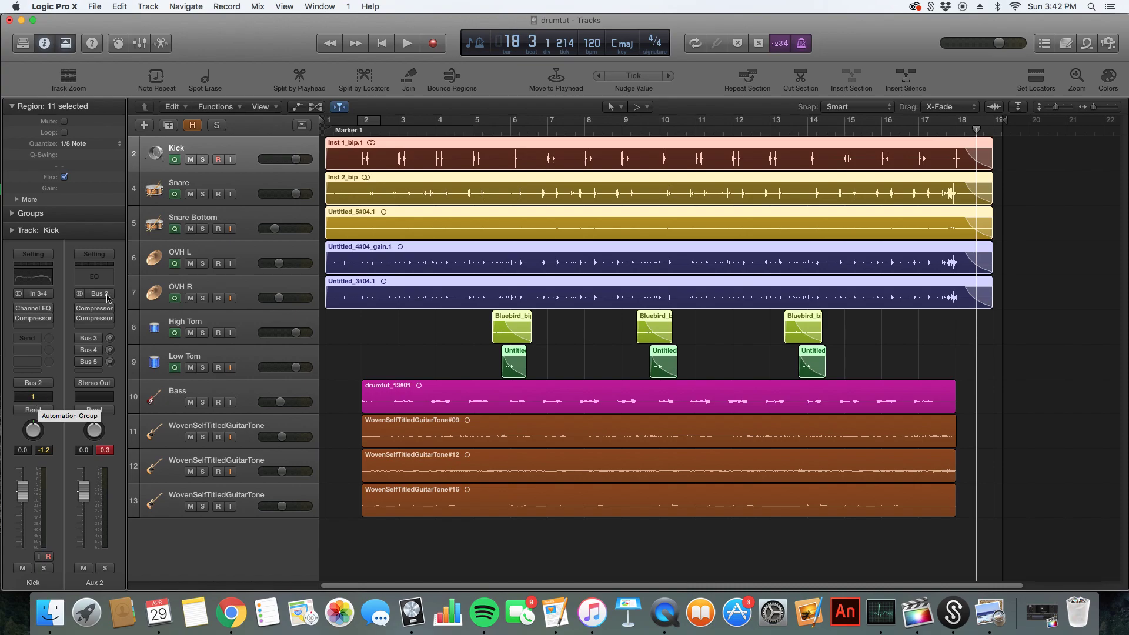
pyautogui.click(37, 397)
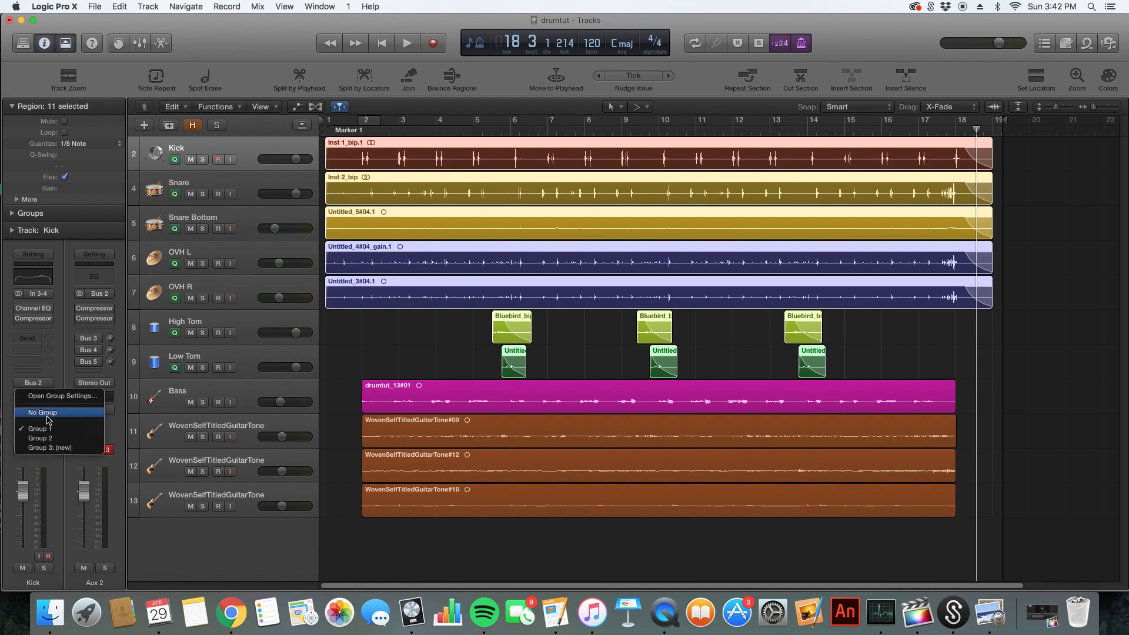
pyautogui.click(49, 413)
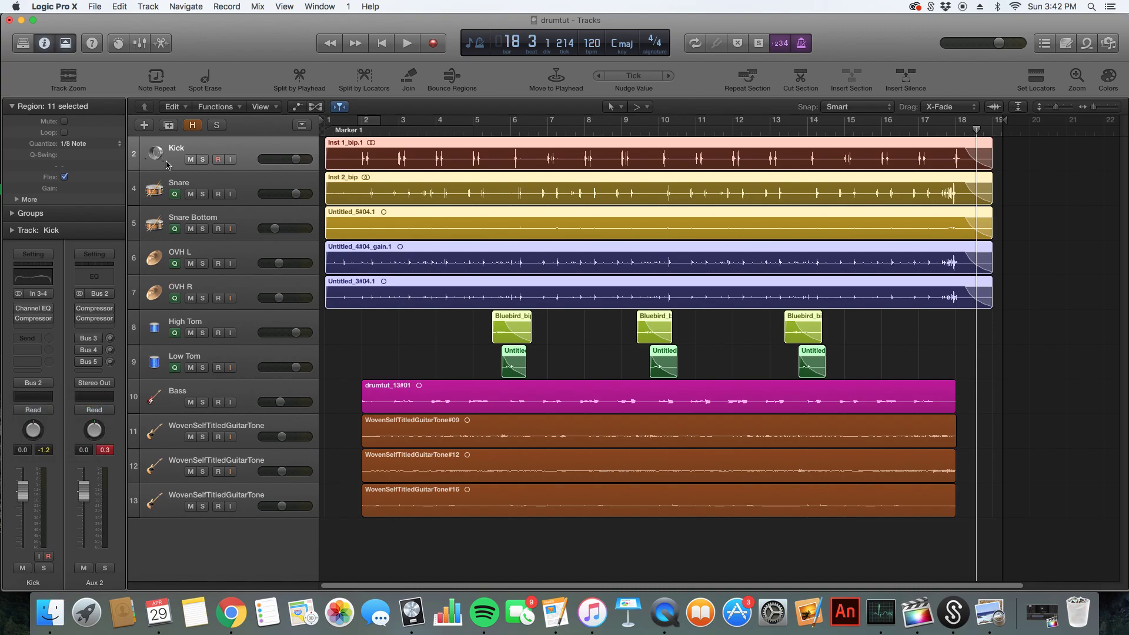
pyautogui.click(36, 397)
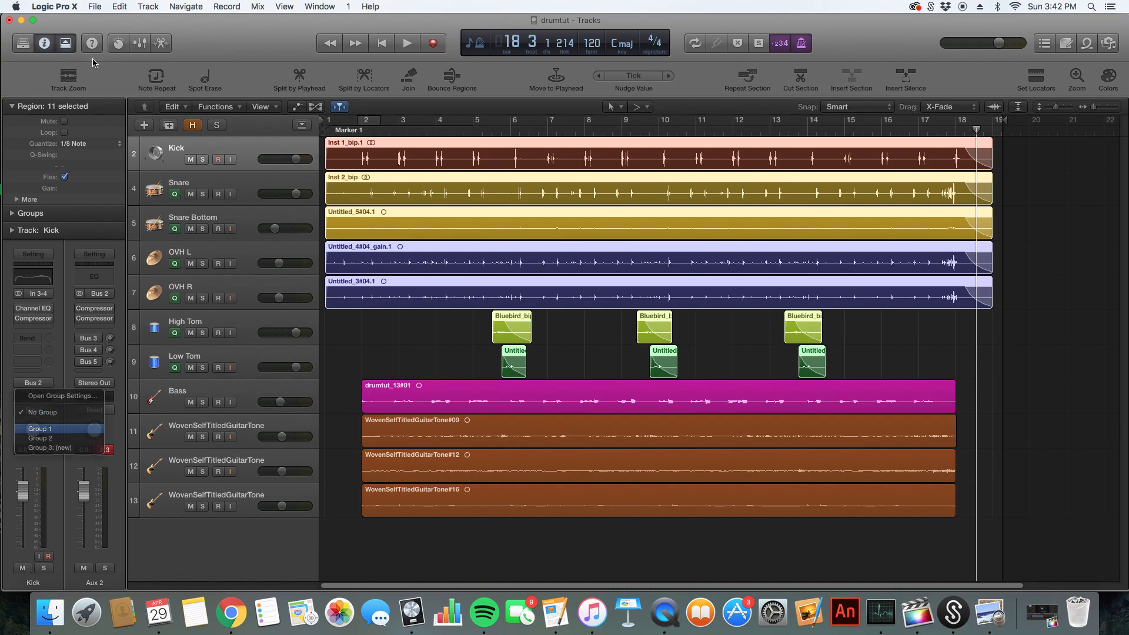
pyautogui.click(66, 430)
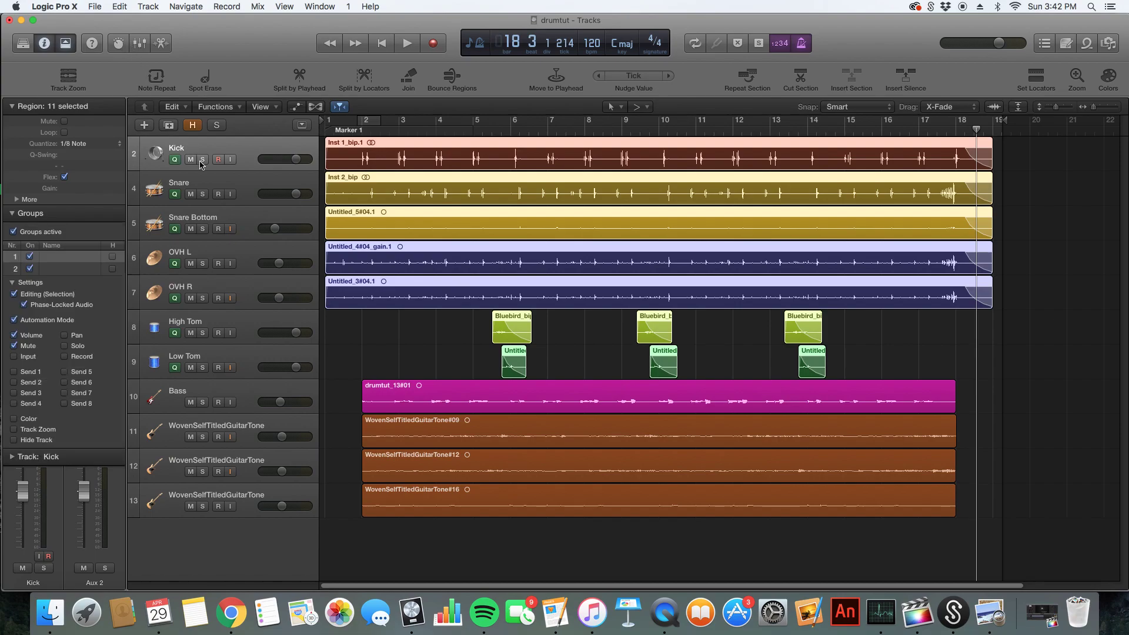
# Step: Step through the drum tracks from Snare to Low Tom to check each channel's group assignment, and deselect the regions
pyautogui.click(12, 214)
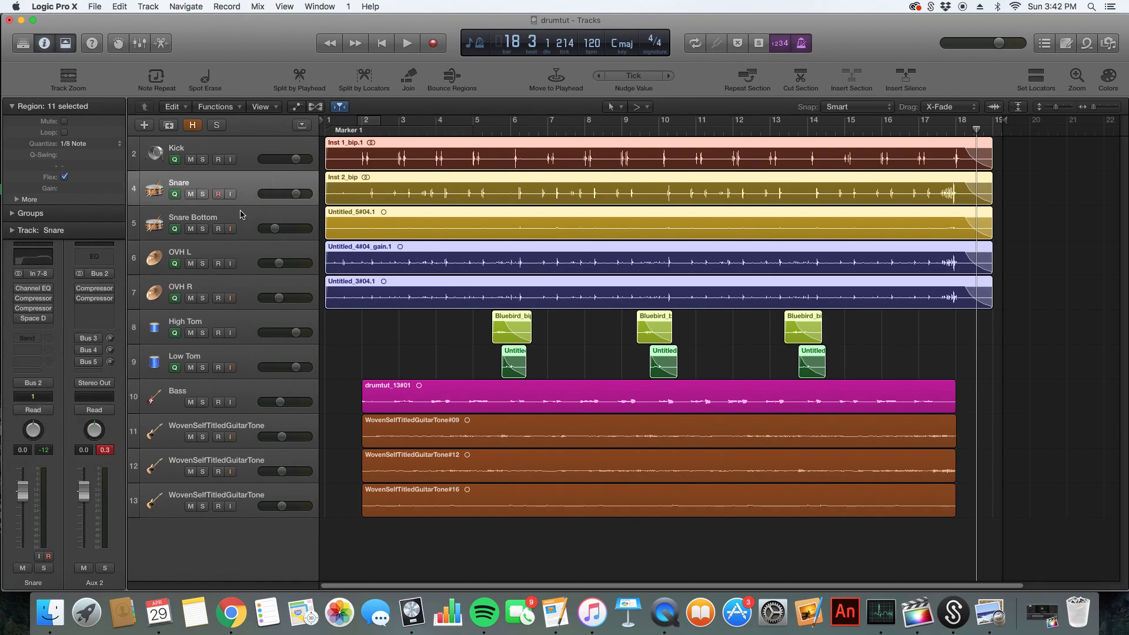
pyautogui.press('Down')
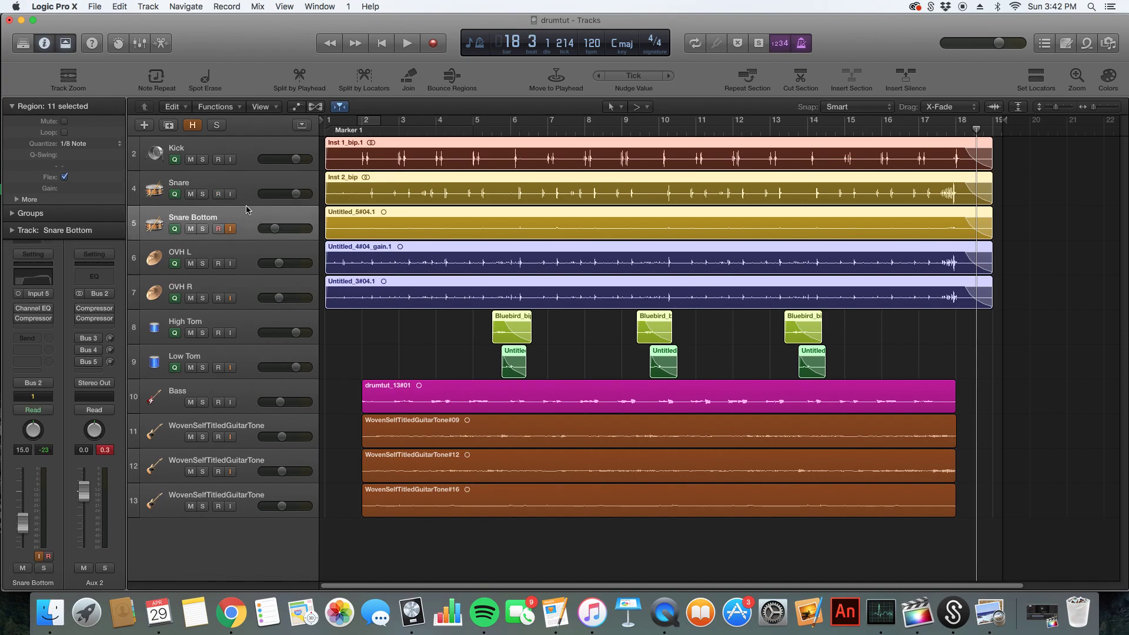
pyautogui.press('Down')
pyautogui.press('Down')
pyautogui.press('Down')
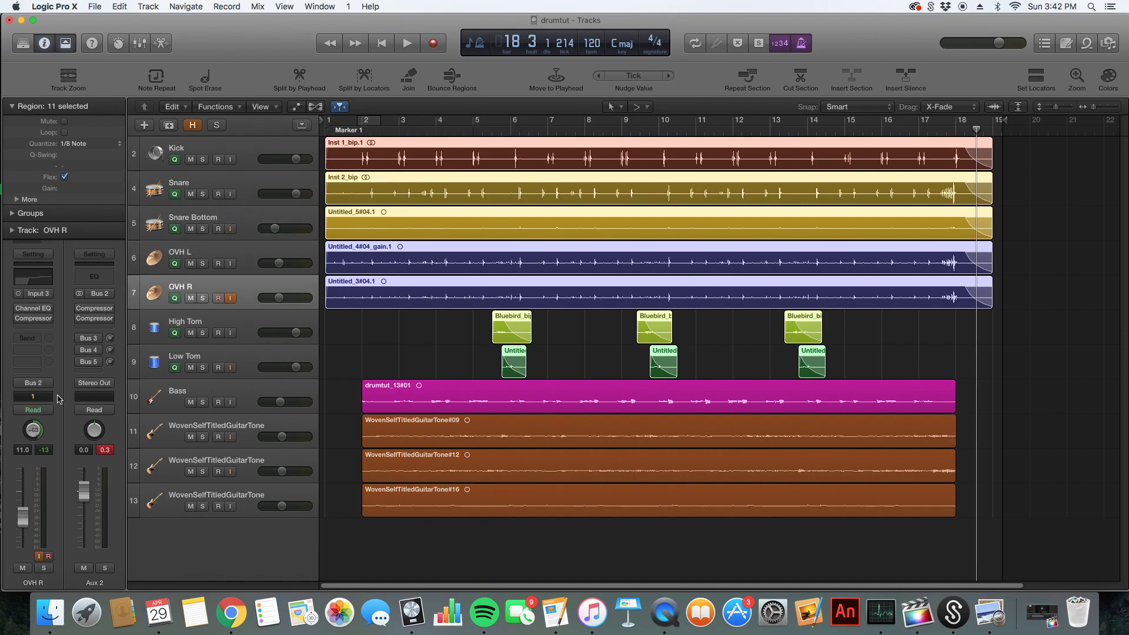
pyautogui.press('Down')
pyautogui.click(352, 327)
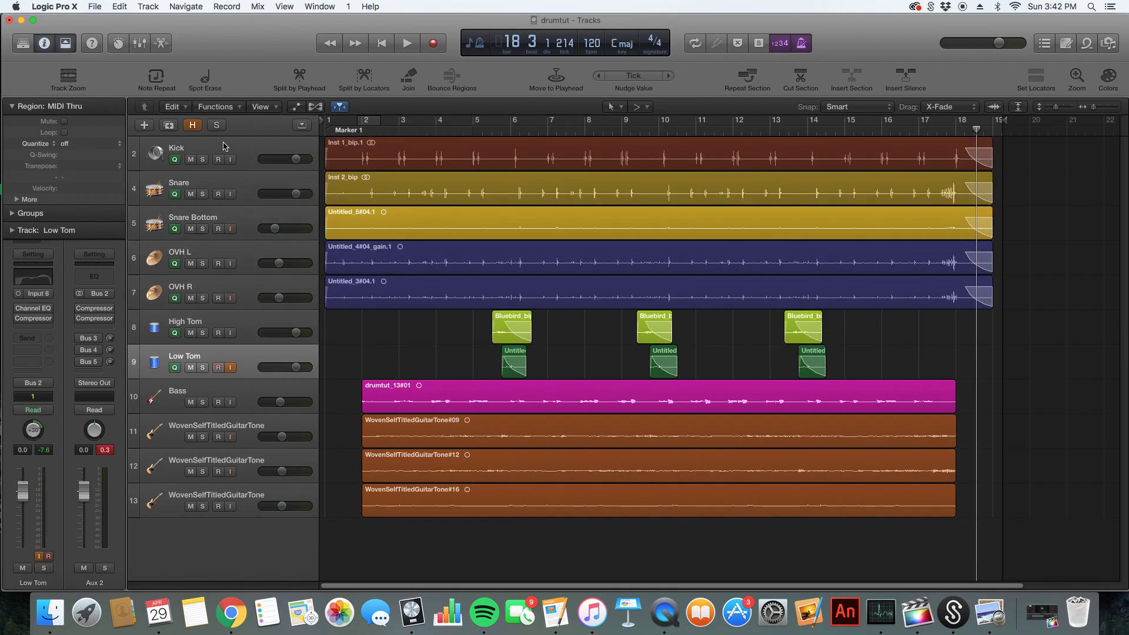
# Step: Select the Kick track with all its grouped drum regions and review the group settings, including Editing (Selection) and Phase-Locked Audio
pyautogui.click(224, 144)
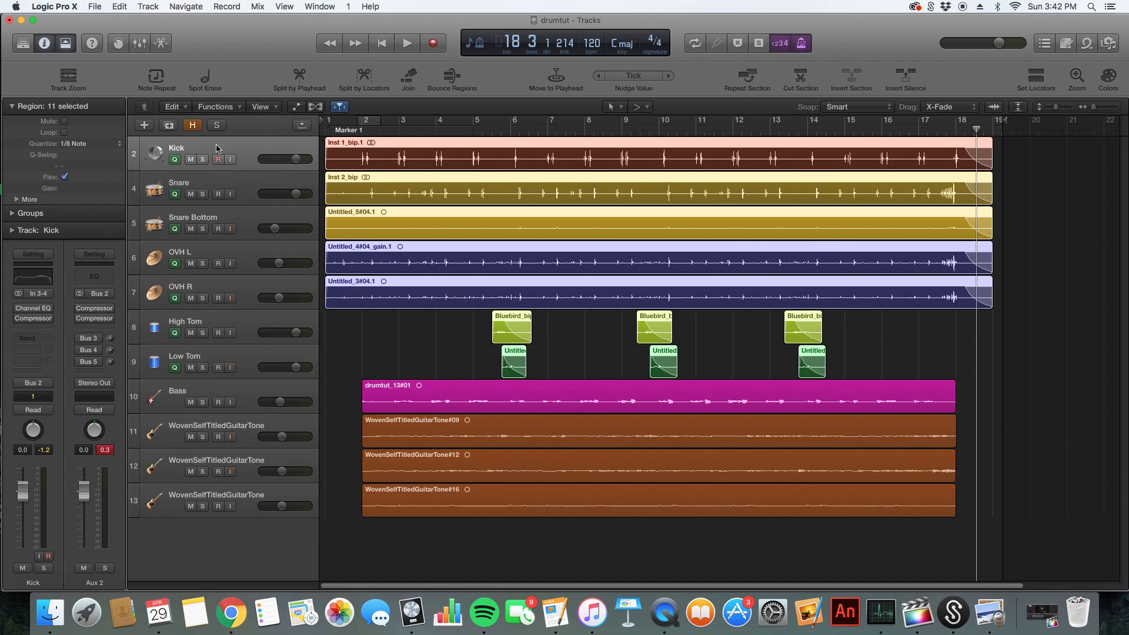
pyautogui.click(13, 214)
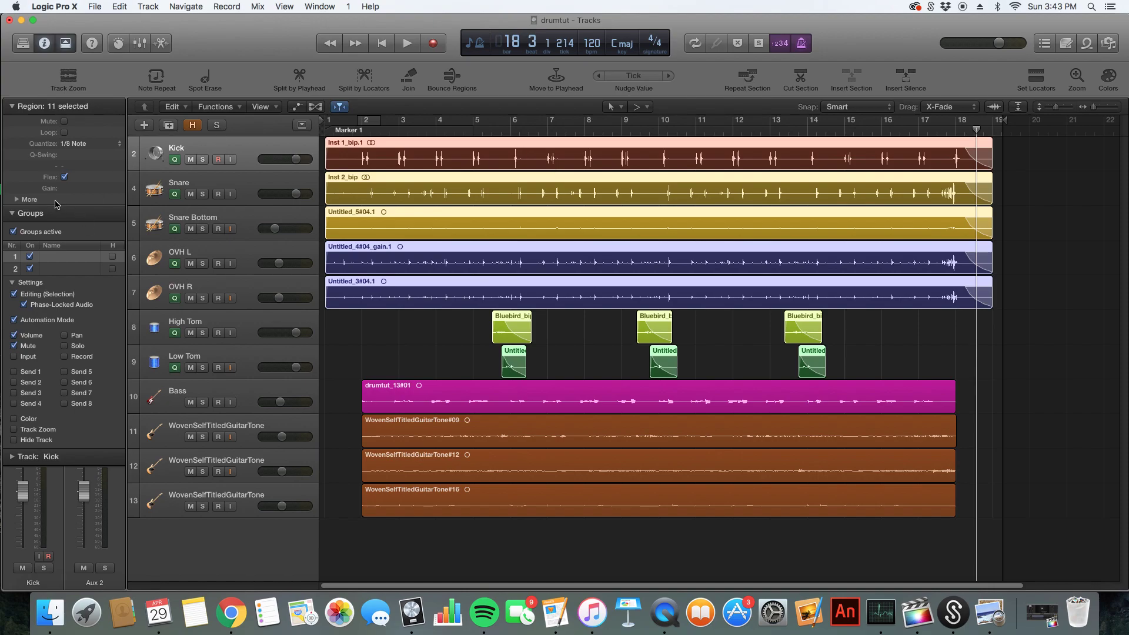
pyautogui.click(12, 214)
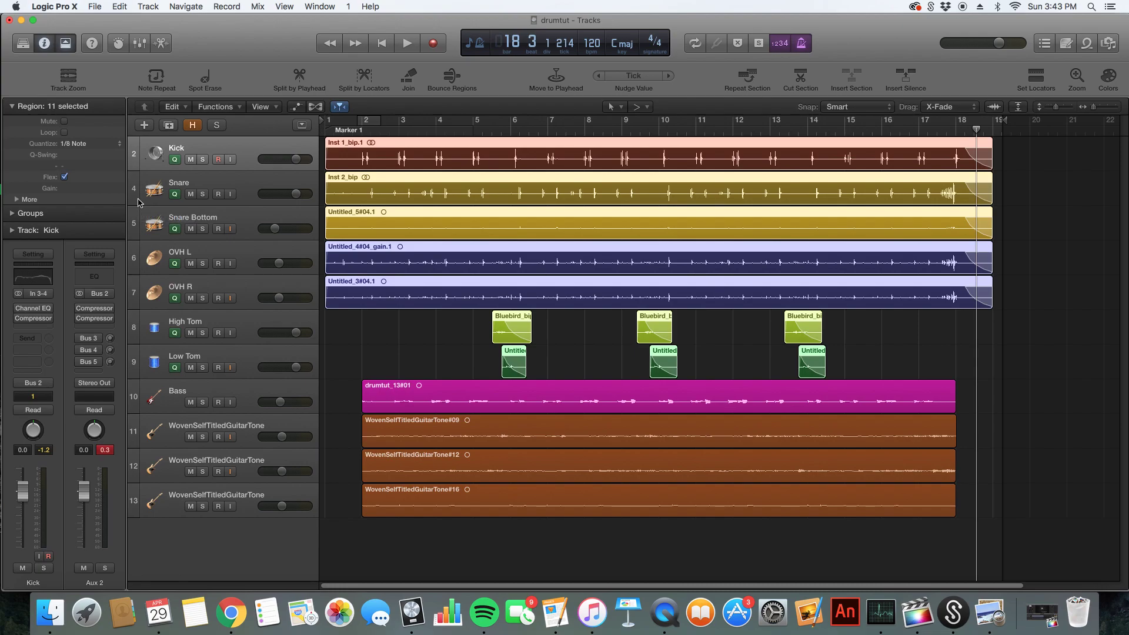
# Step: Show the Flex view for the tracks
pyautogui.click(316, 107)
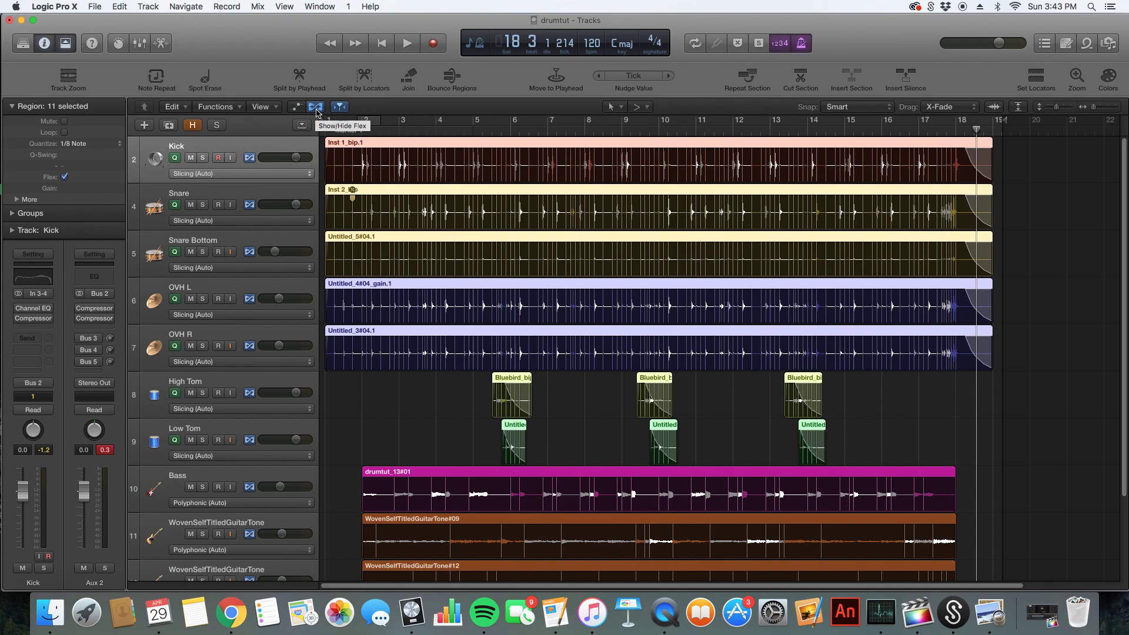
pyautogui.click(315, 107)
pyautogui.click(315, 107)
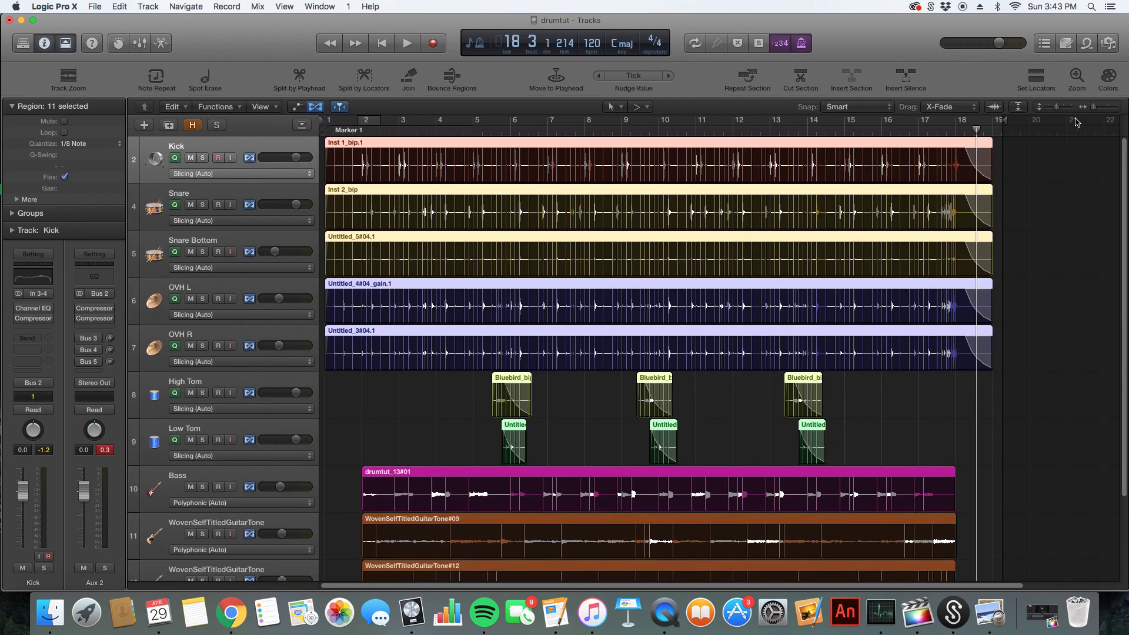
# Step: Set the region quantize of the selected drum regions to off
pyautogui.moveTo(1093, 107); pyautogui.dragTo(1098, 107)
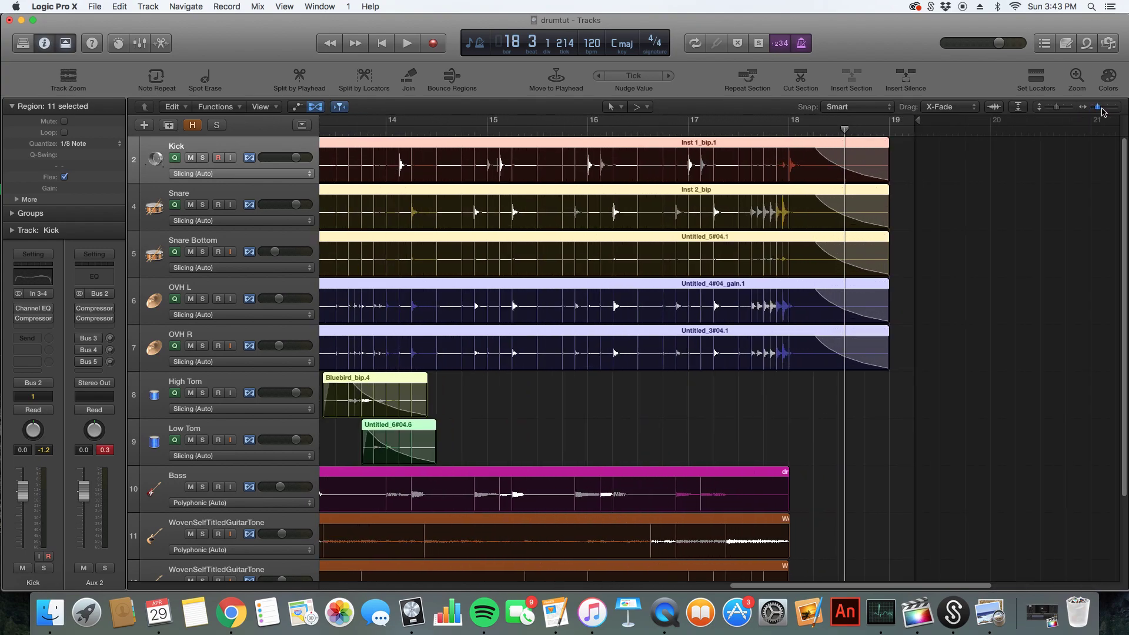
pyautogui.moveTo(826, 586); pyautogui.dragTo(286, 613)
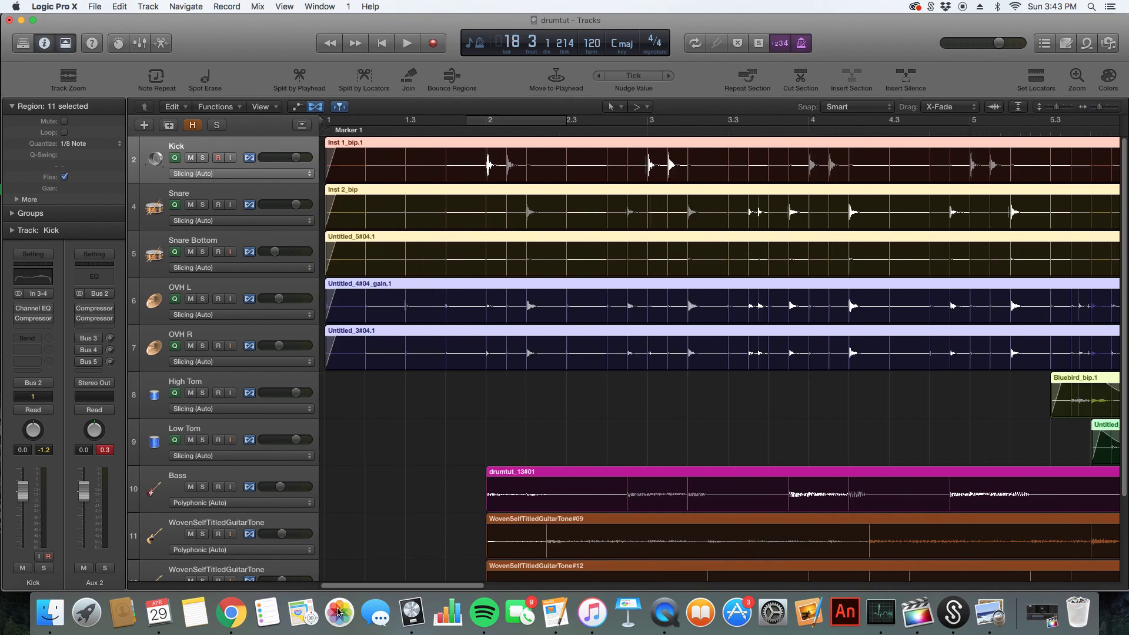
pyautogui.moveTo(1096, 107); pyautogui.dragTo(1091, 107)
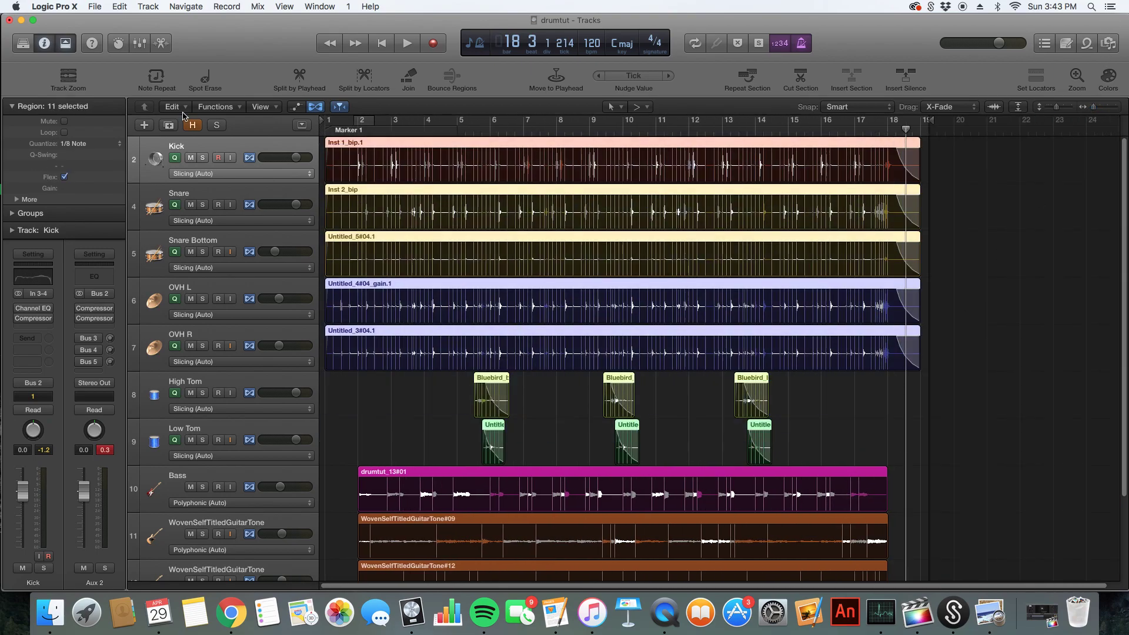
pyautogui.click(92, 148)
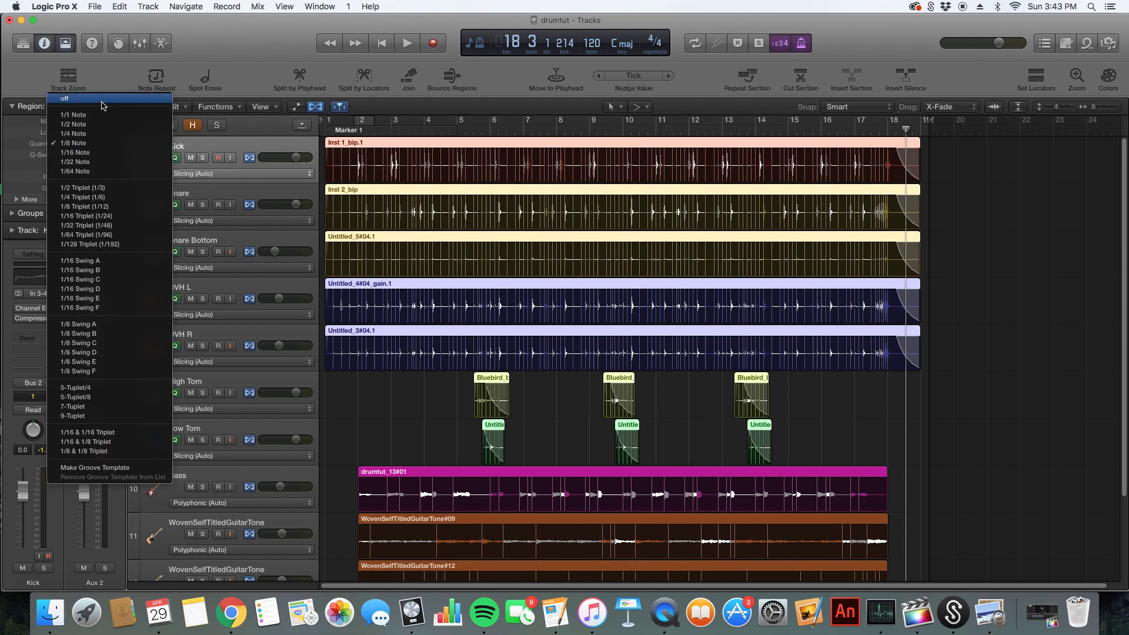
pyautogui.press('Escape')
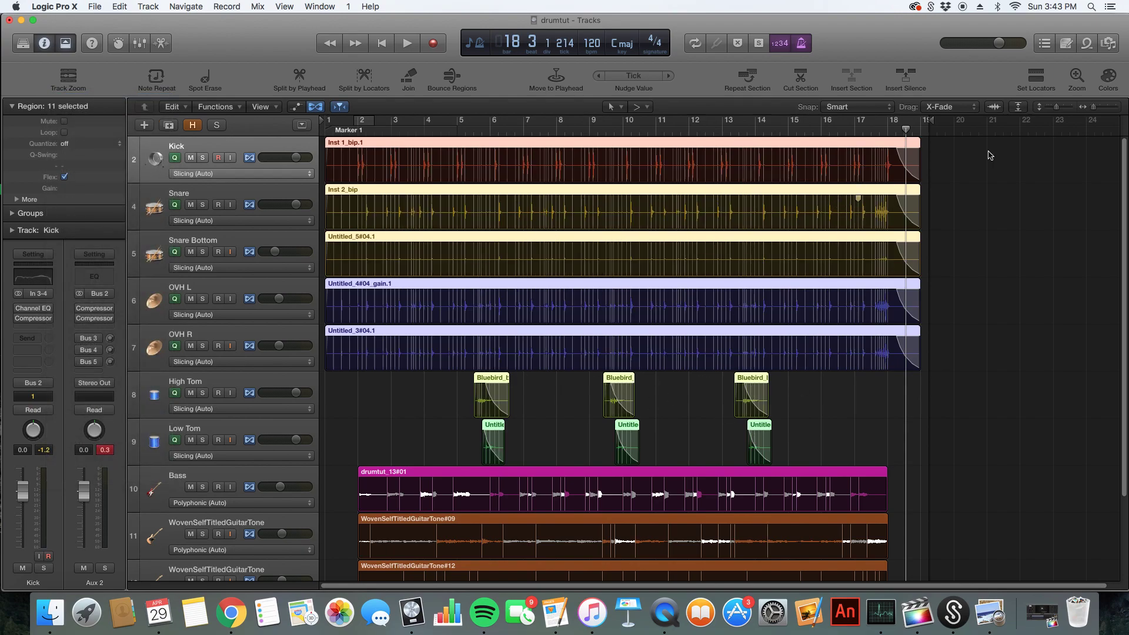
# Step: Place the playhead at bar 18 and examine the unquantized drum hits against the grid at the song's end and start
pyautogui.moveTo(1097, 111); pyautogui.dragTo(1112, 109)
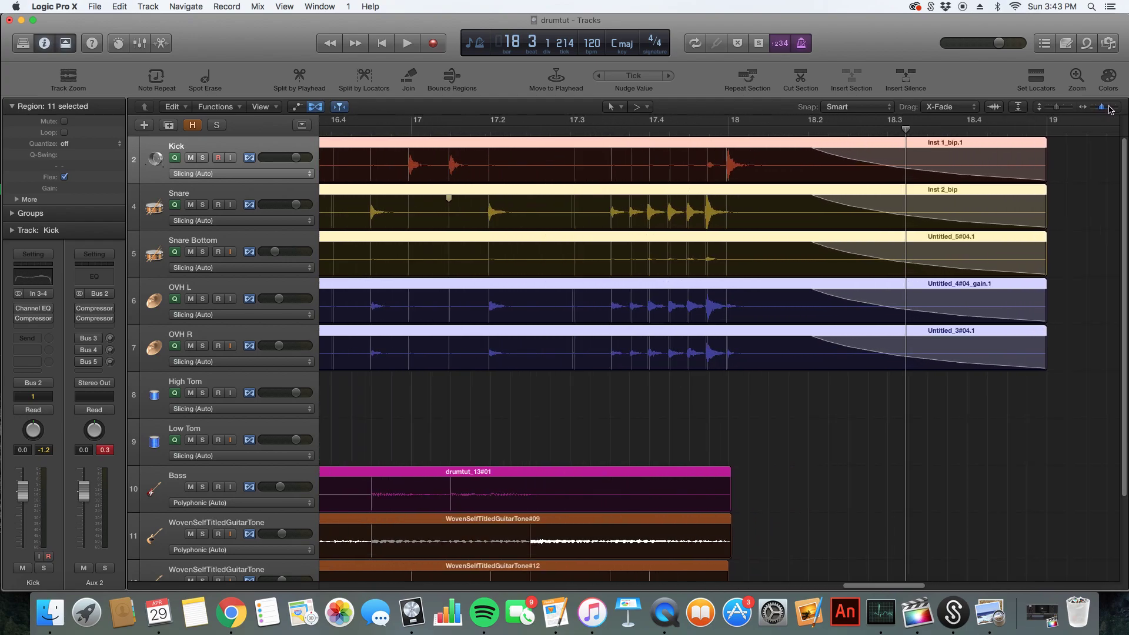
pyautogui.click(605, 131)
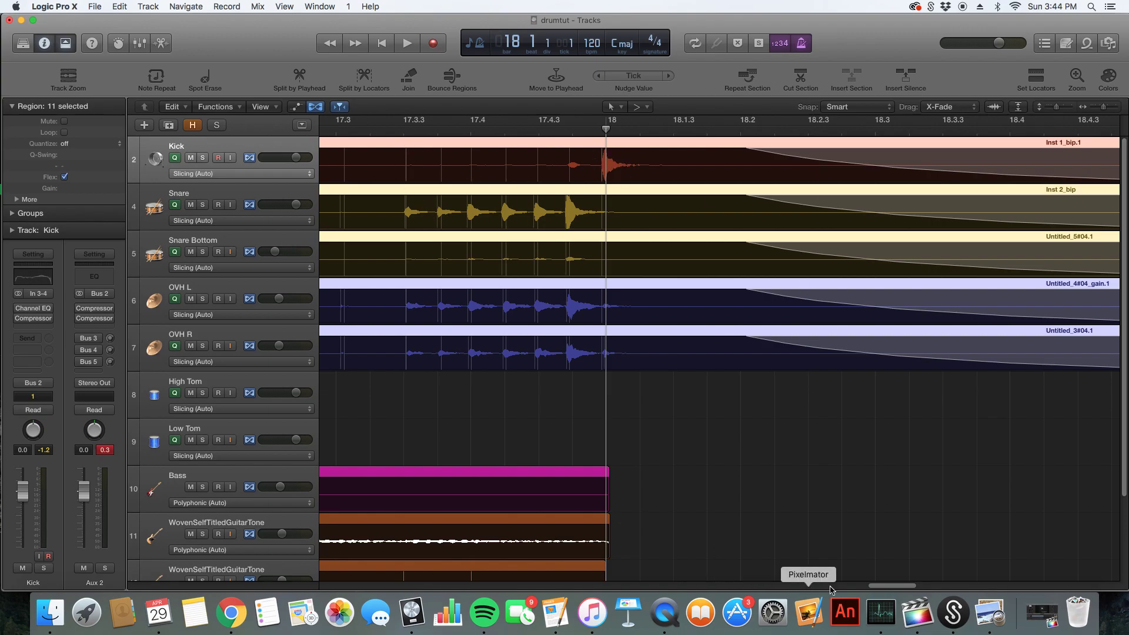
pyautogui.moveTo(1103, 107); pyautogui.dragTo(1099, 108)
pyautogui.moveTo(857, 590); pyautogui.dragTo(265, 591)
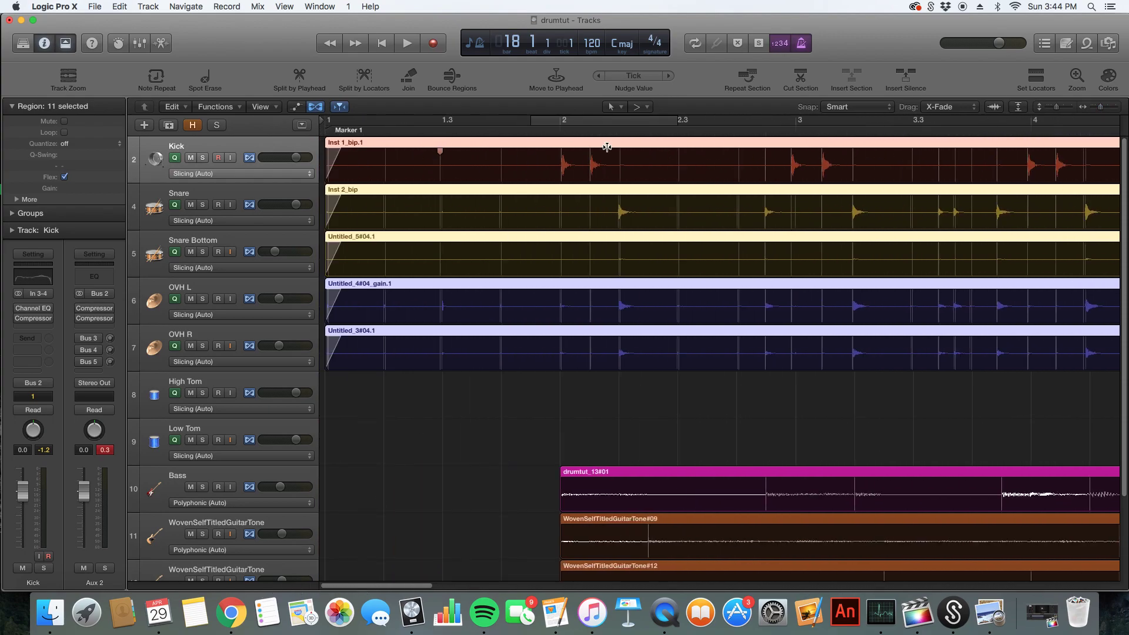
# Step: Place the playhead at bar 3 and examine the unquantized drum hits around it against the grid
pyautogui.click(795, 128)
pyautogui.moveTo(1101, 107); pyautogui.dragTo(1111, 108)
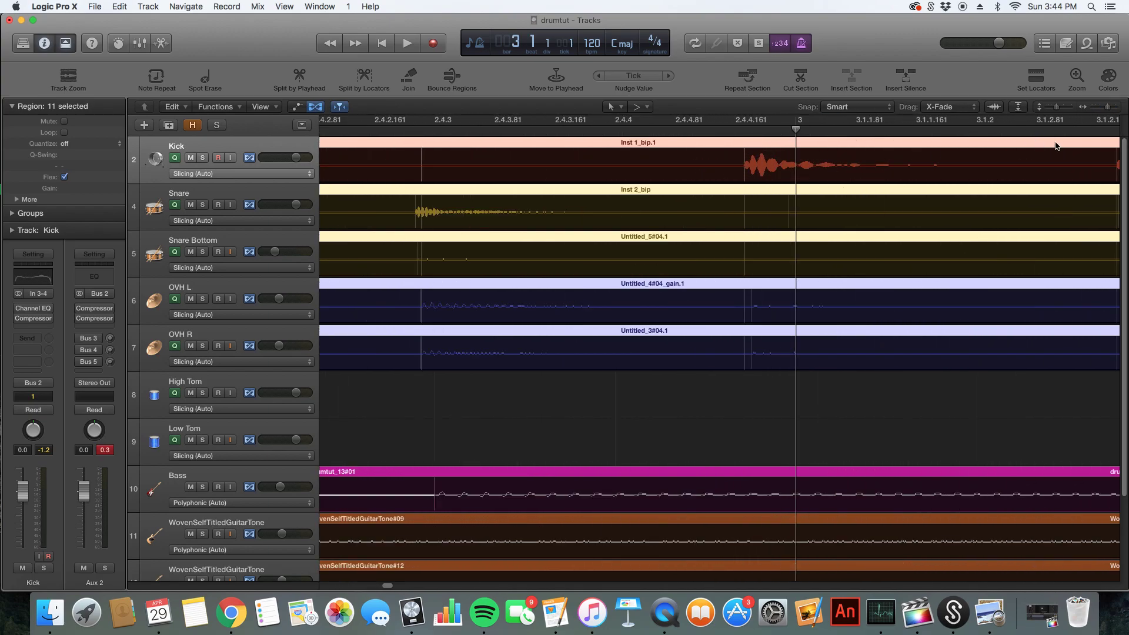
pyautogui.moveTo(1108, 109); pyautogui.dragTo(1086, 115)
pyautogui.click(385, 394)
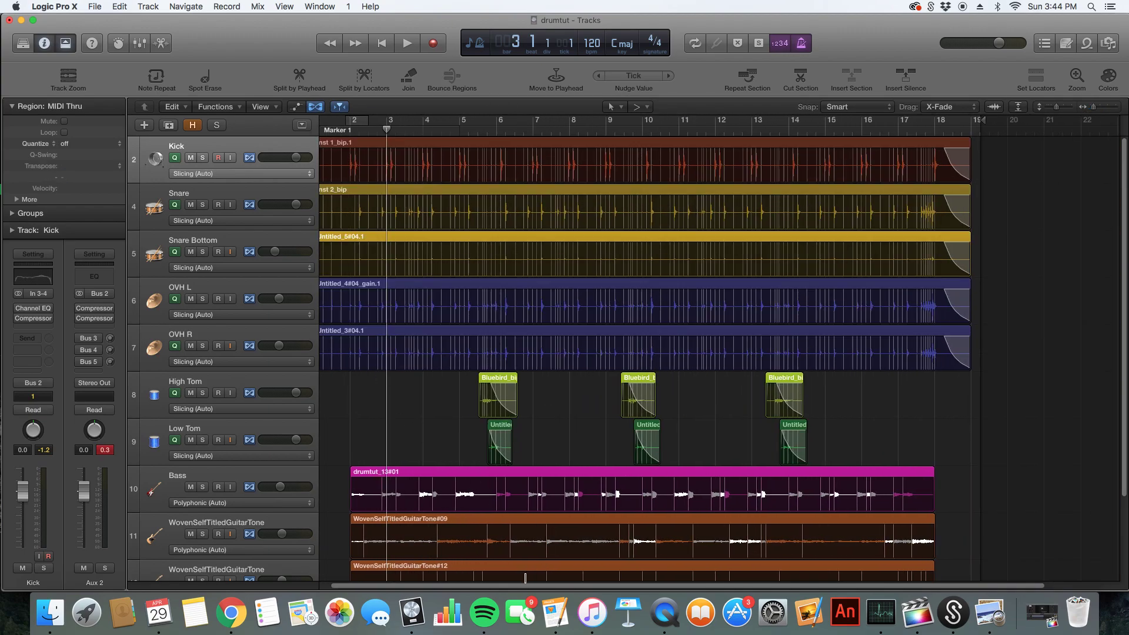
pyautogui.hscroll(-2, 525, 577)
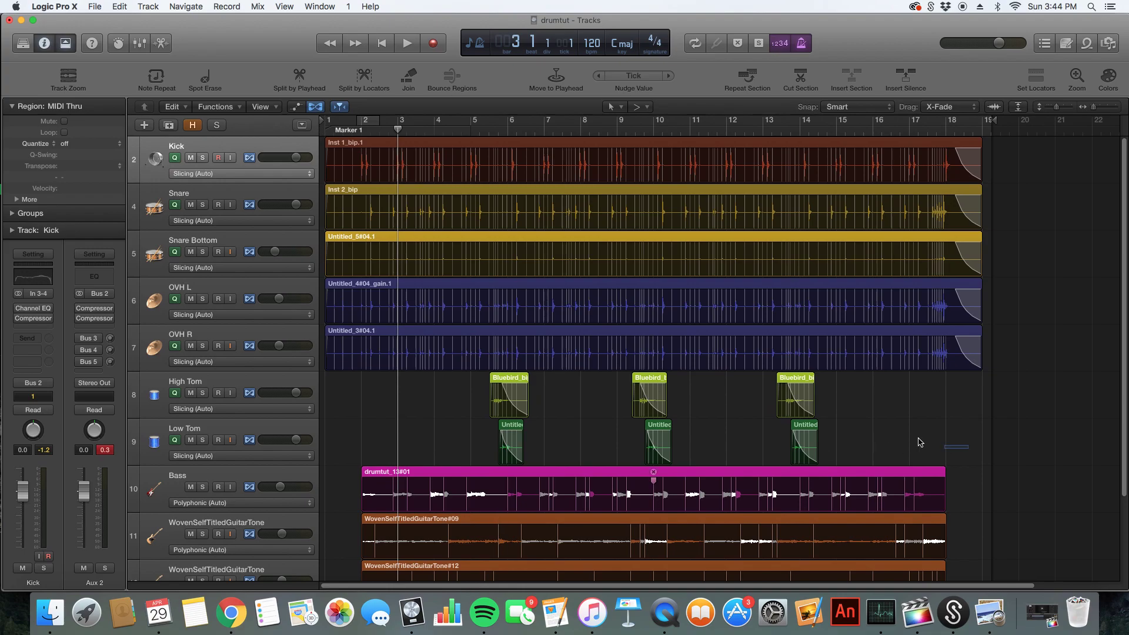
# Step: Select all regions of the drum group and set their region quantize to 1/8 Note
pyautogui.press('super+a')
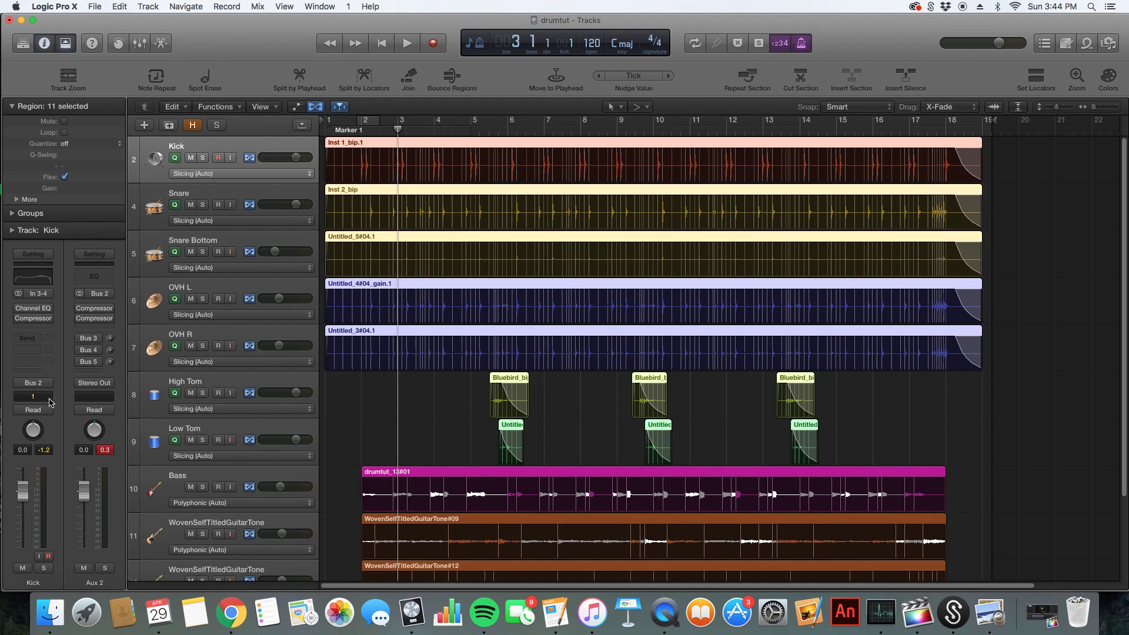
pyautogui.click(90, 146)
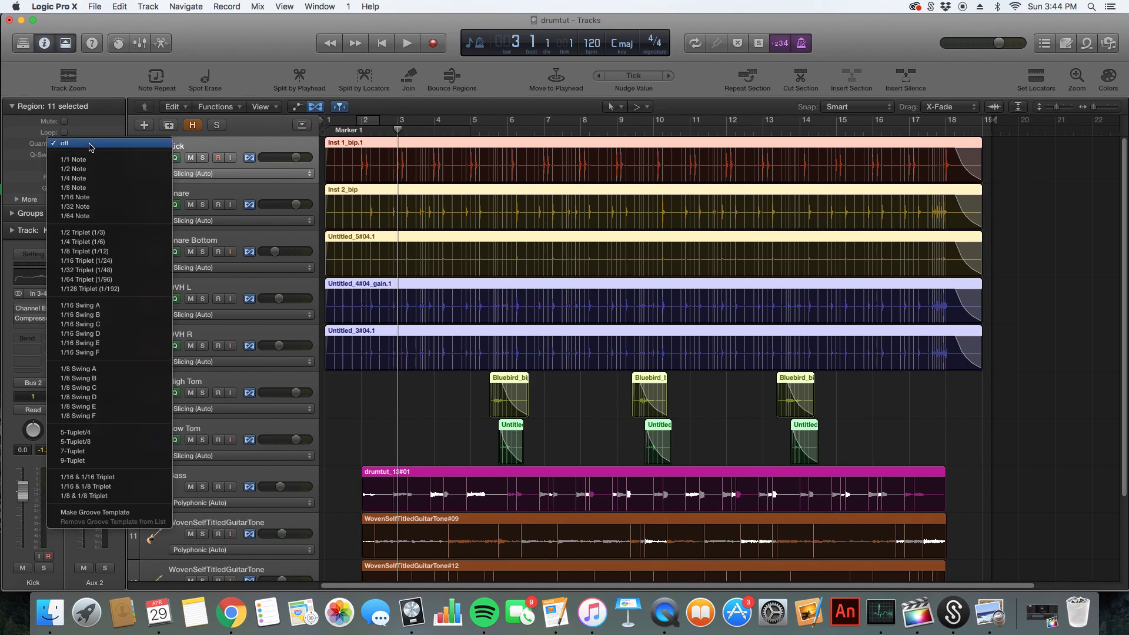
pyautogui.click(89, 187)
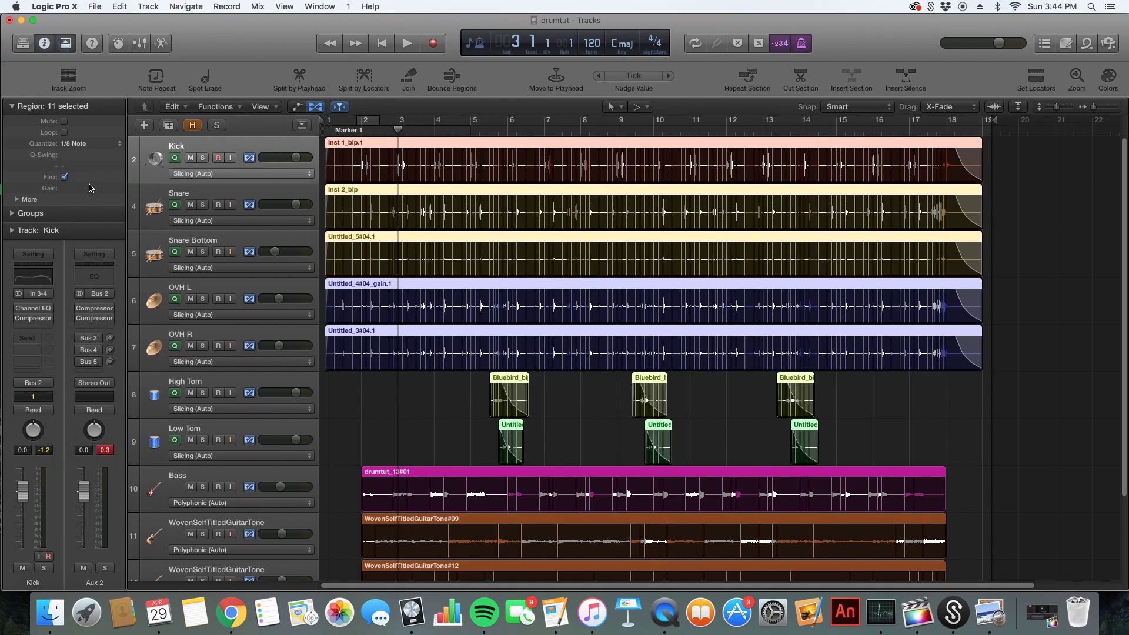
# Step: Play the quantized drums from the start of the song to about bar 4 with all drum regions selected
pyautogui.moveTo(1093, 107); pyautogui.dragTo(1096, 115)
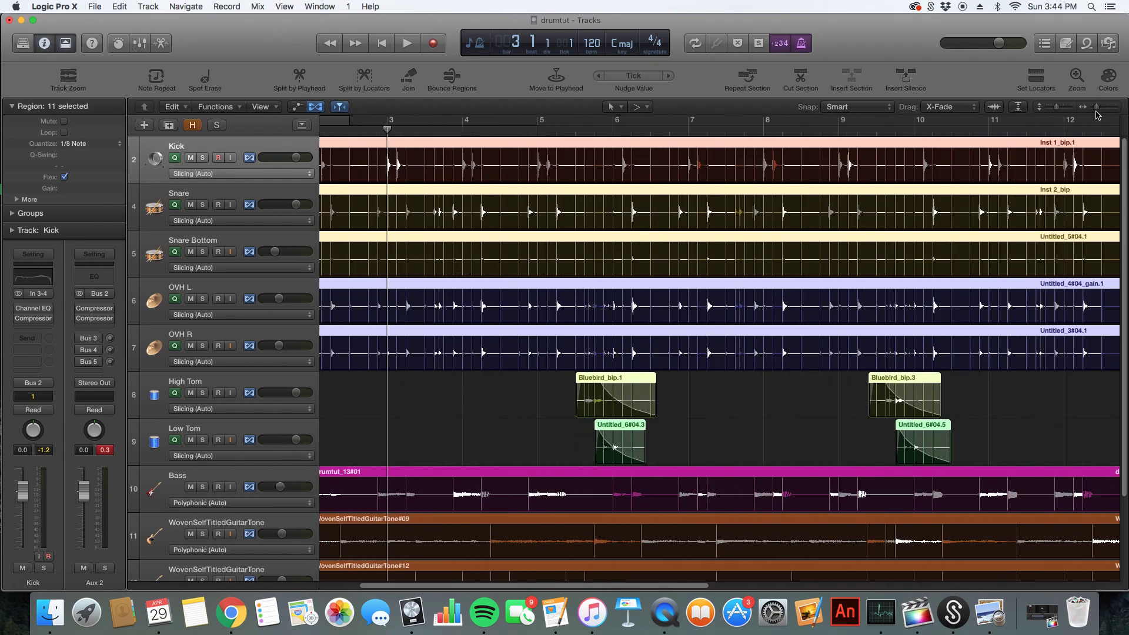
pyautogui.click(780, 386)
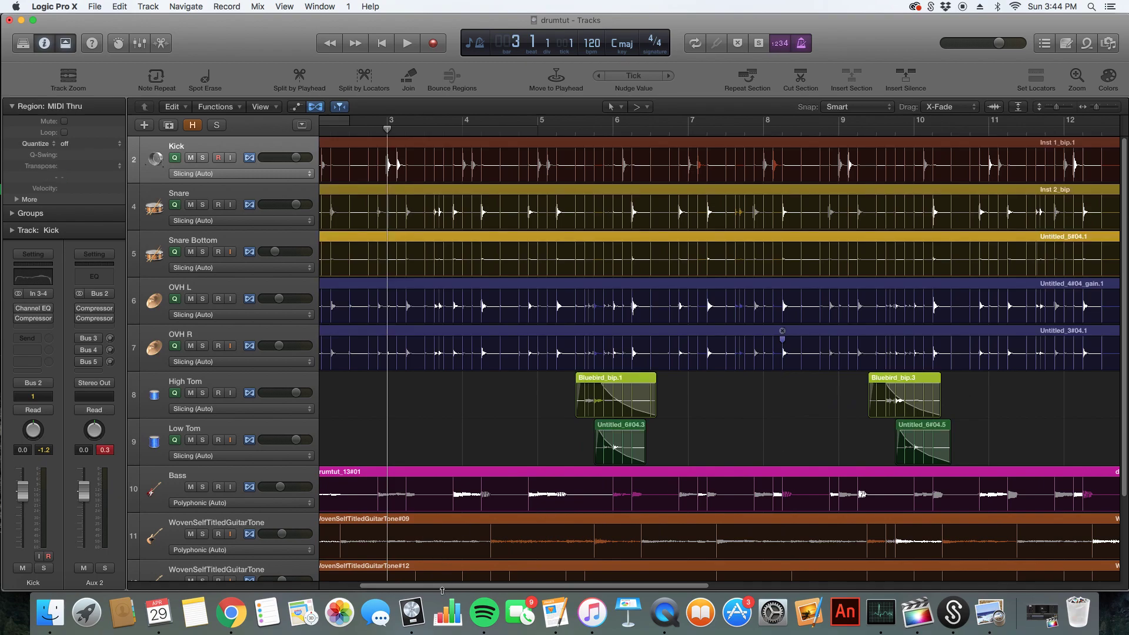
pyautogui.moveTo(419, 590); pyautogui.dragTo(370, 588)
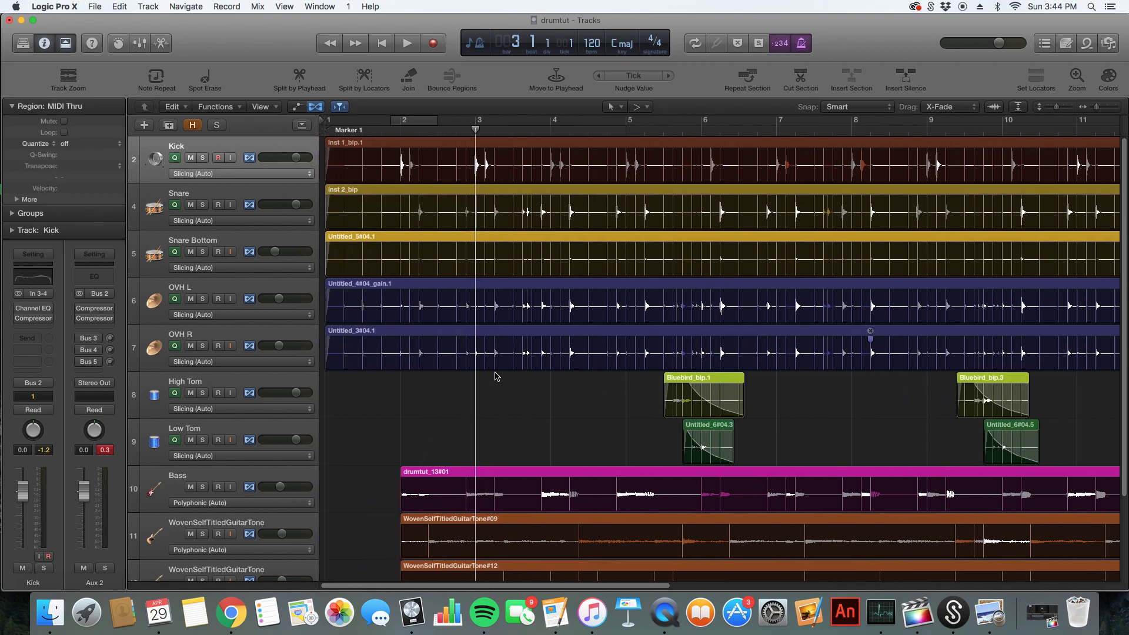
pyautogui.press('Return')
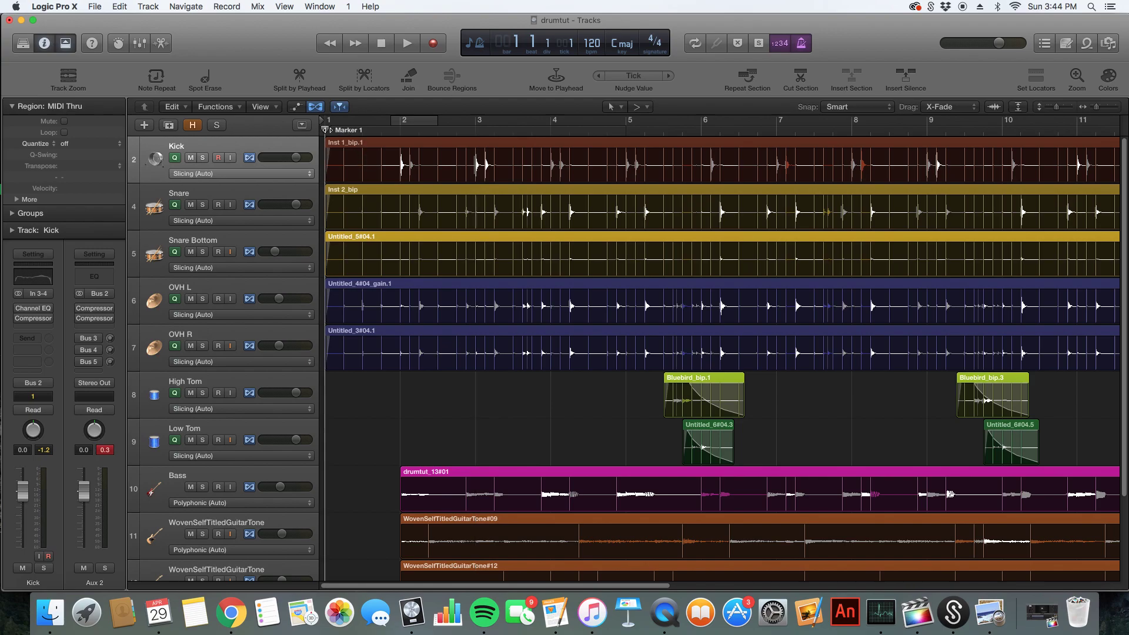
pyautogui.press('super+a')
pyautogui.press('space')
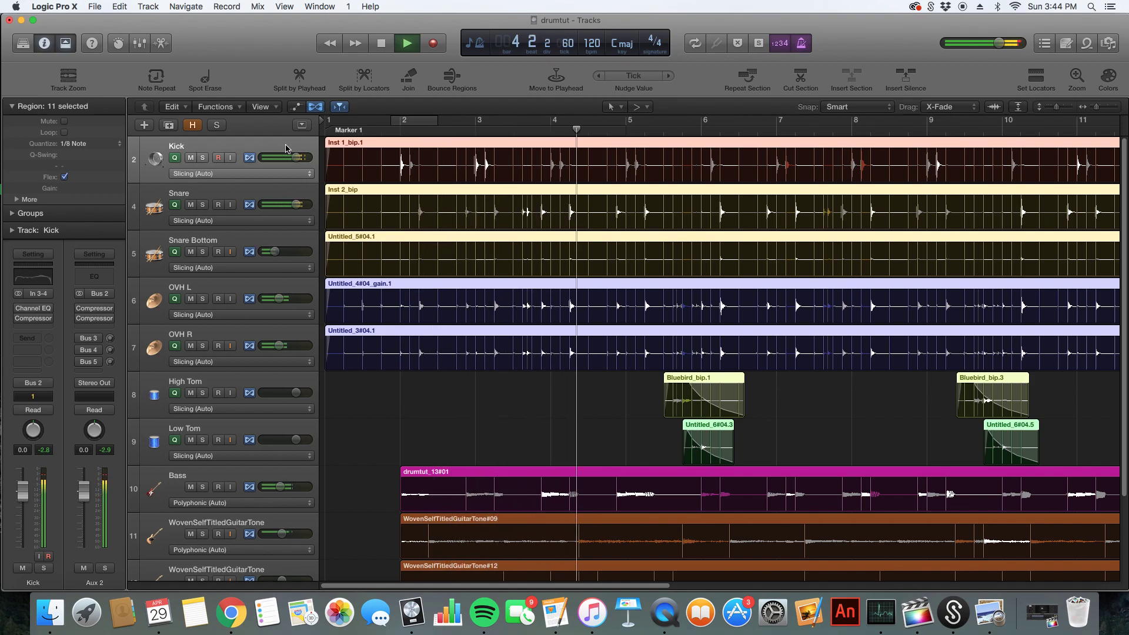
pyautogui.press('space')
# Step: Set the drum regions' quantize to off and play the song from the start to compare the original timing
pyautogui.click(492, 429)
pyautogui.click(440, 284)
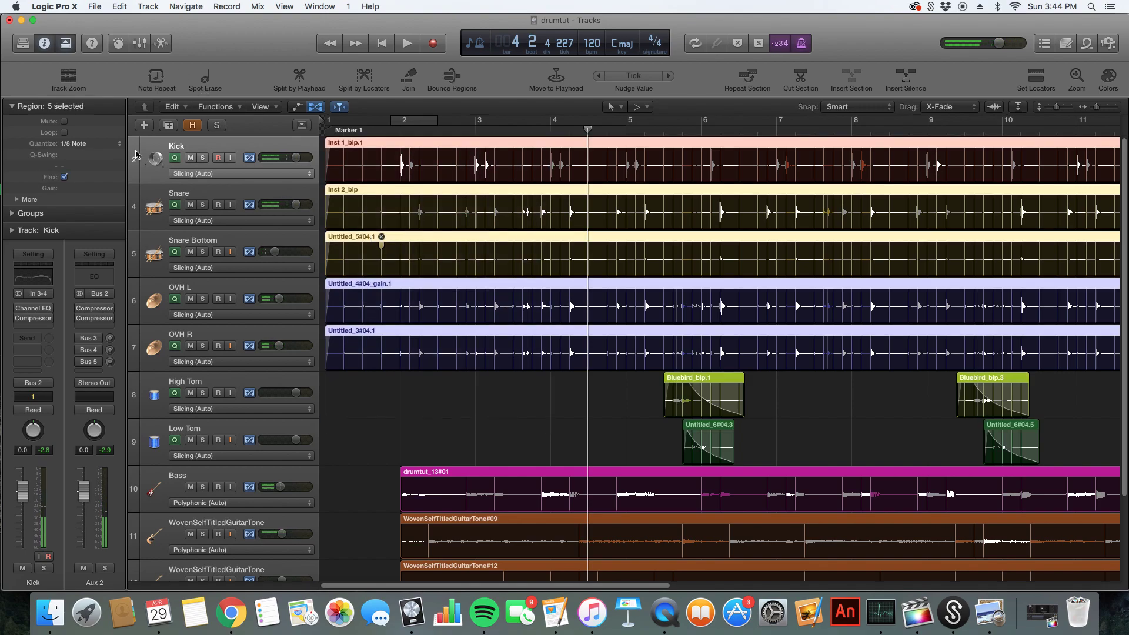
pyautogui.click(98, 145)
pyautogui.click(357, 130)
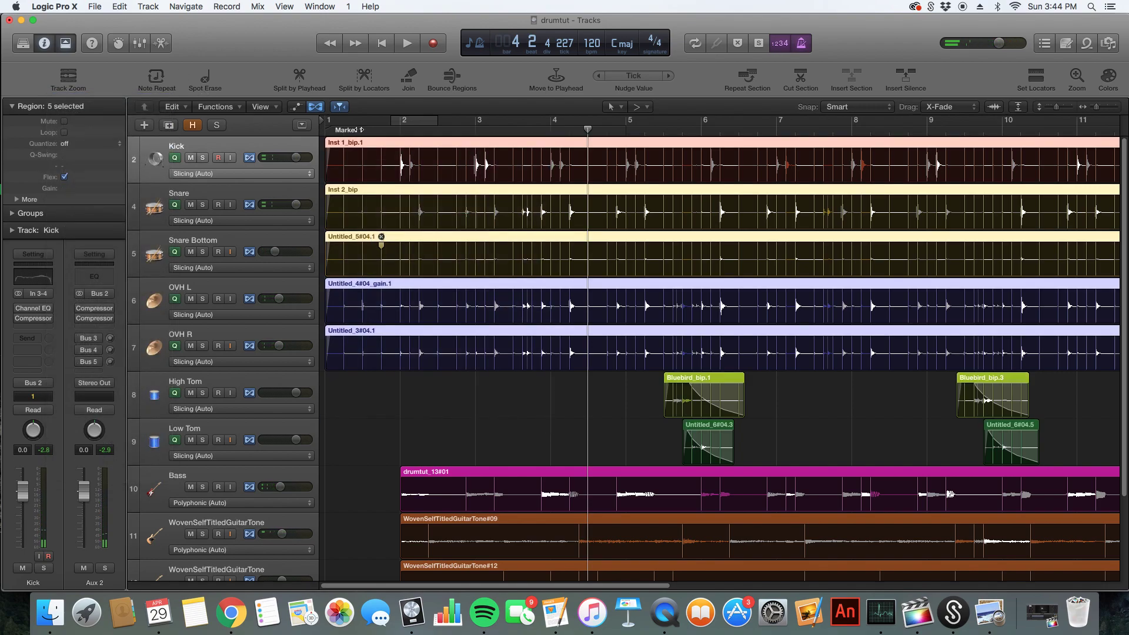
pyautogui.click(328, 129)
pyautogui.press('space')
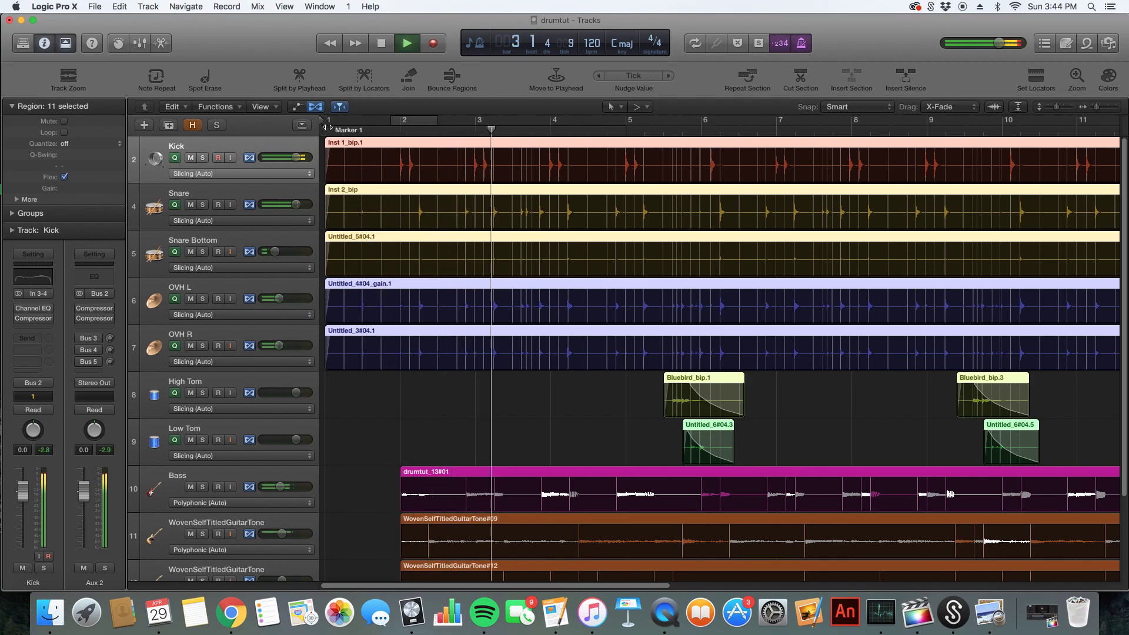
pyautogui.press('space')
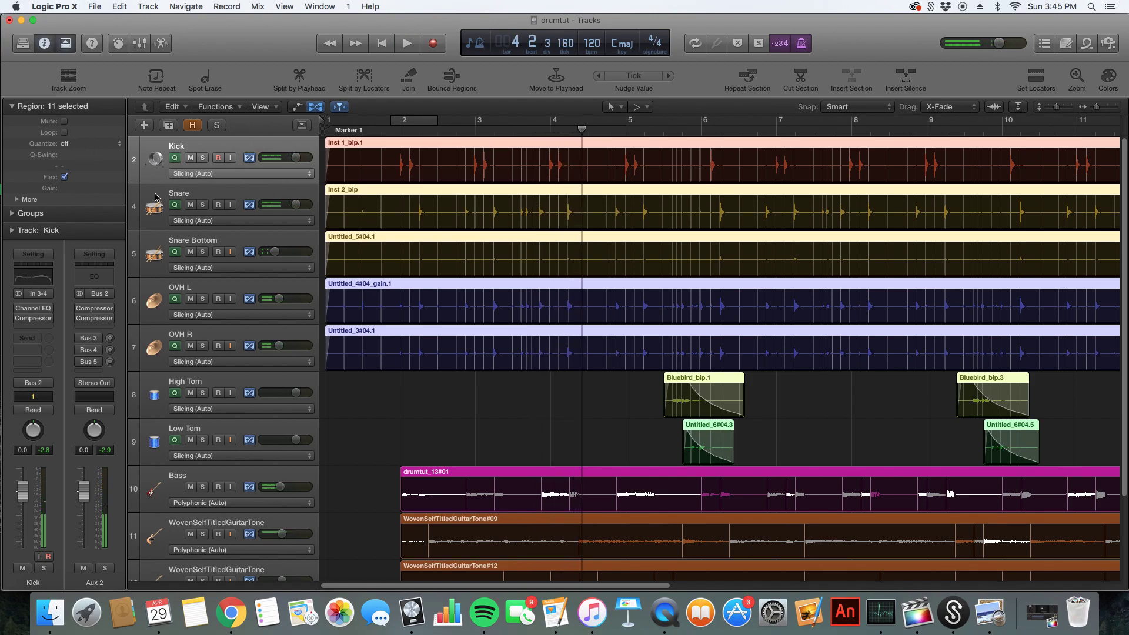
# Step: Reselect every region of the drum group, including the toms, and set the quantize to 1/8 Note
pyautogui.click(466, 423)
pyautogui.moveTo(535, 444); pyautogui.dragTo(1094, 151)
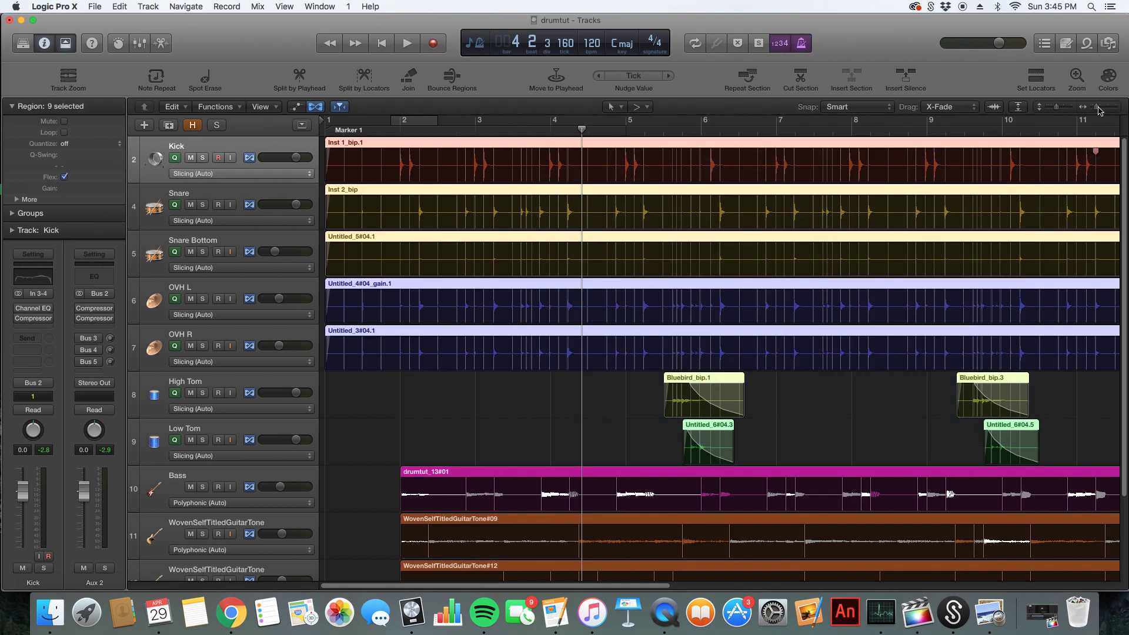
pyautogui.moveTo(1098, 110); pyautogui.dragTo(1090, 111)
pyautogui.moveTo(703, 457); pyautogui.dragTo(411, 141)
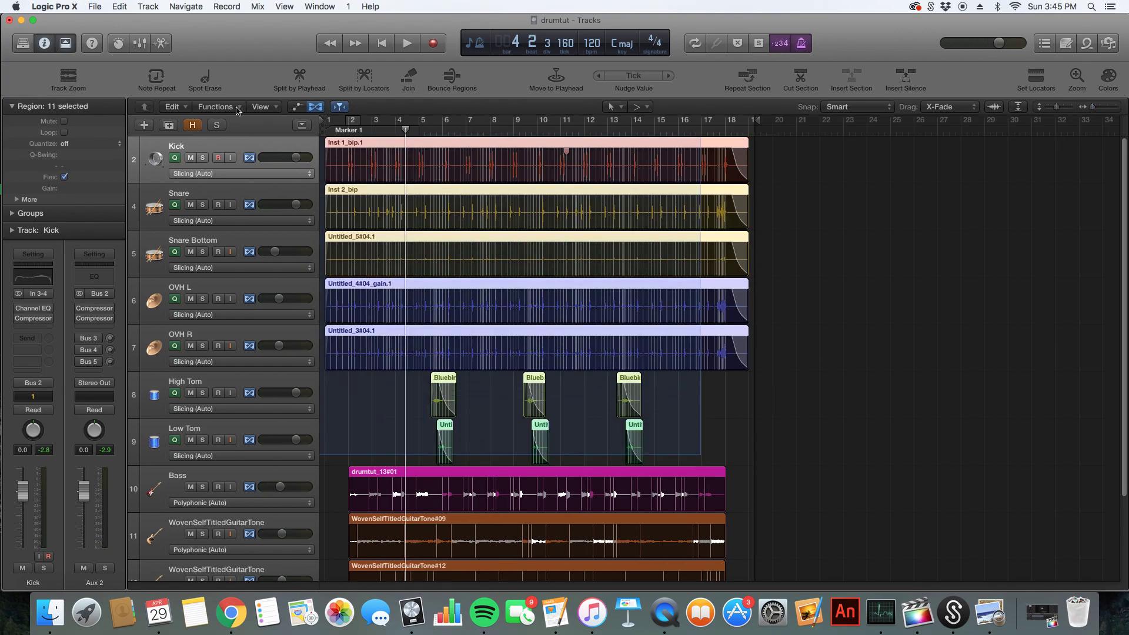
pyautogui.click(103, 144)
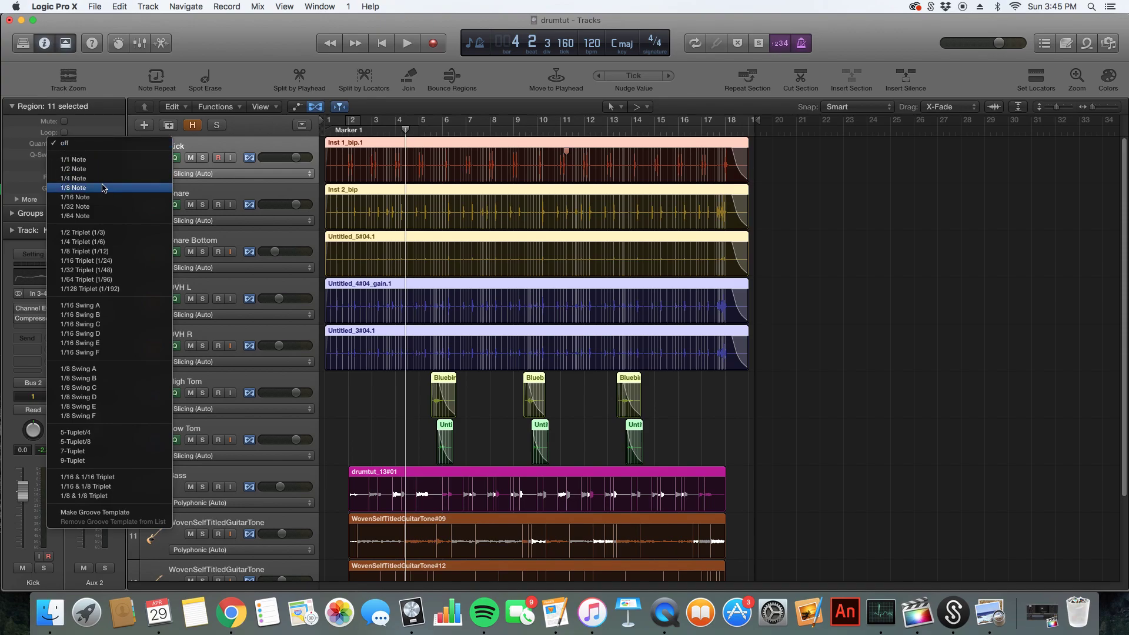
pyautogui.click(109, 188)
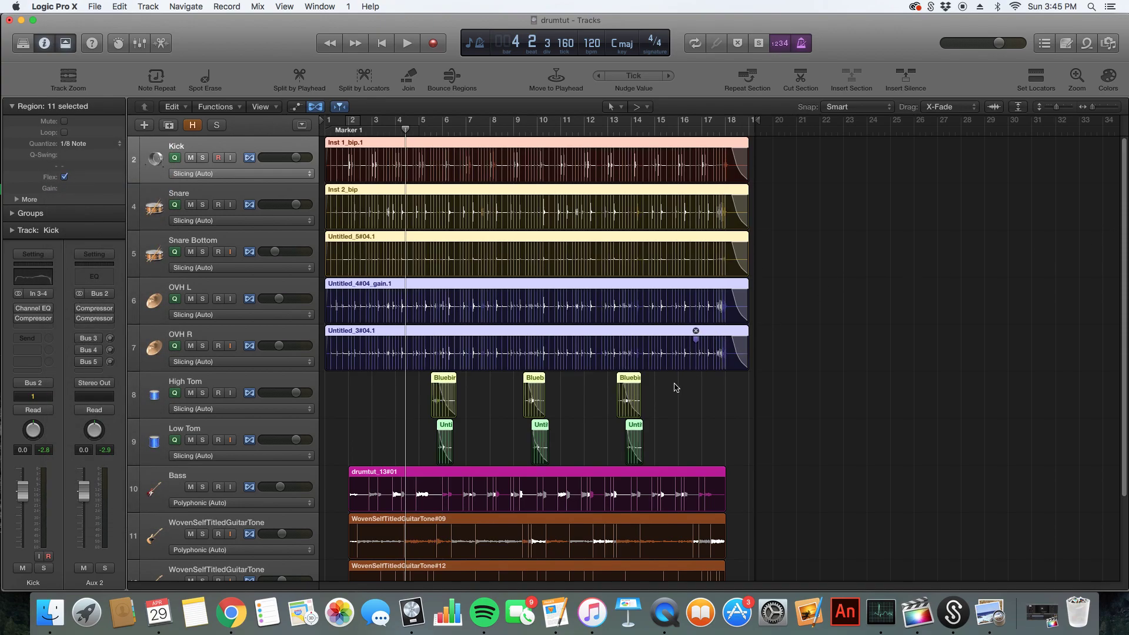
# Step: Fine-adjust the flex marker of the Kick hit at bar 5 against the bar line
pyautogui.click(843, 302)
pyautogui.scroll(10, 1109, 122)
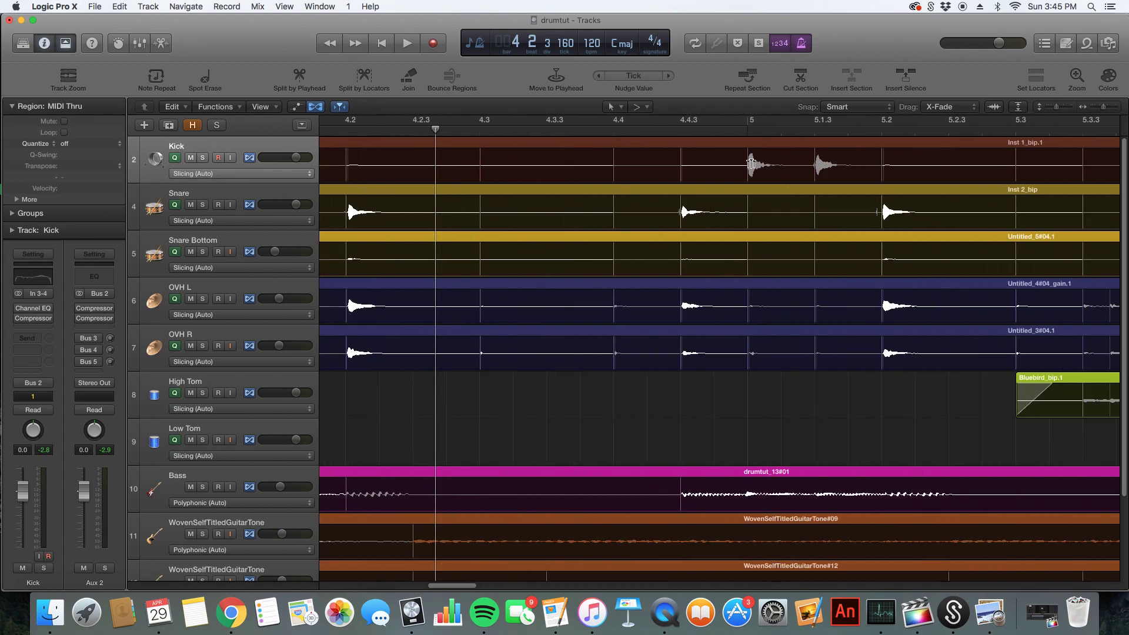
pyautogui.click(750, 164)
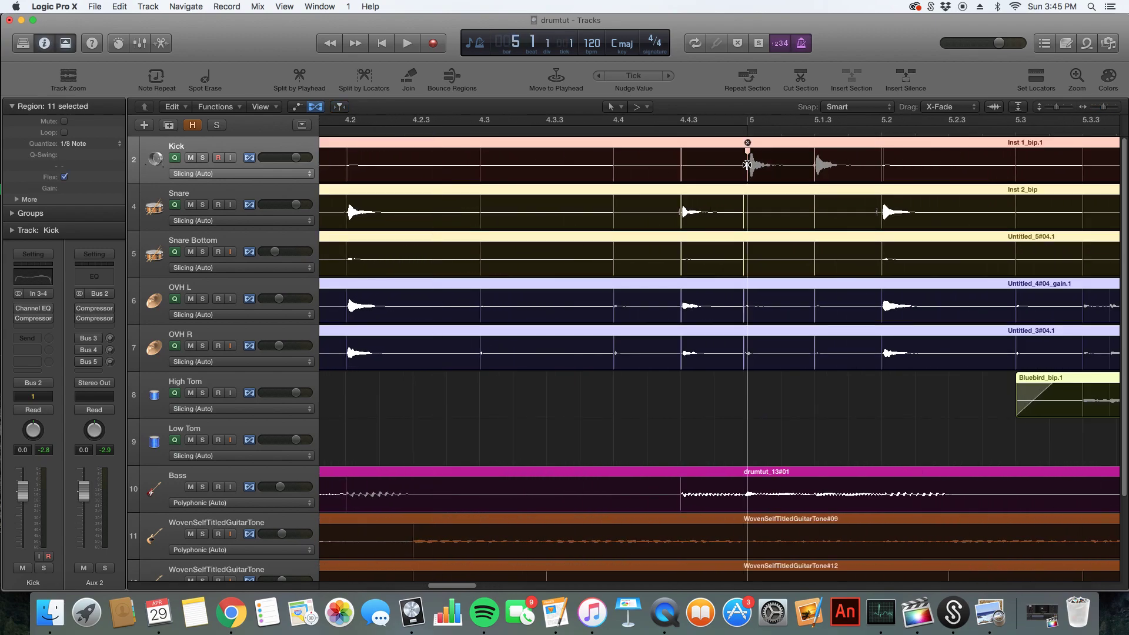
pyautogui.moveTo(748, 165); pyautogui.dragTo(749, 164)
pyautogui.click(496, 340)
# Step: Hide the Flex view so the whole arrangement shows as plain regions in slightly taller tracks
pyautogui.press('super+f')
pyautogui.moveTo(1102, 108); pyautogui.dragTo(1088, 112)
pyautogui.hscroll(-3, 823, 353)
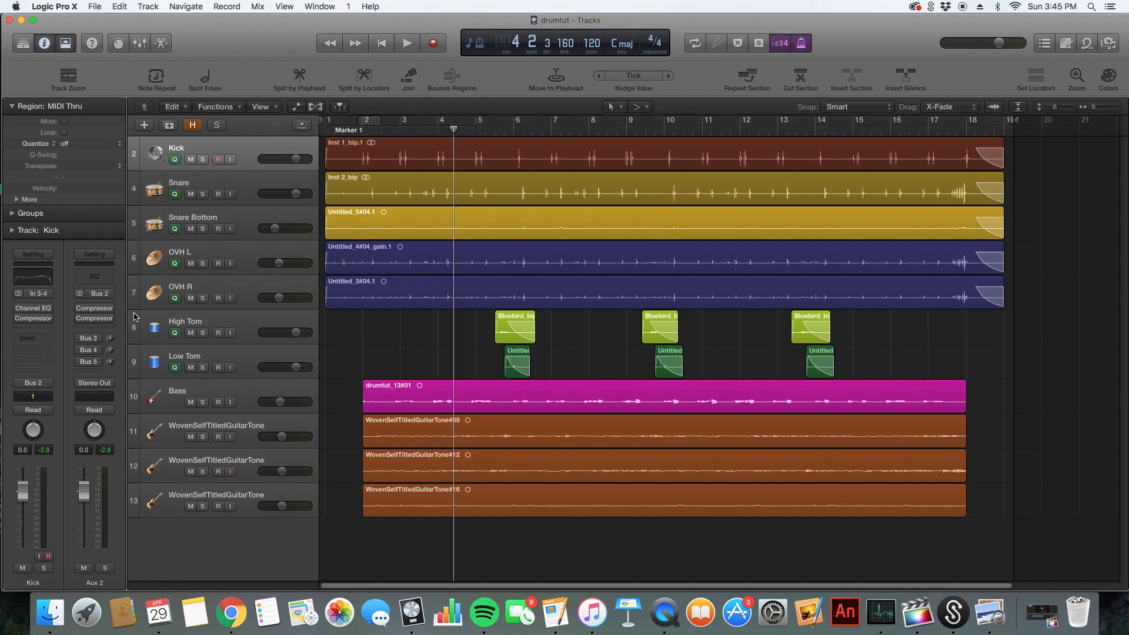
pyautogui.moveTo(1056, 107); pyautogui.dragTo(1057, 108)
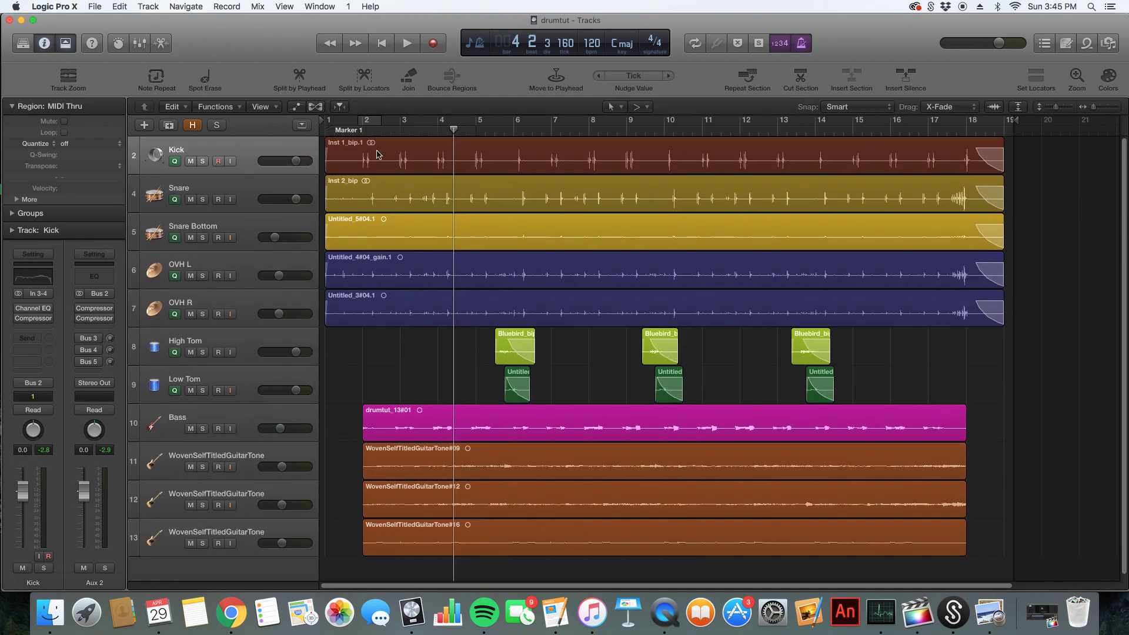
# Step: Solo and unsolo the Kick, Snare and Snare Bottom tracks in turn, then leave only the Kick soloed
pyautogui.click(234, 146)
pyautogui.click(203, 161)
pyautogui.click(202, 161)
pyautogui.click(202, 199)
pyautogui.click(203, 200)
pyautogui.click(202, 238)
pyautogui.click(202, 238)
pyautogui.click(202, 161)
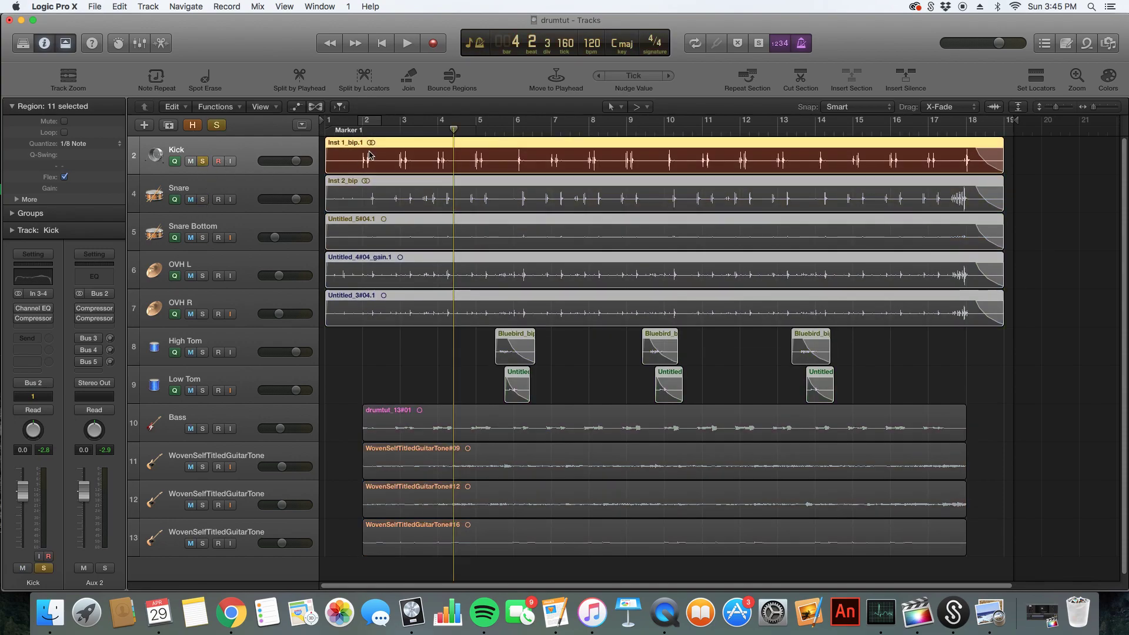
# Step: Play the soloed Kick track from near the start of the song and stop in bar 3
pyautogui.click(344, 130)
pyautogui.press('space')
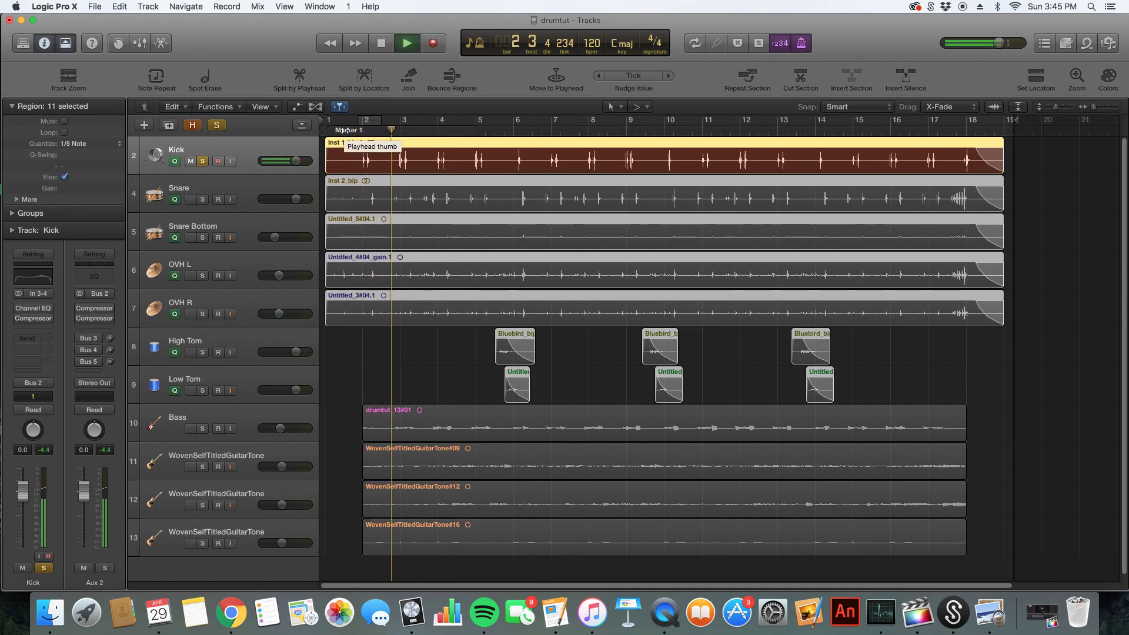
pyautogui.press('space')
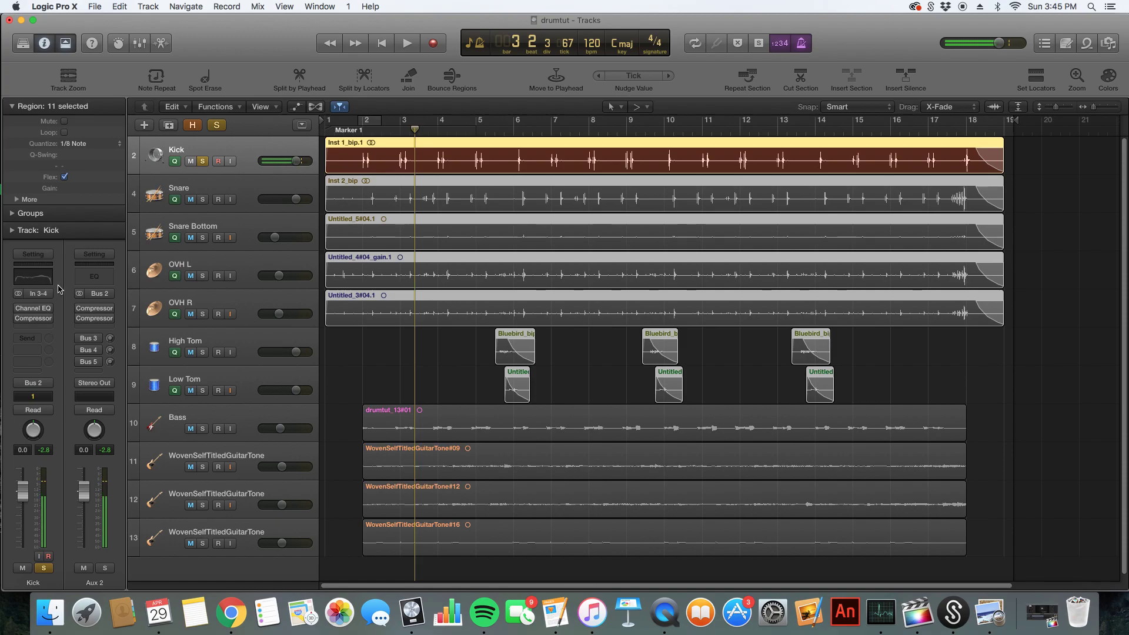
# Step: Open the Kick's Channel EQ clear of its track and loop playback over the two kick hits at bar 2 with a cycle area
pyautogui.click(30, 312)
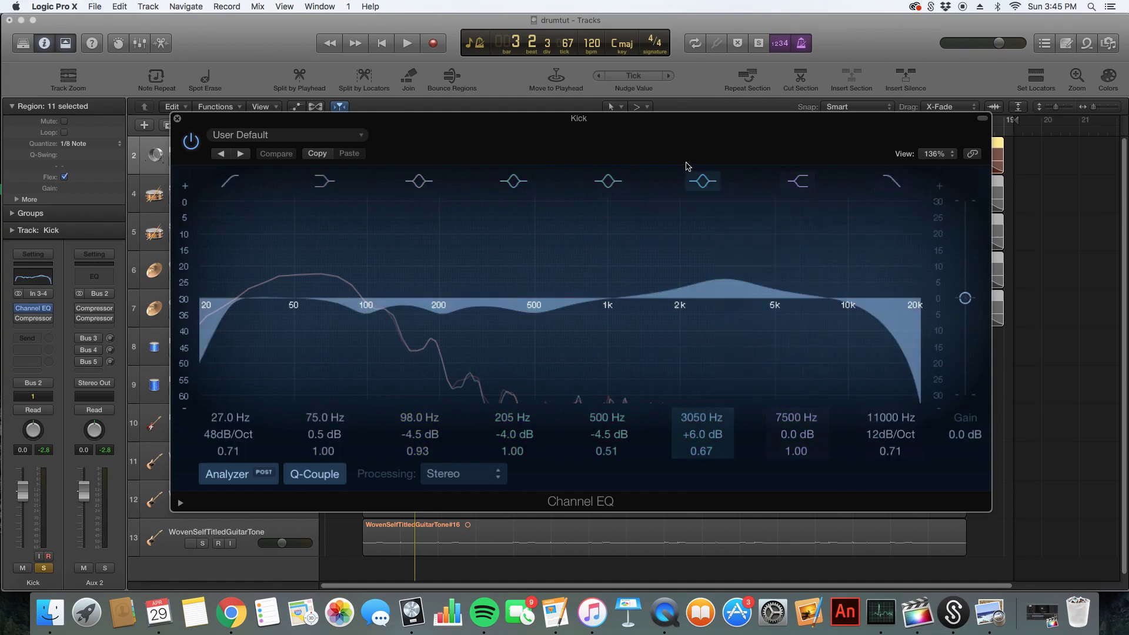
pyautogui.moveTo(558, 131); pyautogui.dragTo(513, 215)
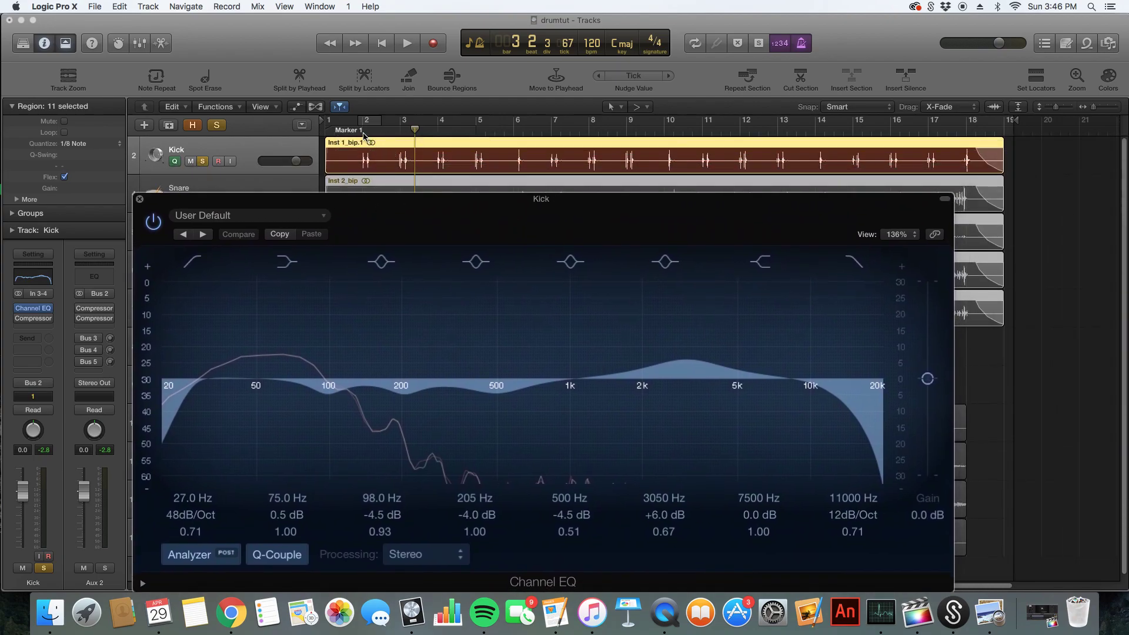
pyautogui.moveTo(365, 124); pyautogui.dragTo(386, 123)
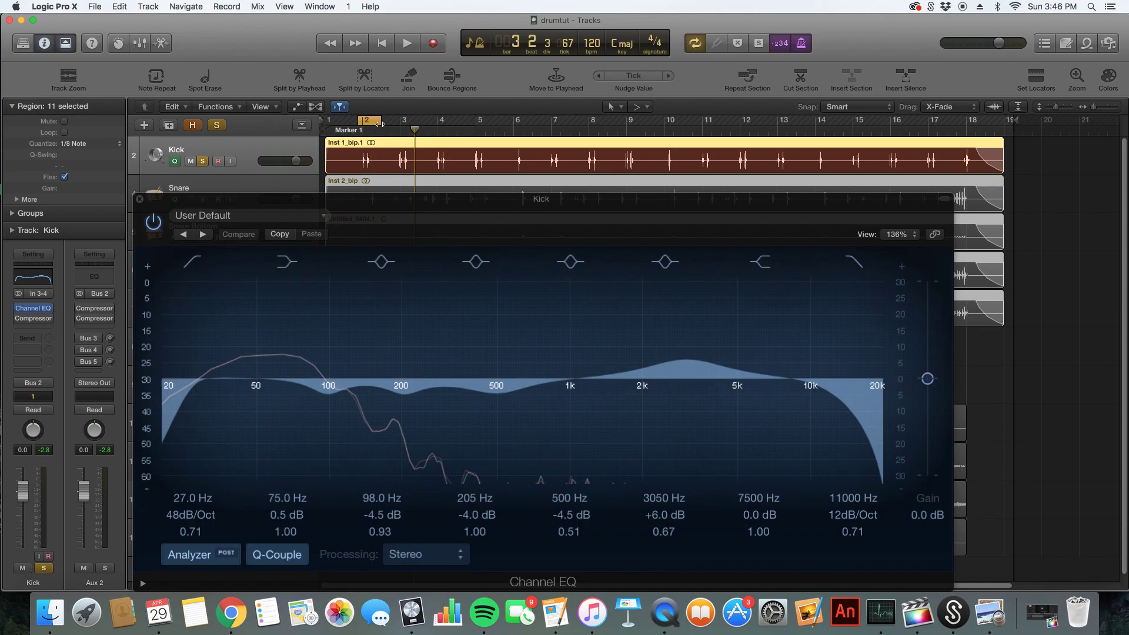
pyautogui.click(354, 132)
pyautogui.click(1101, 107)
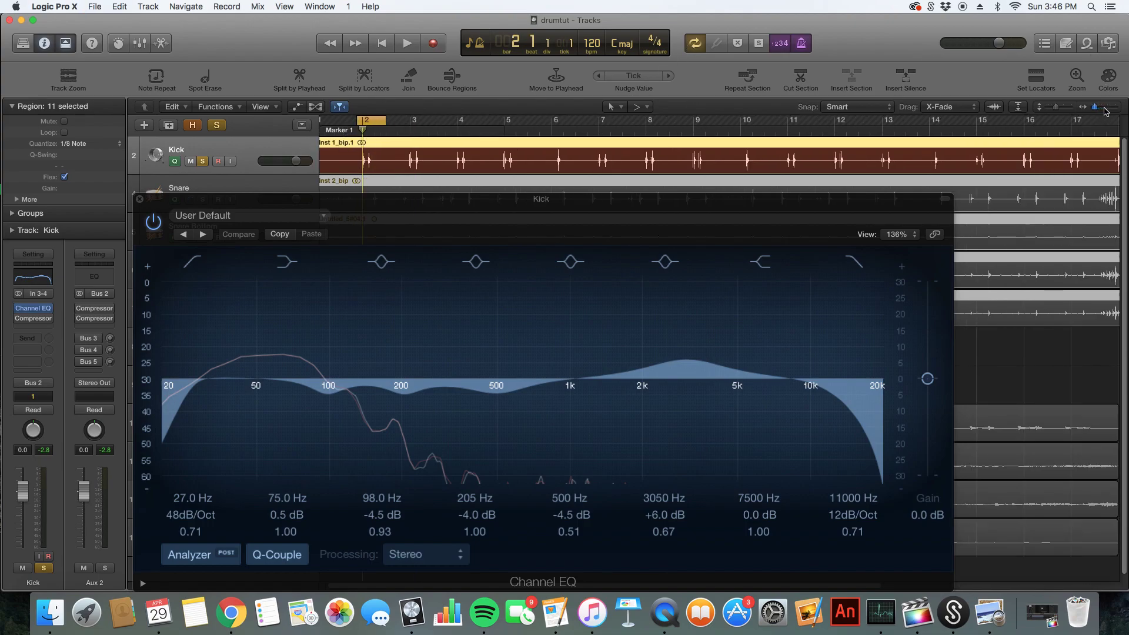
pyautogui.click(1097, 108)
pyautogui.click(331, 131)
pyautogui.press('space')
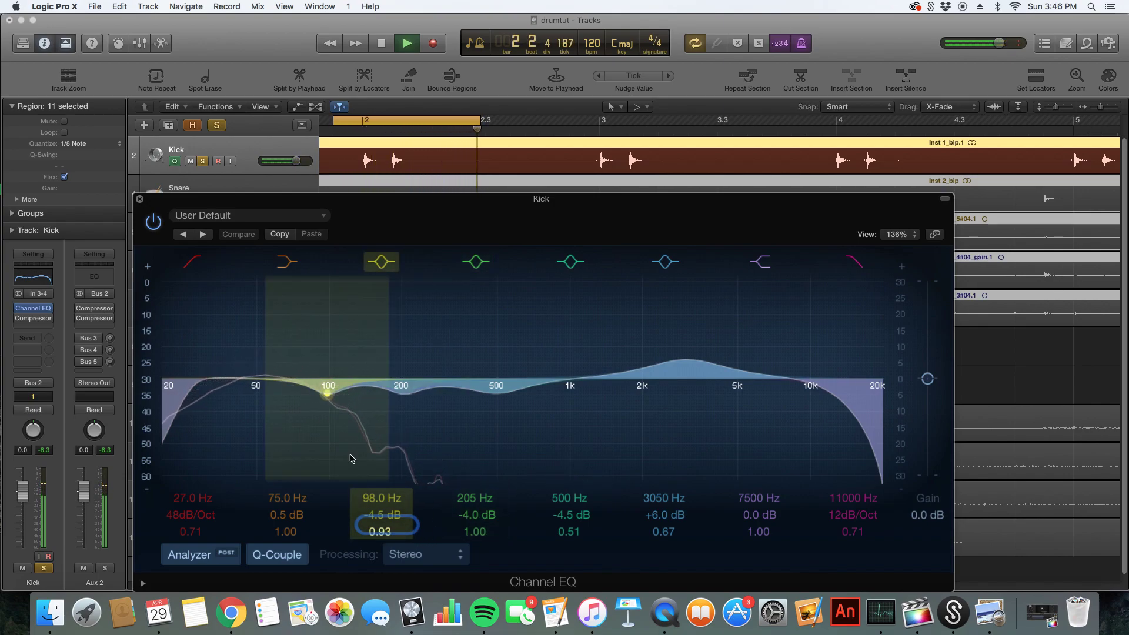
# Step: Set the Kick EQ's low-mid cut near 100 Hz to 99 Hz, -3.5 dB gain and a Q of 0.83
pyautogui.moveTo(326, 414)
pyautogui.mouseDown()
pyautogui.moveTo(330, 387)
pyautogui.moveTo(327, 413)
pyautogui.mouseUp()
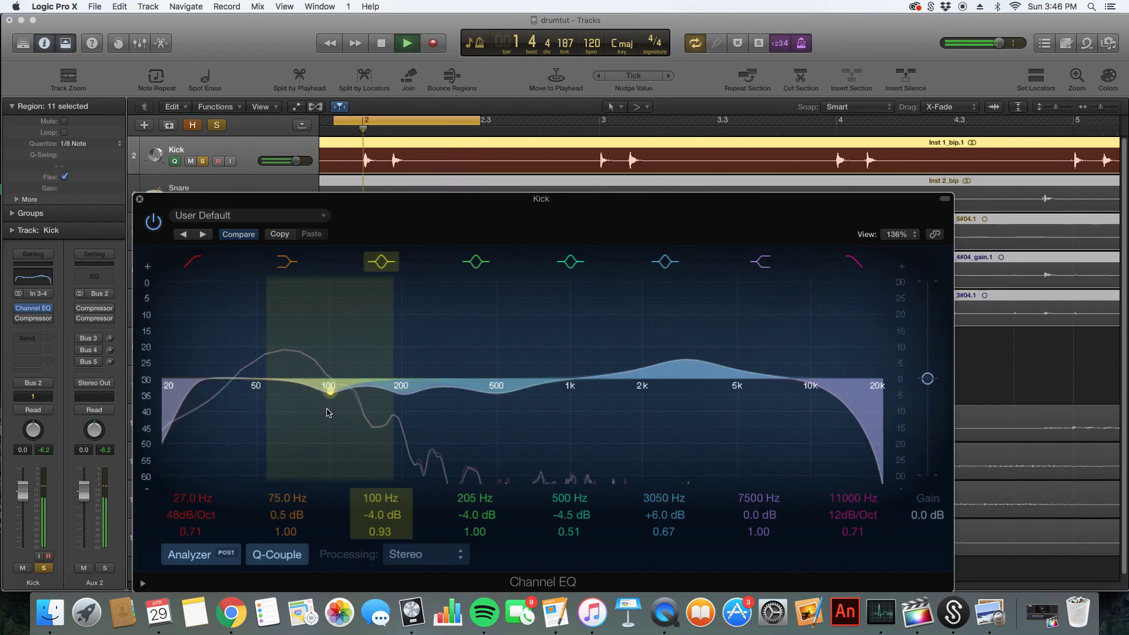
pyautogui.moveTo(383, 532); pyautogui.dragTo(382, 538)
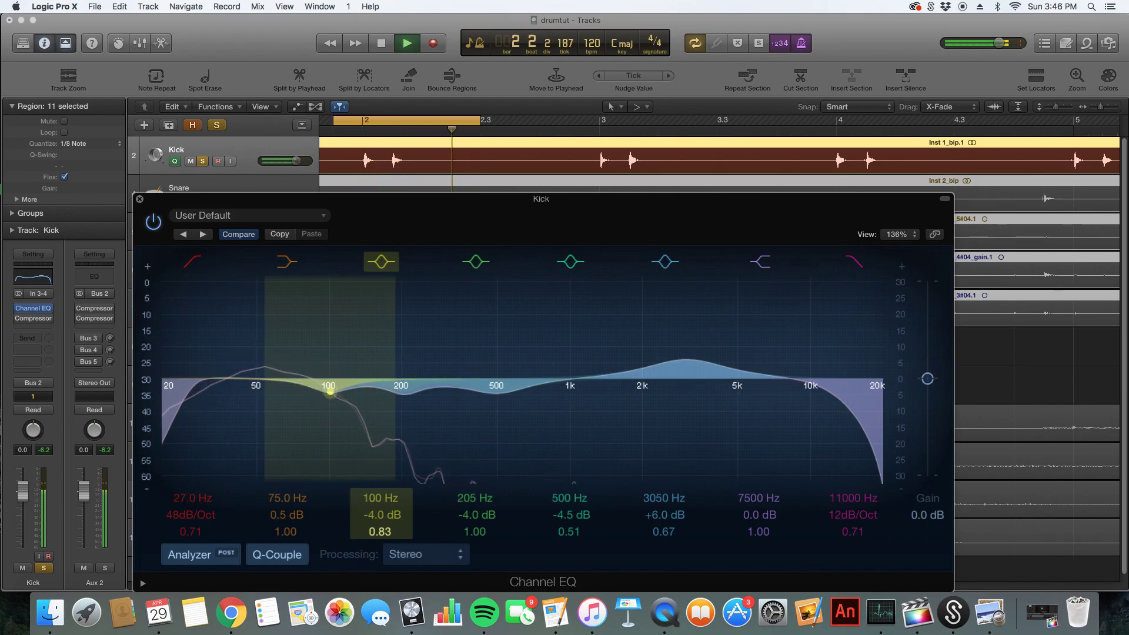
pyautogui.moveTo(335, 434)
pyautogui.mouseDown()
pyautogui.moveTo(333, 353)
pyautogui.moveTo(335, 428)
pyautogui.mouseUp()
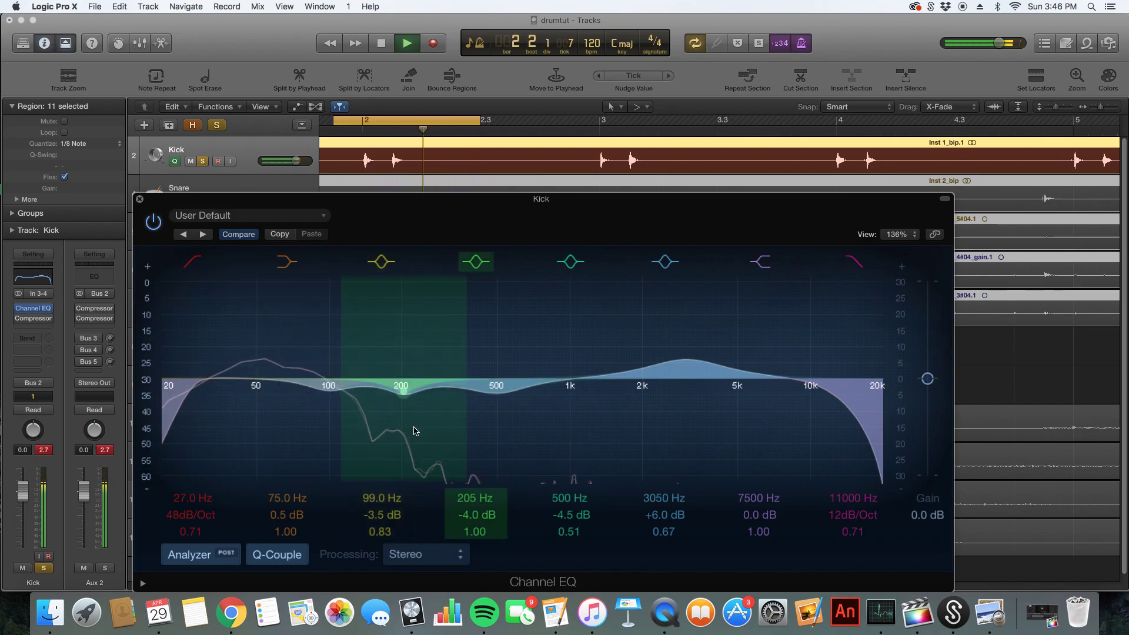
# Step: Set the Kick EQ's 205 Hz band to 200 Hz at -3.5 dB and the 500 Hz band's gain to -5.5 dB
pyautogui.moveTo(415, 421)
pyautogui.mouseDown()
pyautogui.moveTo(413, 359)
pyautogui.moveTo(411, 435)
pyautogui.mouseUp()
pyautogui.moveTo(506, 451); pyautogui.dragTo(529, 464)
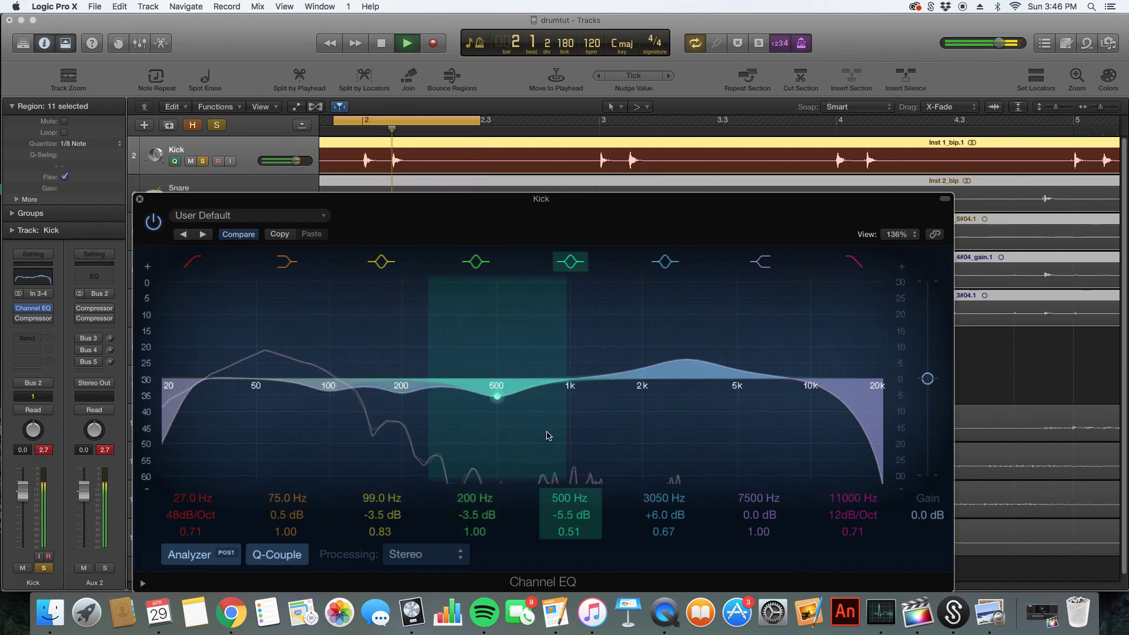
# Step: Set the Kick EQ's 3050 Hz boost to +7.0 dB and the 500 Hz cut to -5.0 dB, close the EQ and stop playback
pyautogui.moveTo(676, 406); pyautogui.dragTo(676, 399)
pyautogui.moveTo(497, 416); pyautogui.dragTo(497, 414)
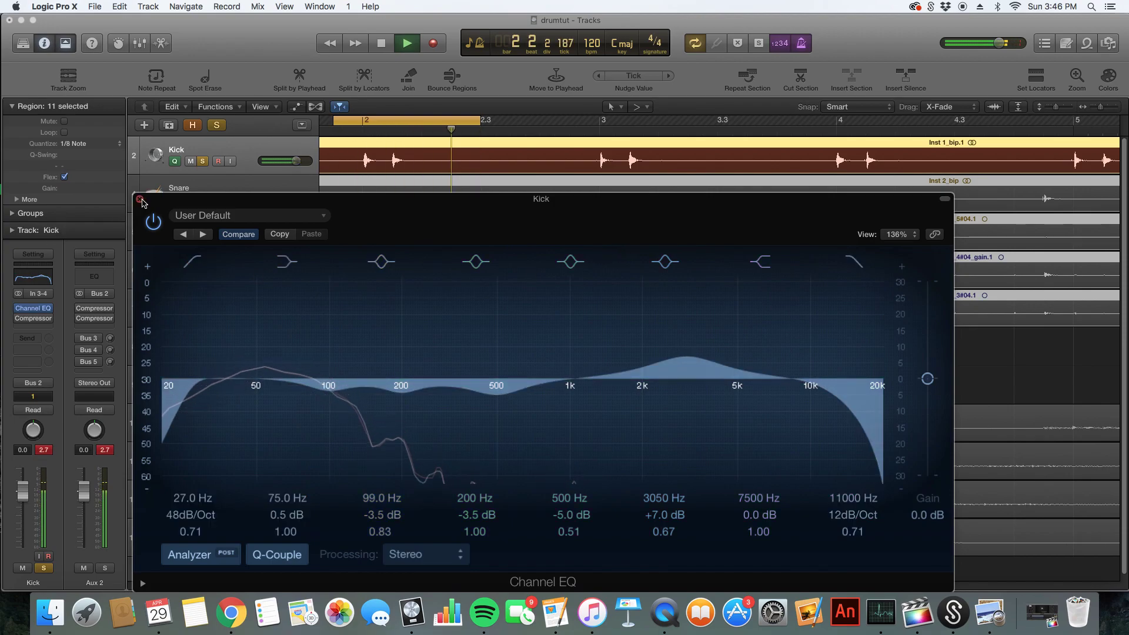
pyautogui.click(140, 200)
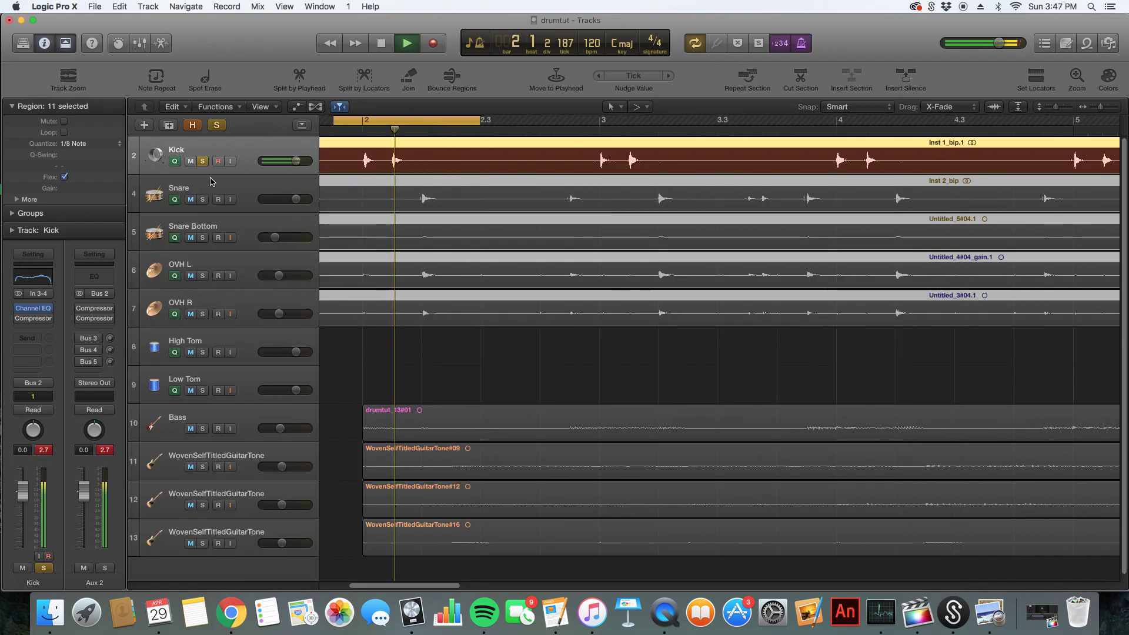
pyautogui.press('space')
# Step: Switch on and open the Kick's Compressor, shrink its window and place it clear of the looped kick hits
pyautogui.moveTo(20, 322)
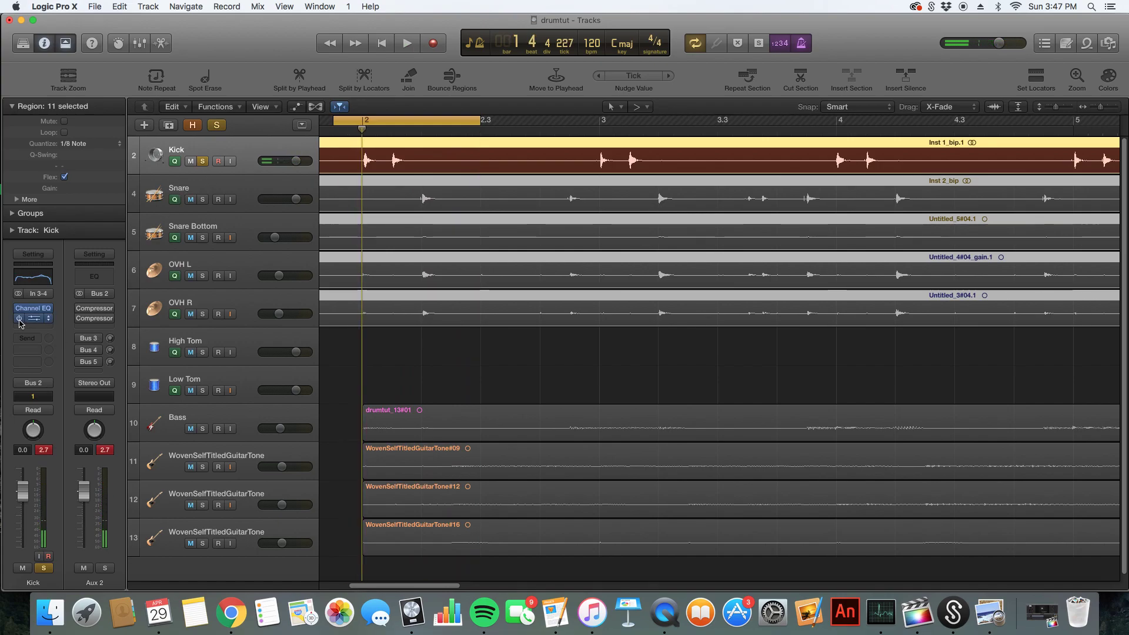
pyautogui.click(34, 318)
pyautogui.moveTo(654, 93); pyautogui.dragTo(703, 85)
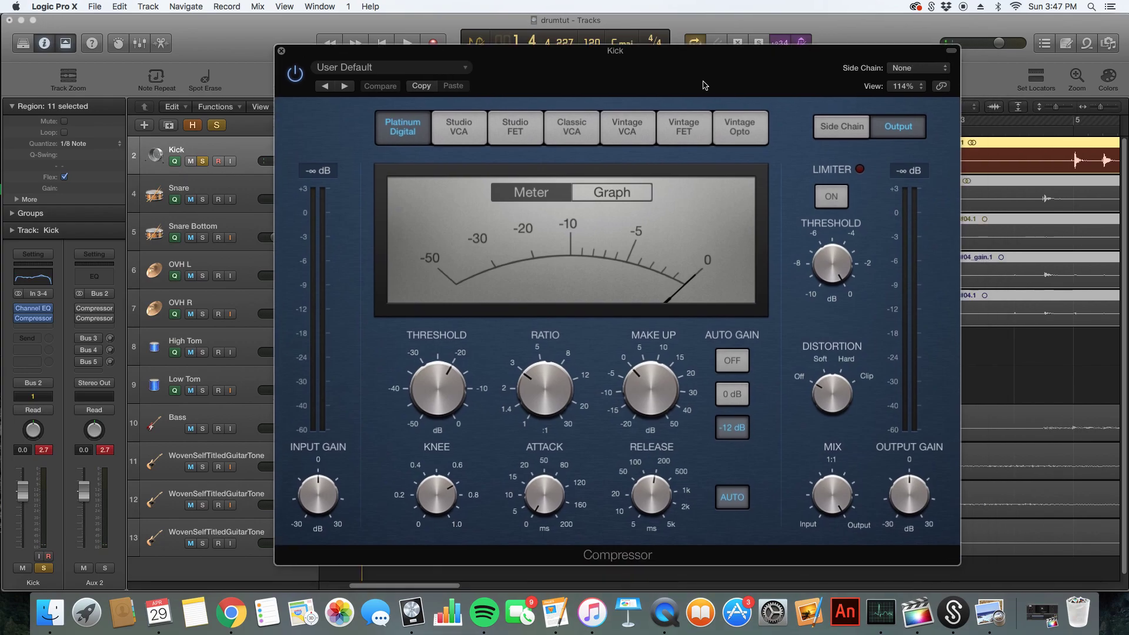
pyautogui.moveTo(950, 562); pyautogui.dragTo(801, 478)
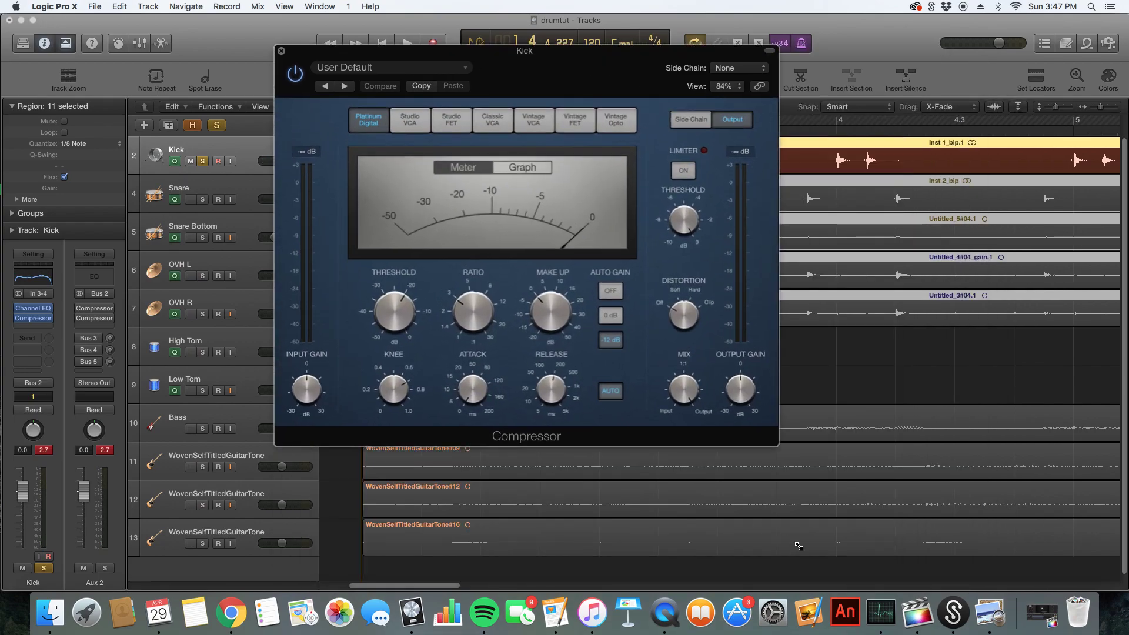
pyautogui.moveTo(553, 77); pyautogui.dragTo(829, 125)
# Step: Audition the Kick's Compressor over the looped kick hits, close it and stop playback
pyautogui.click(322, 130)
pyautogui.press('space')
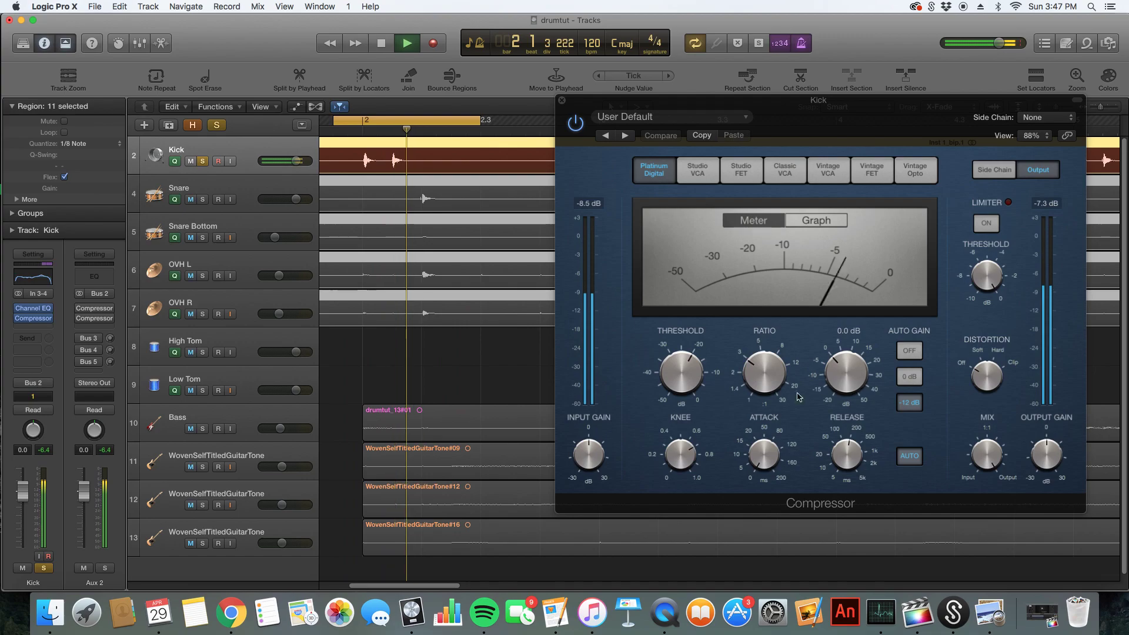
pyautogui.click(562, 103)
pyautogui.press('space')
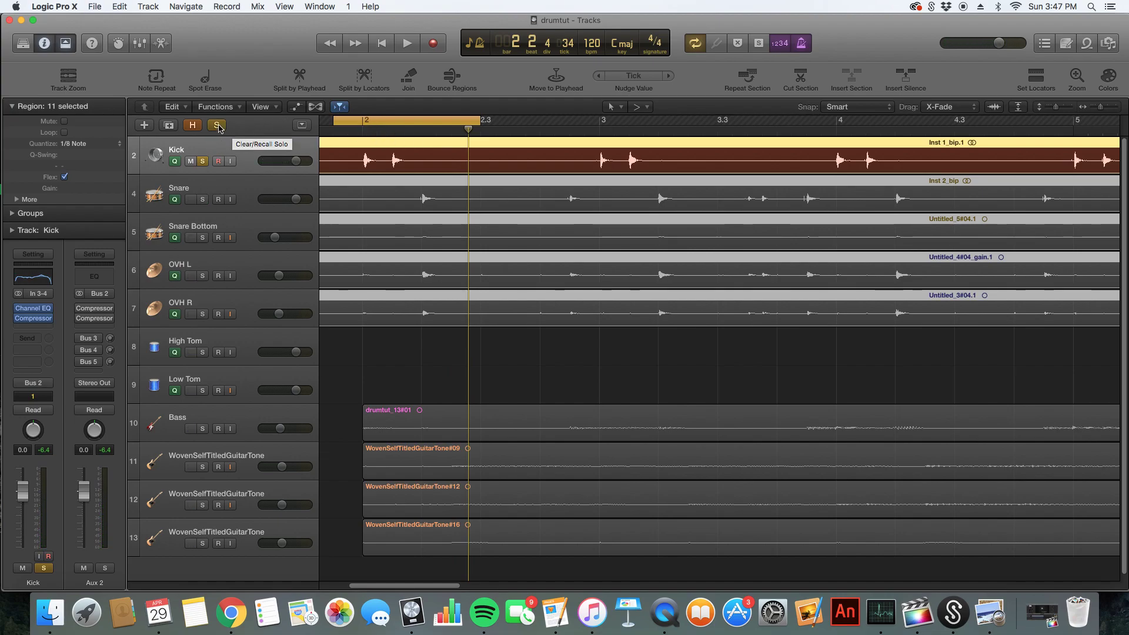
# Step: Solo the Snare in place of the Kick, shift the cycle area over the first snare hit after bar 2 and play it
pyautogui.click(217, 125)
pyautogui.click(202, 199)
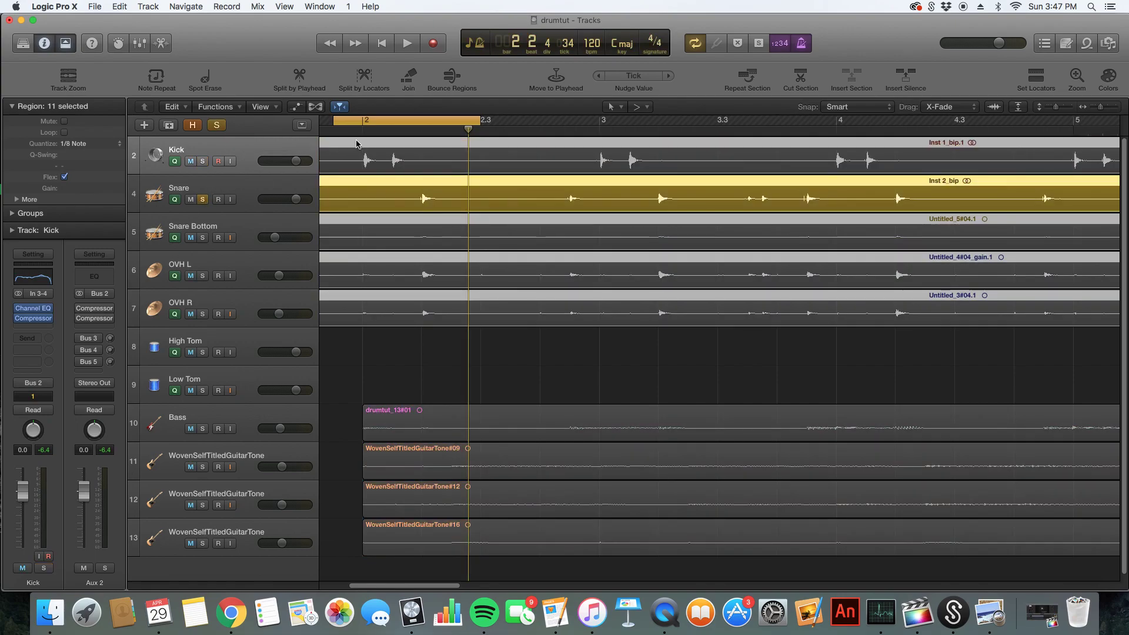
pyautogui.moveTo(362, 122); pyautogui.dragTo(422, 129)
pyautogui.press('space')
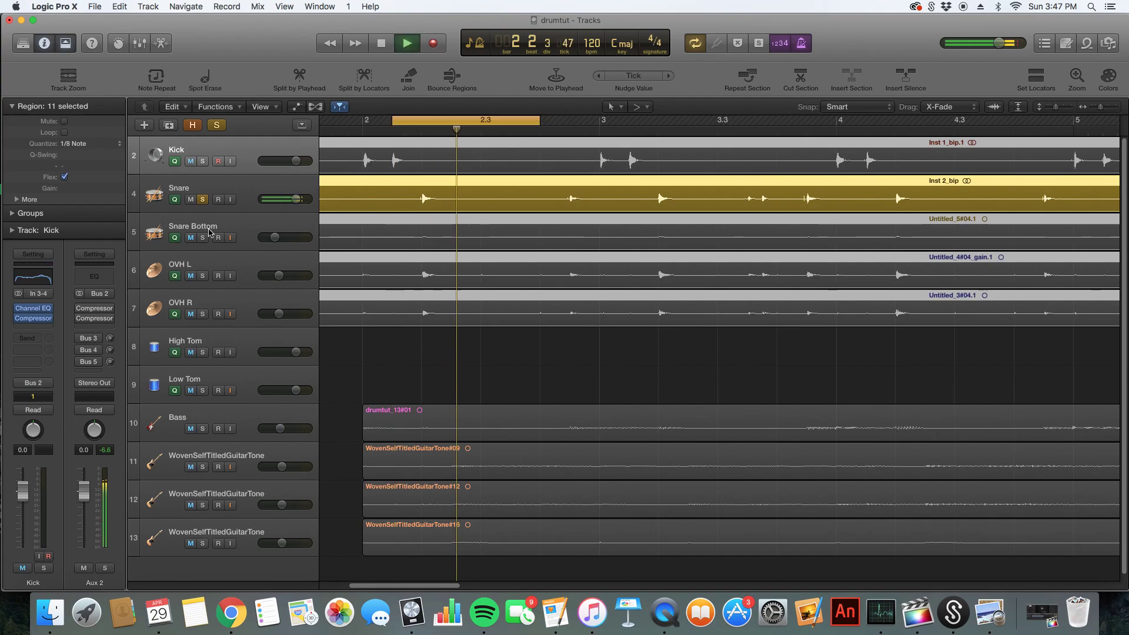
# Step: Select the Snare track, switch on and open its Channel EQ in a clear spot, and resume the looped playback
pyautogui.click(155, 193)
pyautogui.moveTo(18, 293)
pyautogui.press('space')
pyautogui.click(32, 291)
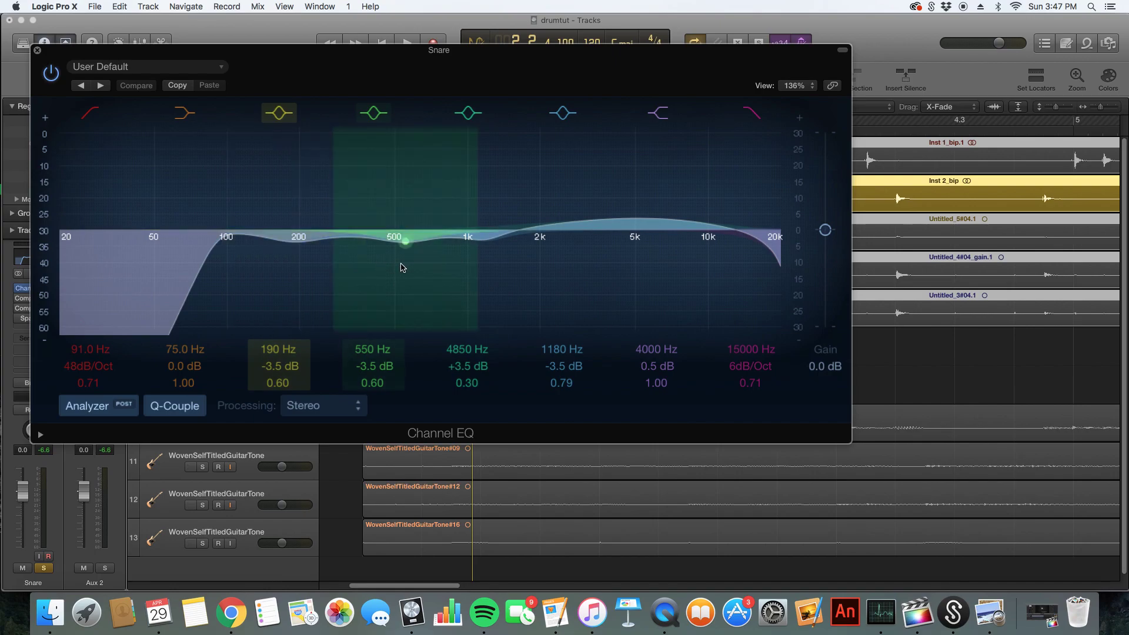
pyautogui.moveTo(384, 78); pyautogui.dragTo(436, 97)
pyautogui.press('space')
# Step: Set the Snare EQ's 190 Hz band to 184 Hz at -3.0 dB and its 550 Hz band to 510 Hz at -3.5 dB
pyautogui.moveTo(366, 336)
pyautogui.mouseDown()
pyautogui.moveTo(363, 287)
pyautogui.moveTo(360, 331)
pyautogui.mouseUp()
pyautogui.moveTo(502, 323)
pyautogui.mouseDown()
pyautogui.moveTo(497, 288)
pyautogui.moveTo(495, 321)
pyautogui.mouseUp()
pyautogui.moveTo(573, 320)
pyautogui.mouseDown()
pyautogui.moveTo(575, 287)
pyautogui.moveTo(570, 315)
pyautogui.mouseUp()
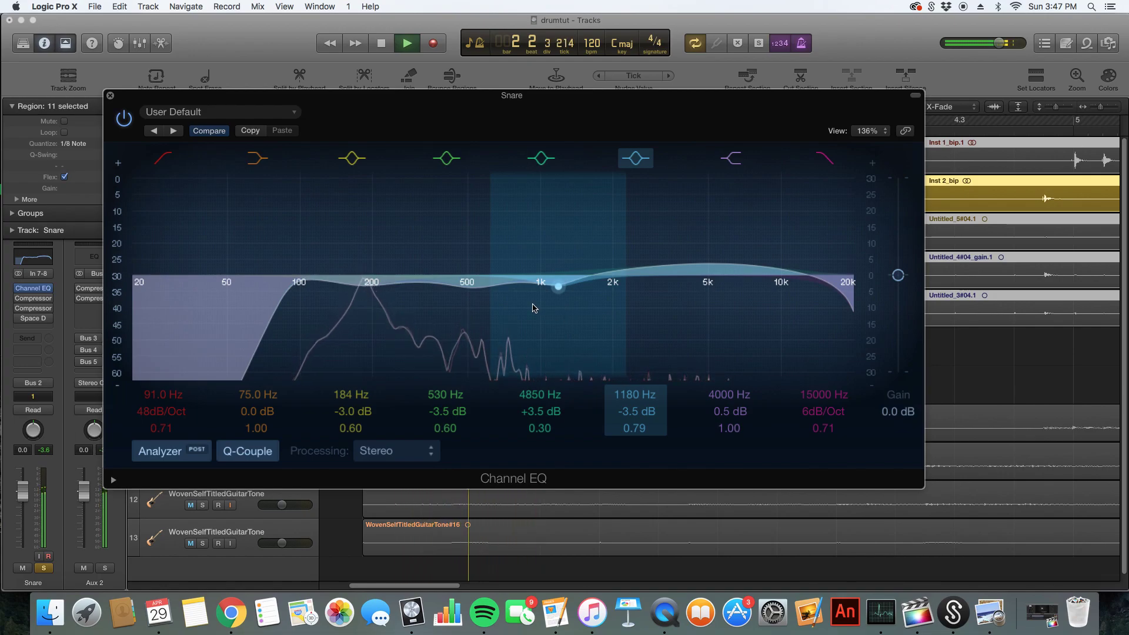
pyautogui.moveTo(489, 303); pyautogui.dragTo(484, 302)
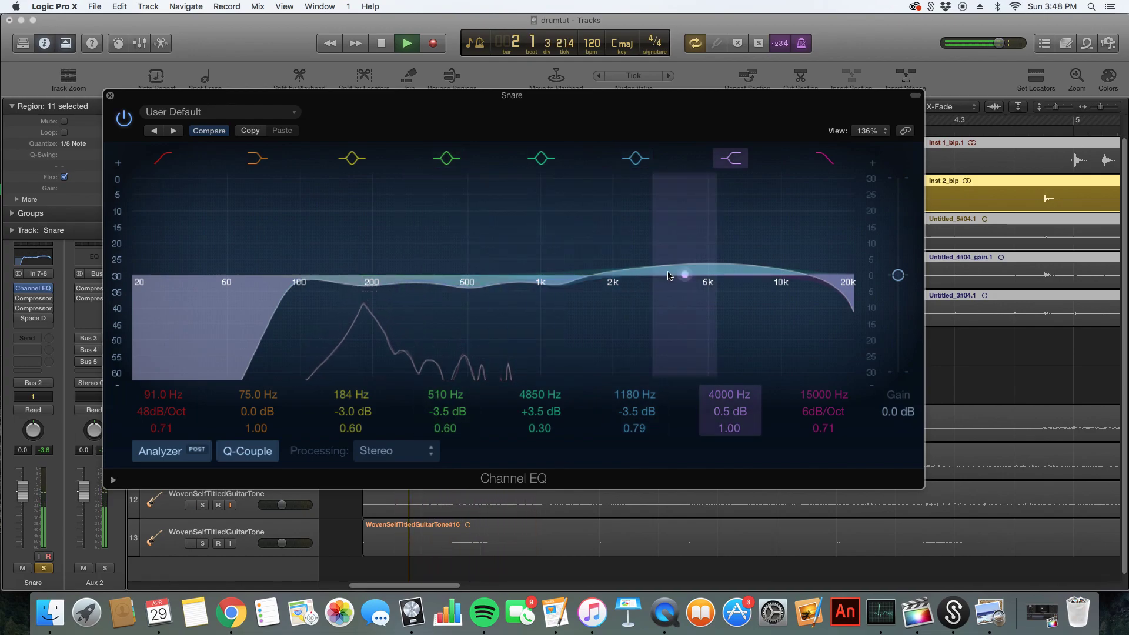
# Step: Try the Snare EQ's high-mid boost at 4800 Hz and +4.0 dB, return it to 4850 Hz and +3.5 dB, and close the EQ
pyautogui.moveTo(735, 272); pyautogui.dragTo(702, 261)
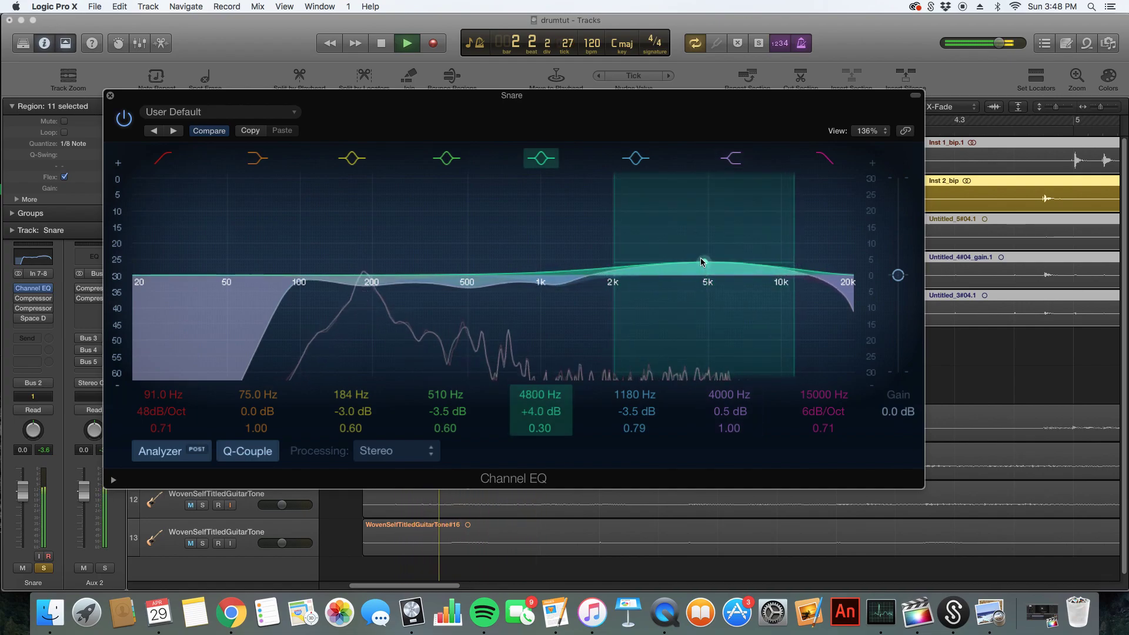
pyautogui.moveTo(736, 271); pyautogui.dragTo(735, 273)
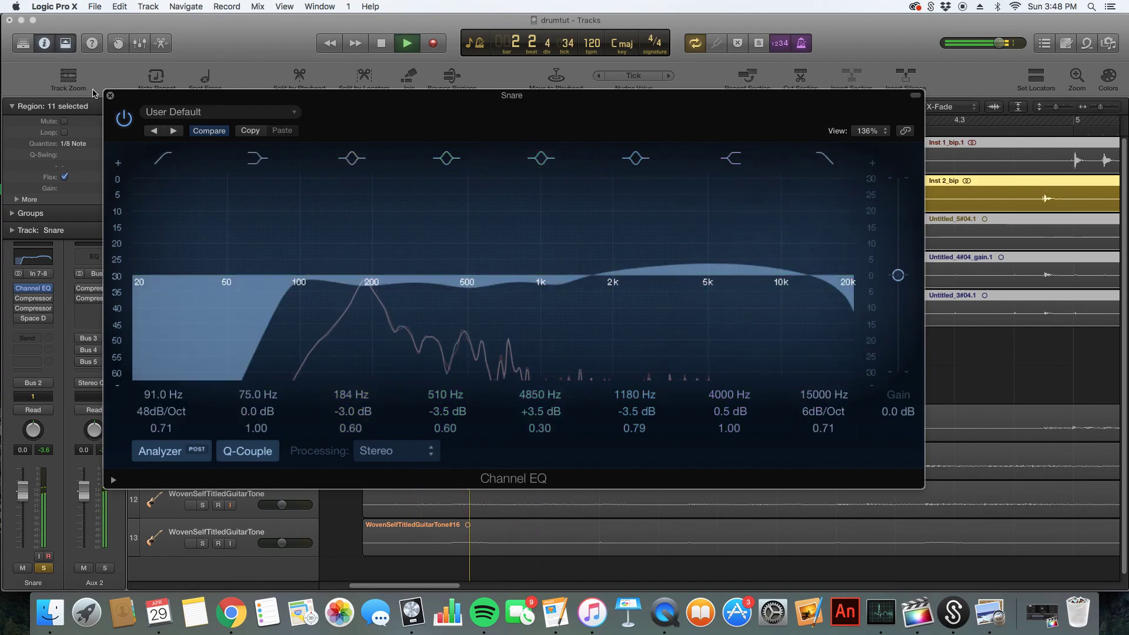
pyautogui.click(110, 95)
pyautogui.press('space')
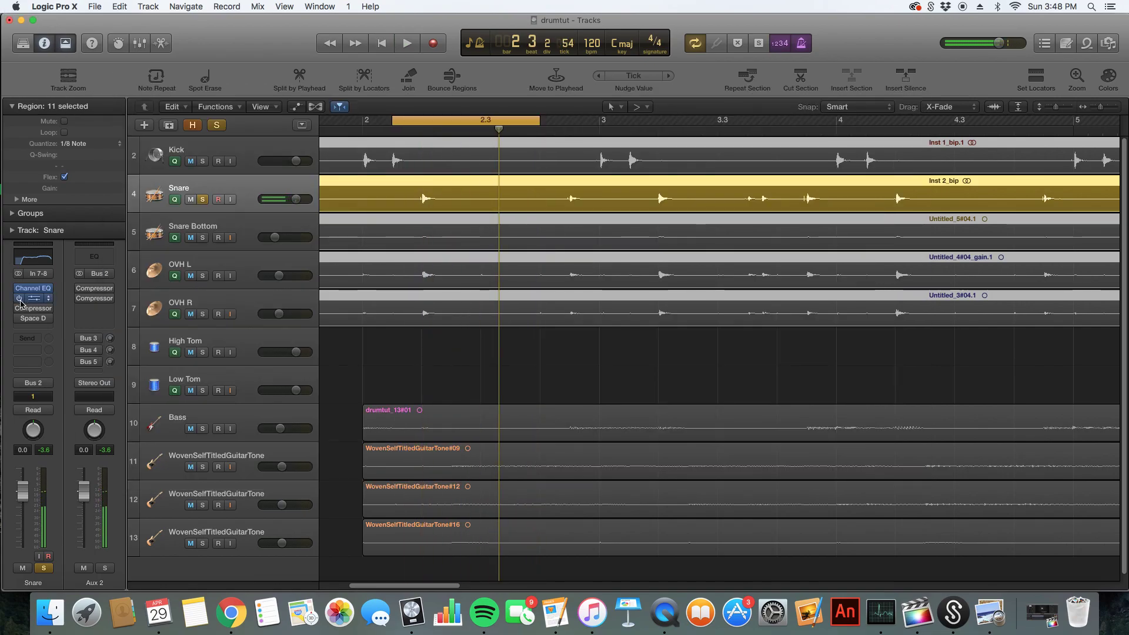
# Step: Switch on and open the Snare's first Compressor clear of the snare hit and loop playback over that hit
pyautogui.click(34, 300)
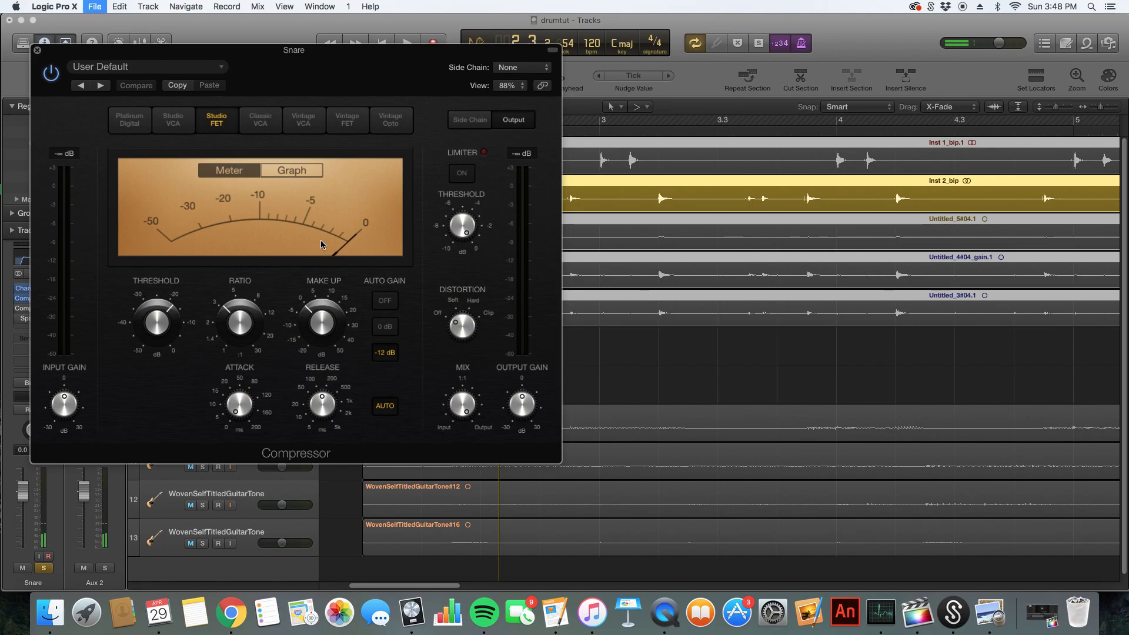
pyautogui.moveTo(296, 72); pyautogui.dragTo(691, 161)
pyautogui.click(392, 136)
pyautogui.press('space')
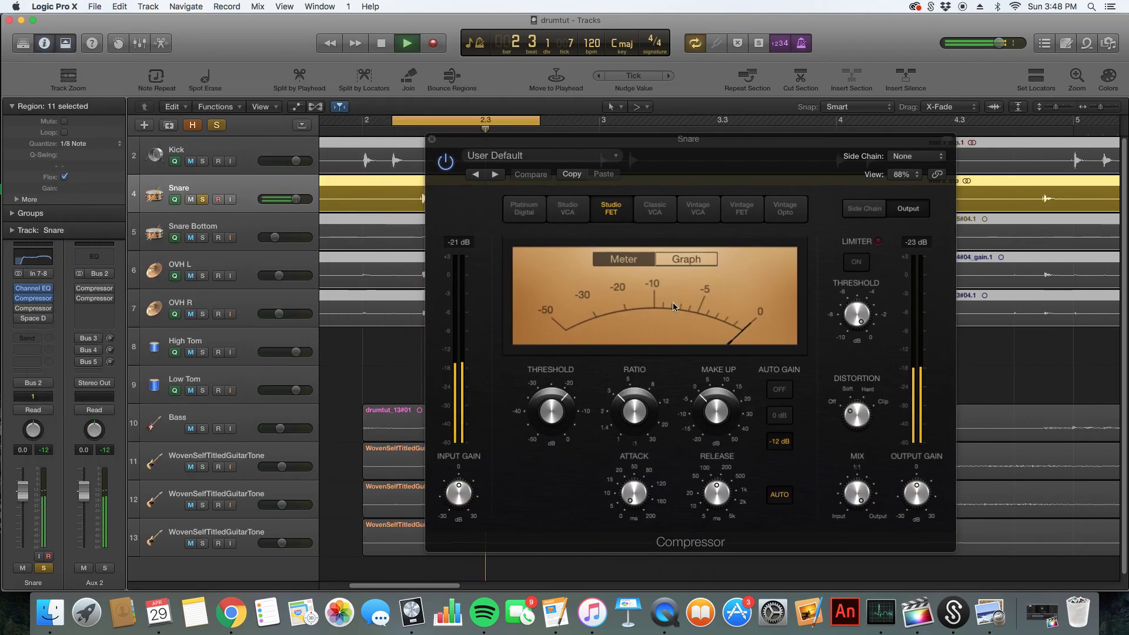
# Step: Adjust the attack and release of the Snare's Studio FET compressor during playback, close it and stop playback
pyautogui.moveTo(627, 510); pyautogui.dragTo(619, 633)
pyautogui.moveTo(706, 498); pyautogui.dragTo(726, 499)
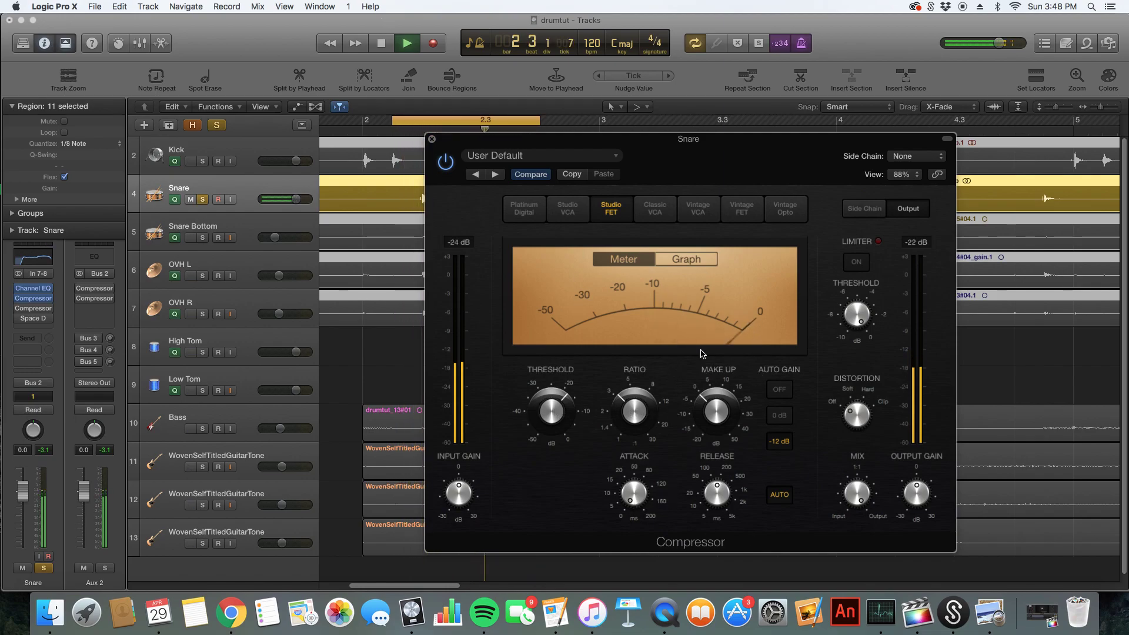
pyautogui.click(432, 139)
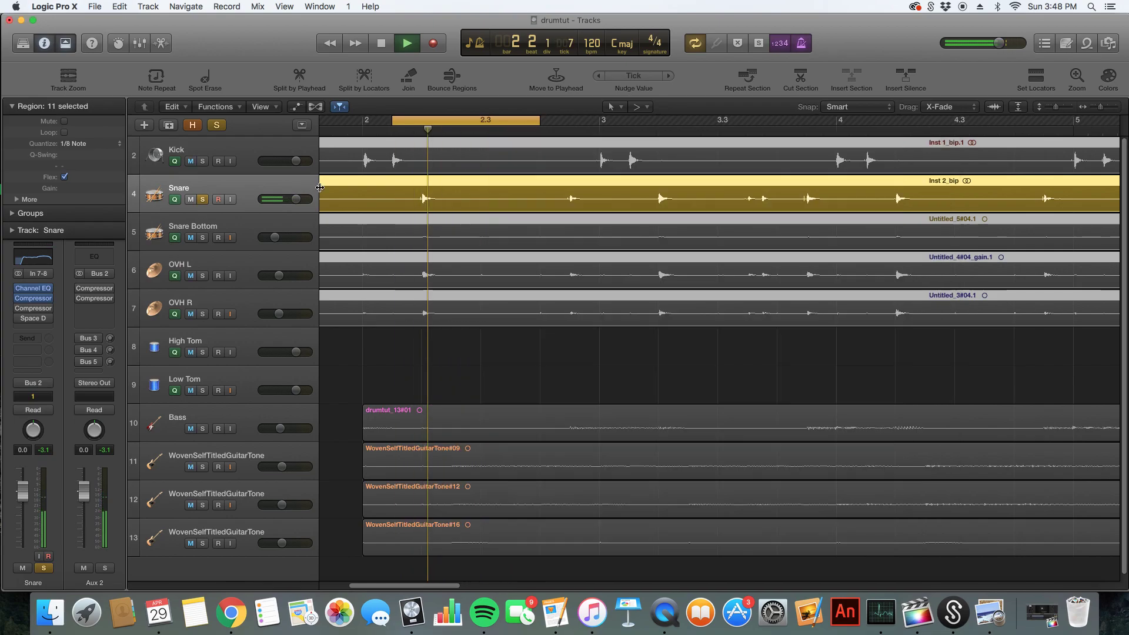
pyautogui.press('space')
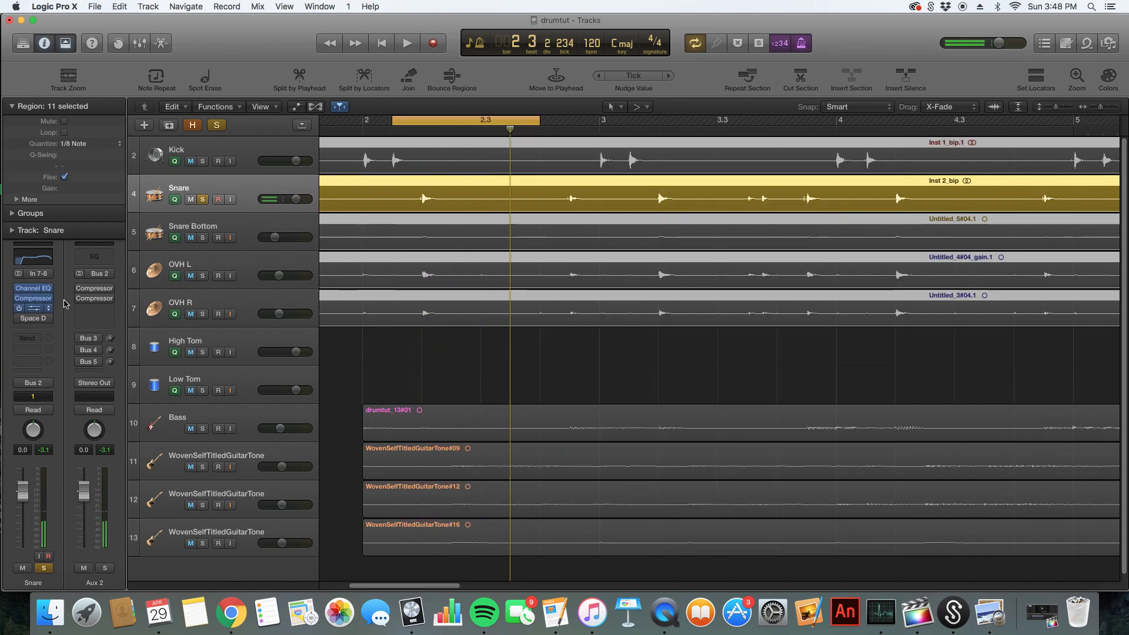
# Step: Switch on the Snare's second Compressor, audition it over the looped snare hit with attention to its threshold, and close it
pyautogui.click(39, 311)
pyautogui.moveTo(412, 87); pyautogui.dragTo(864, 173)
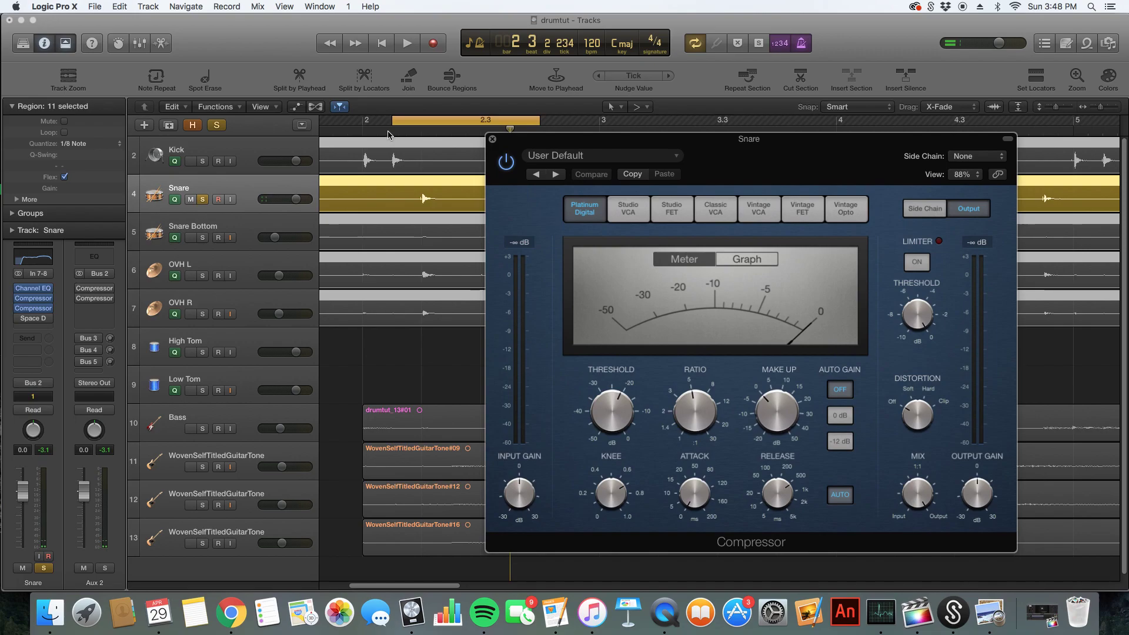
pyautogui.click(388, 135)
pyautogui.press('space')
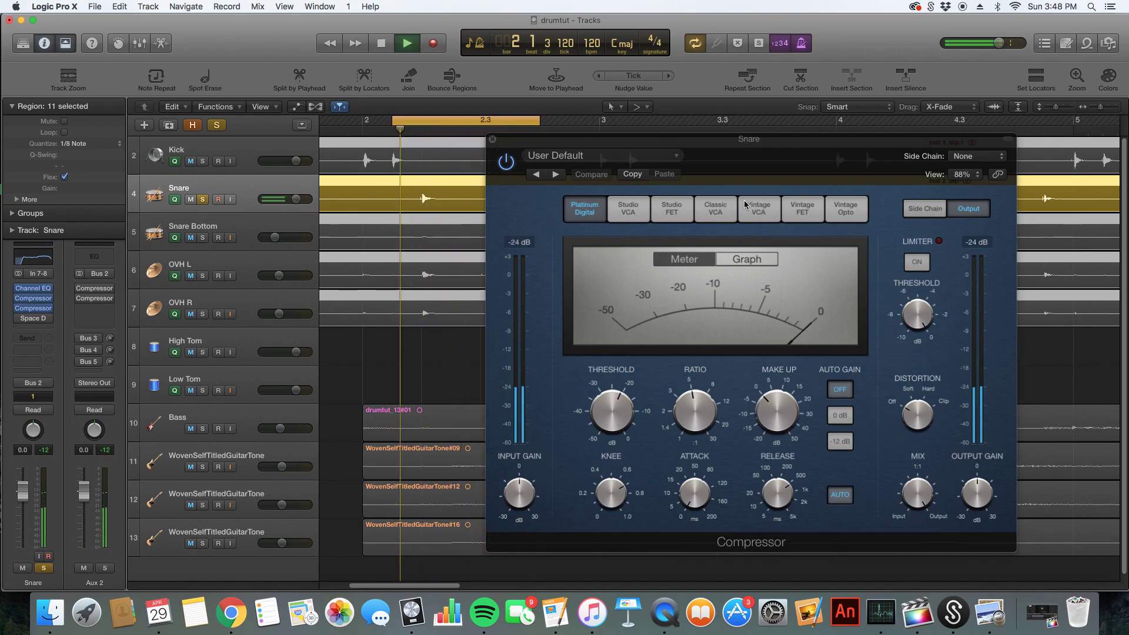
pyautogui.moveTo(611, 410); pyautogui.dragTo(664, 418)
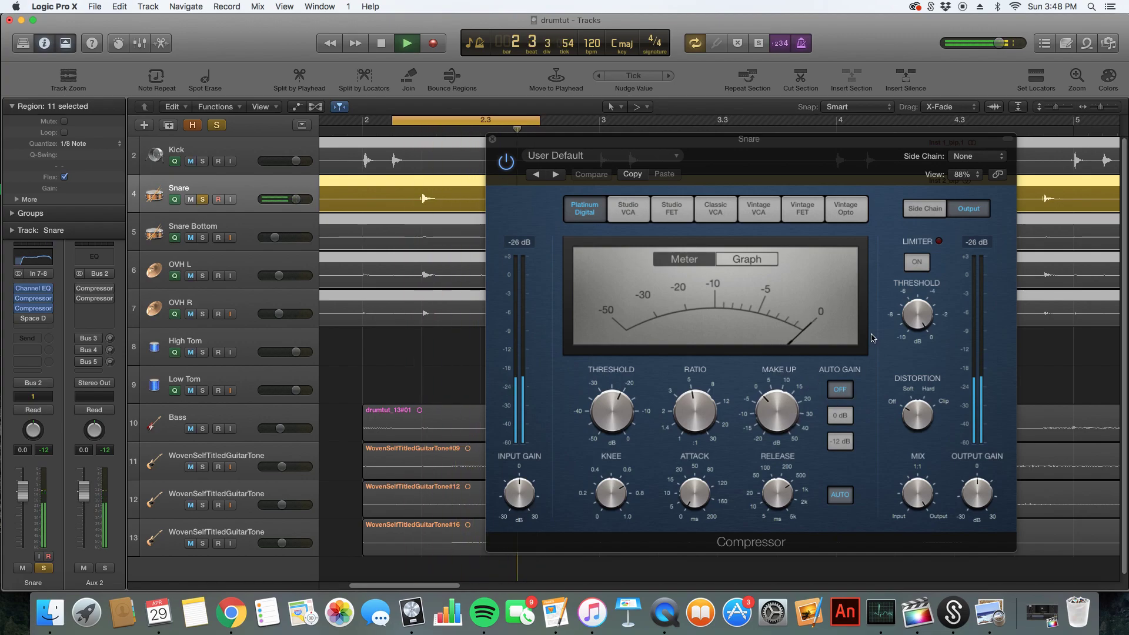
pyautogui.click(492, 139)
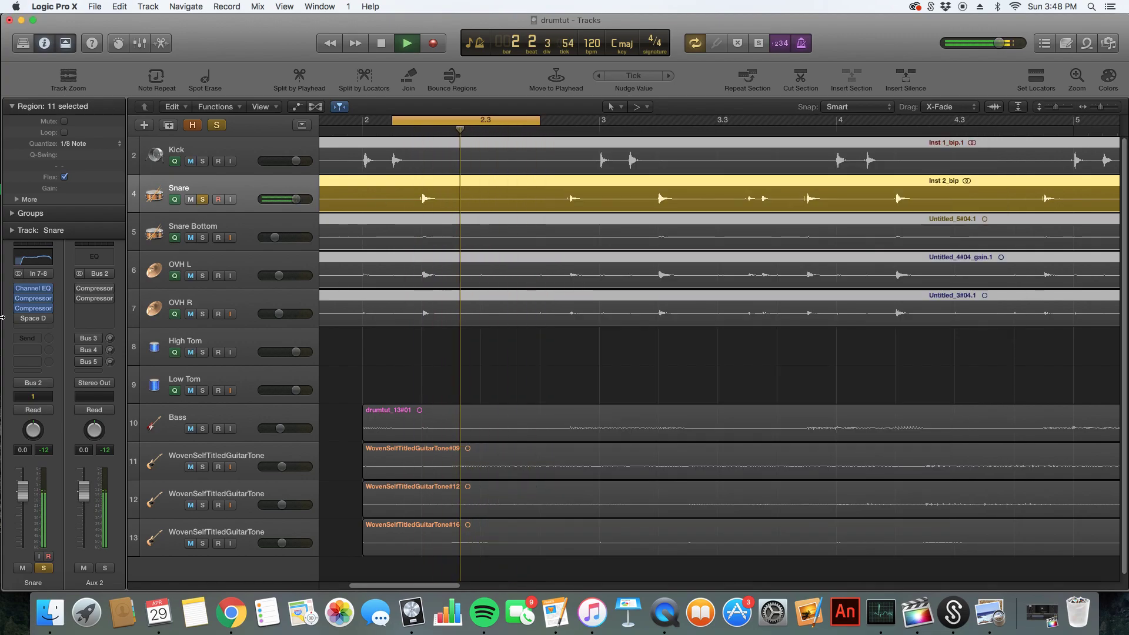
# Step: Switch on the Snare's Space Designer reverb, locate the 04.4s Big Plate preset among the large-space plate reverbs, and close the plug-in
pyautogui.click(30, 320)
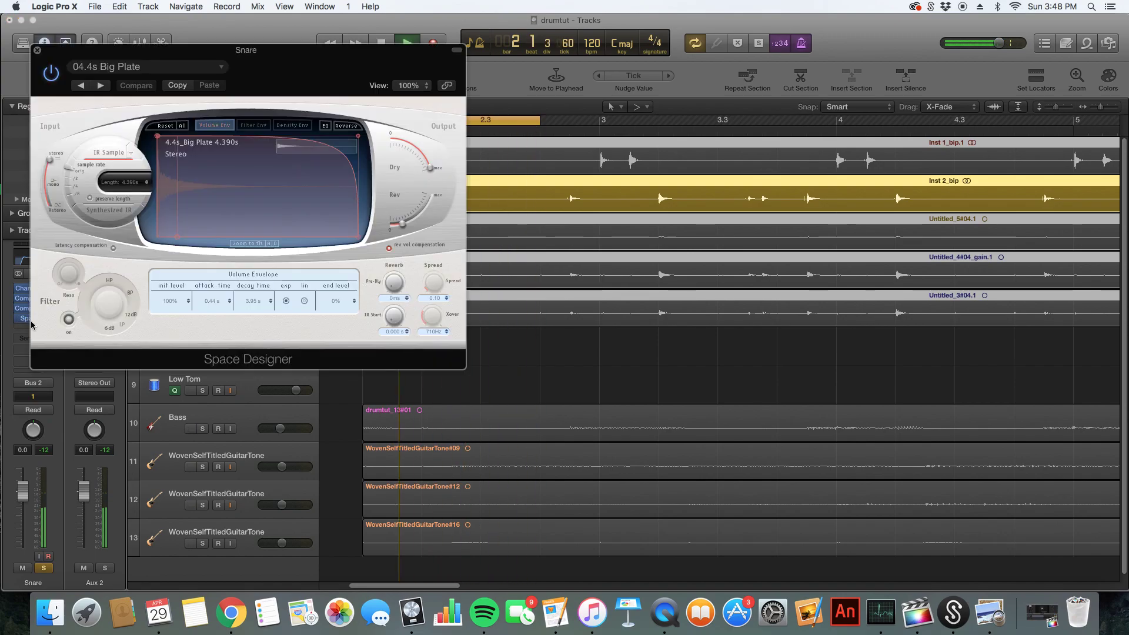
pyautogui.moveTo(334, 65); pyautogui.dragTo(410, 73)
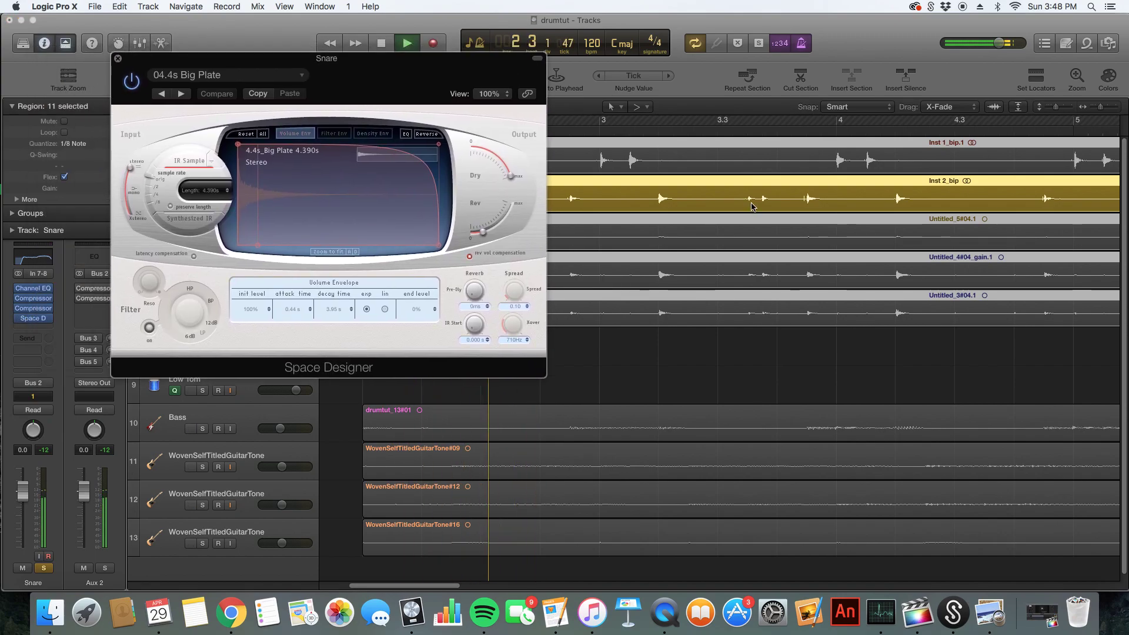
pyautogui.click(294, 80)
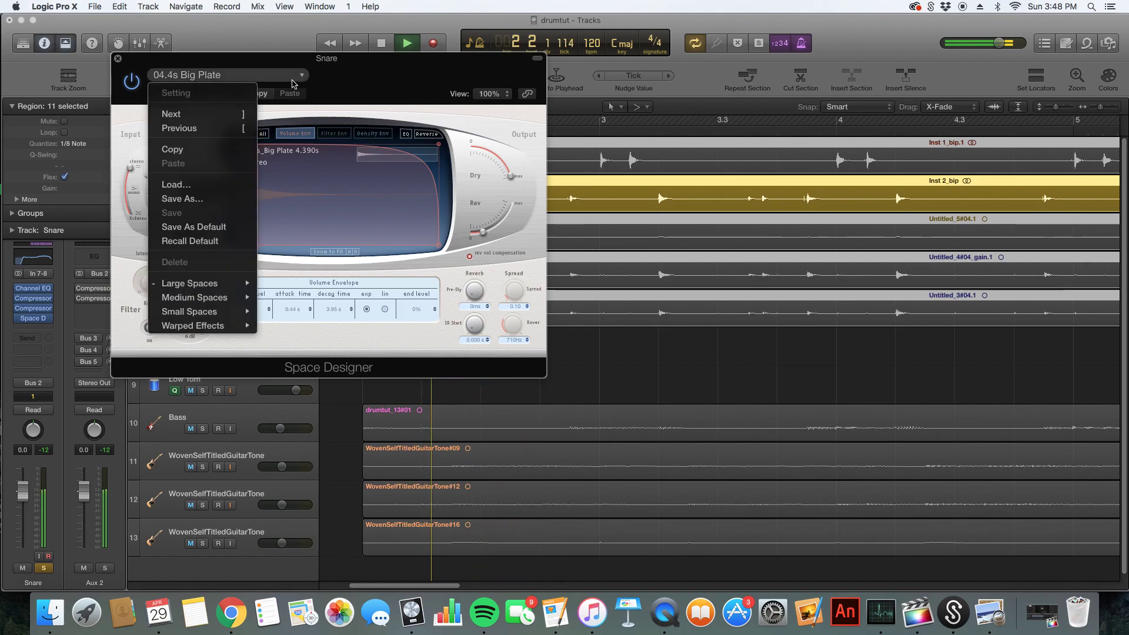
pyautogui.moveTo(235, 283)
pyautogui.moveTo(318, 297)
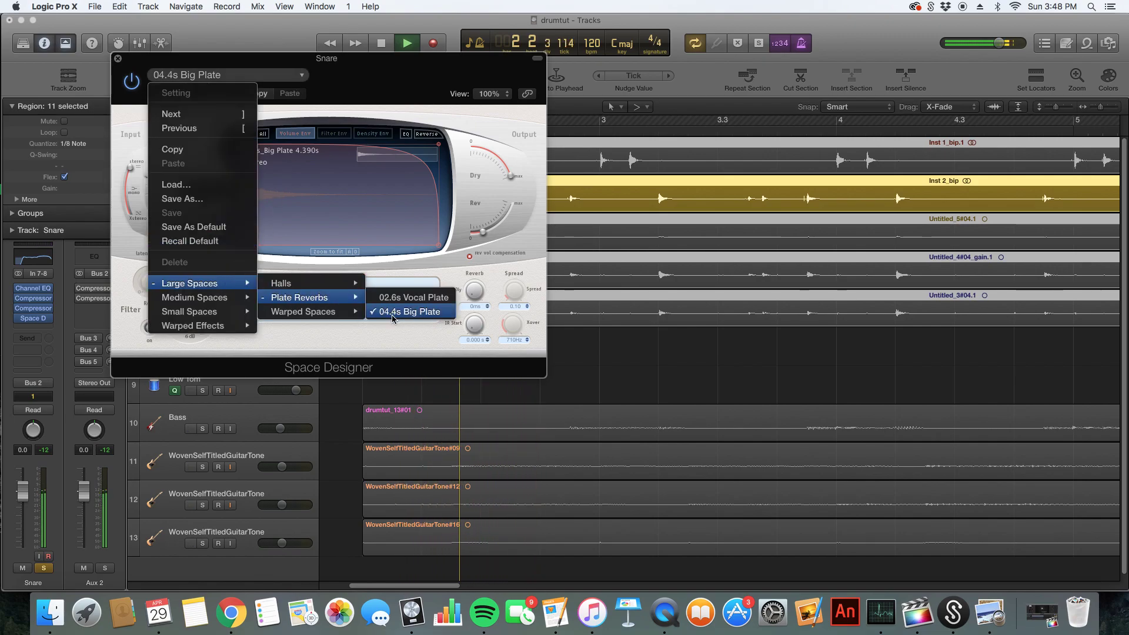
pyautogui.click(122, 65)
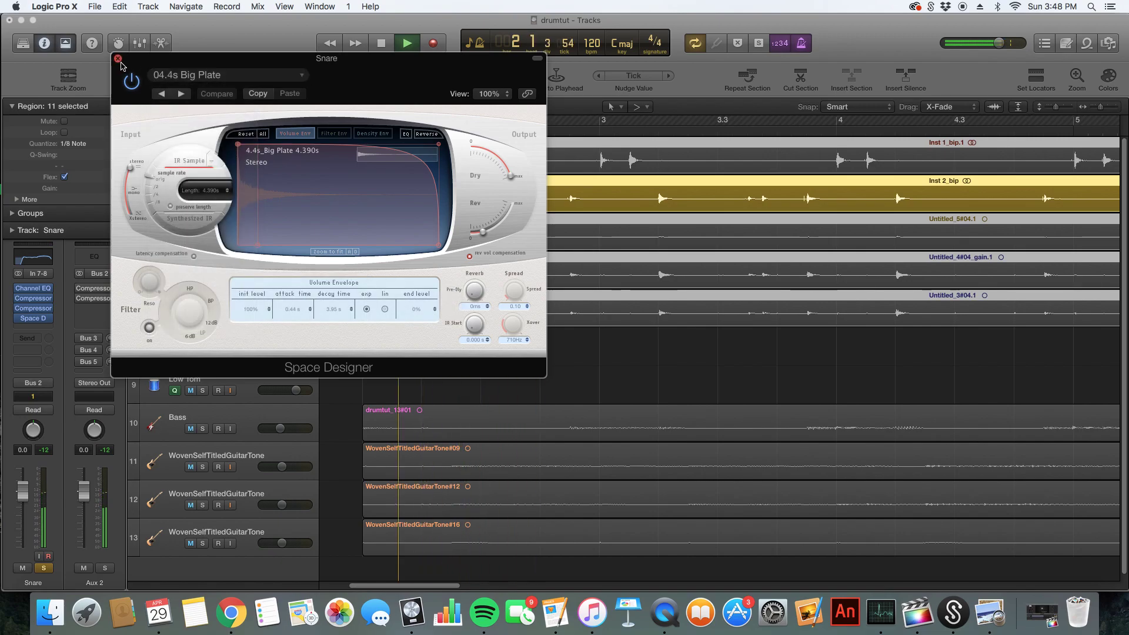
pyautogui.click(119, 59)
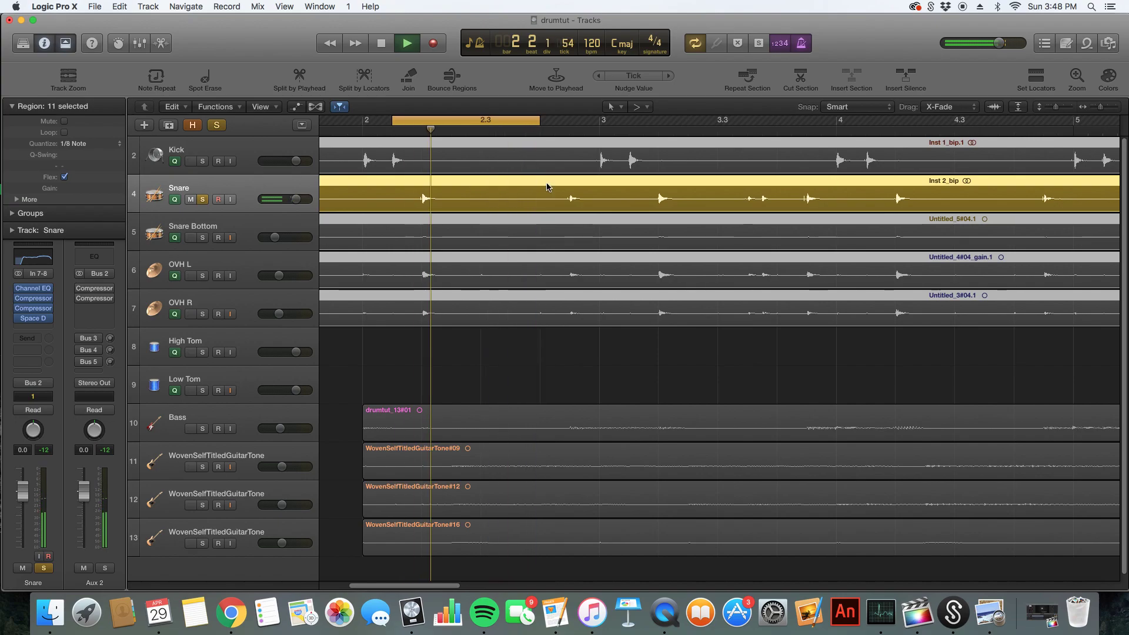
# Step: Solo the Snare Bottom track in place of the Snare, loop playback over its hit, and switch on and open its Channel EQ
pyautogui.click(202, 199)
pyautogui.press('space')
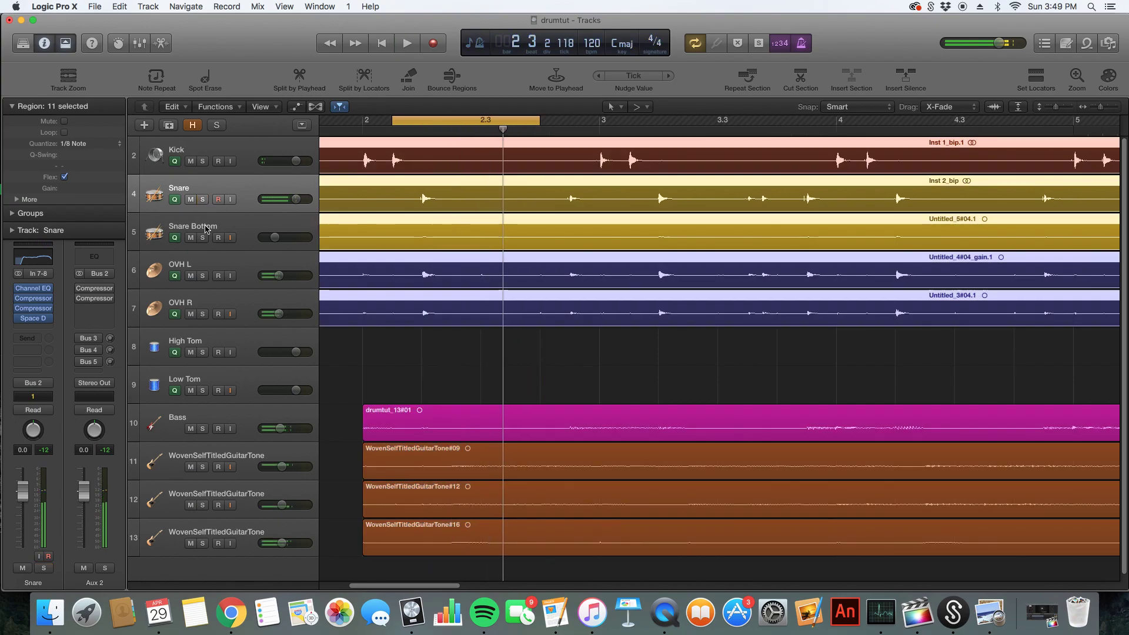
pyautogui.click(200, 226)
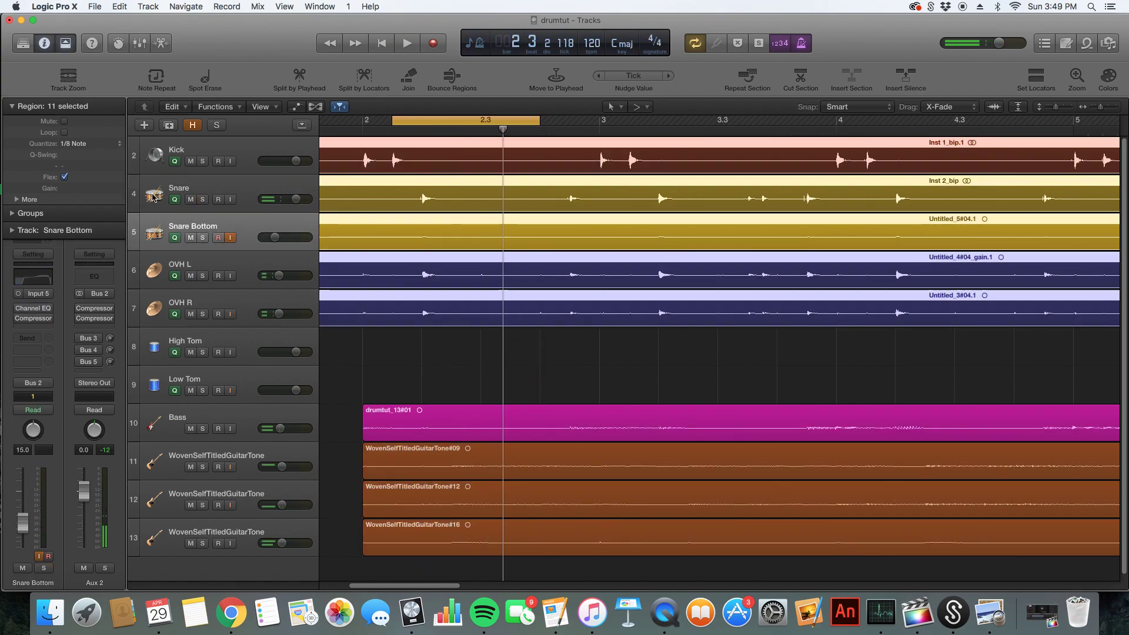
pyautogui.click(203, 237)
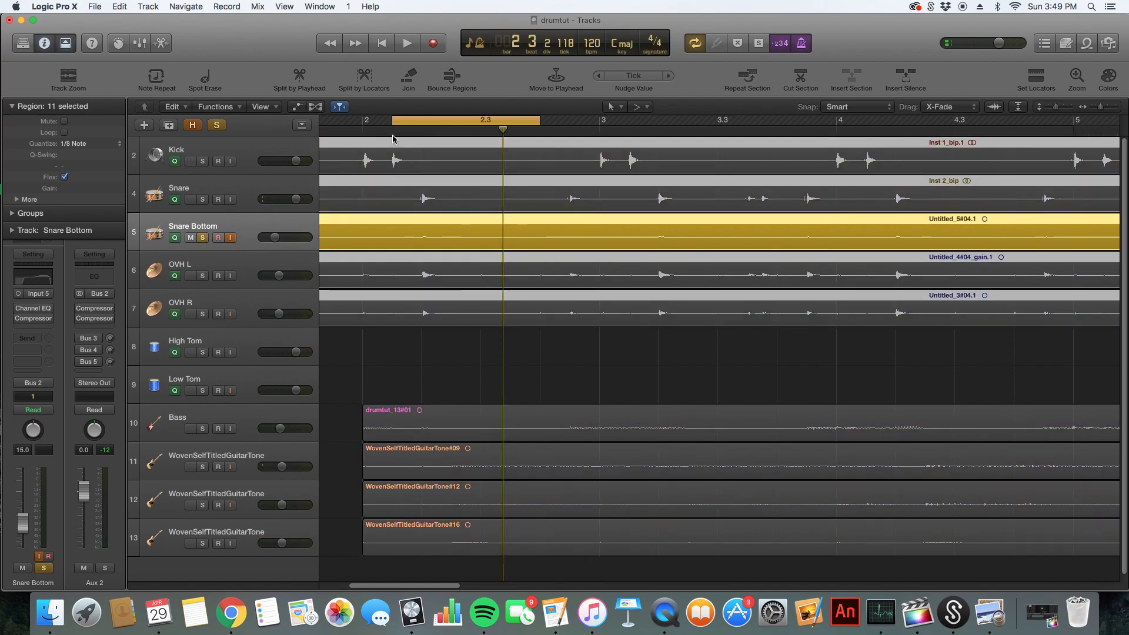
pyautogui.press('space')
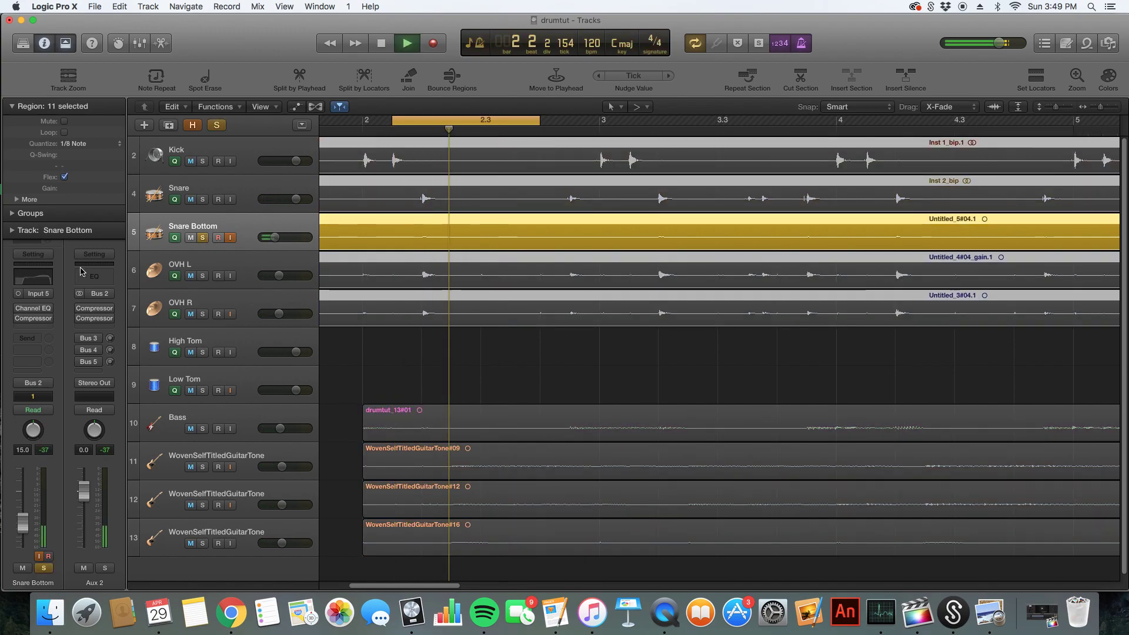
pyautogui.click(26, 310)
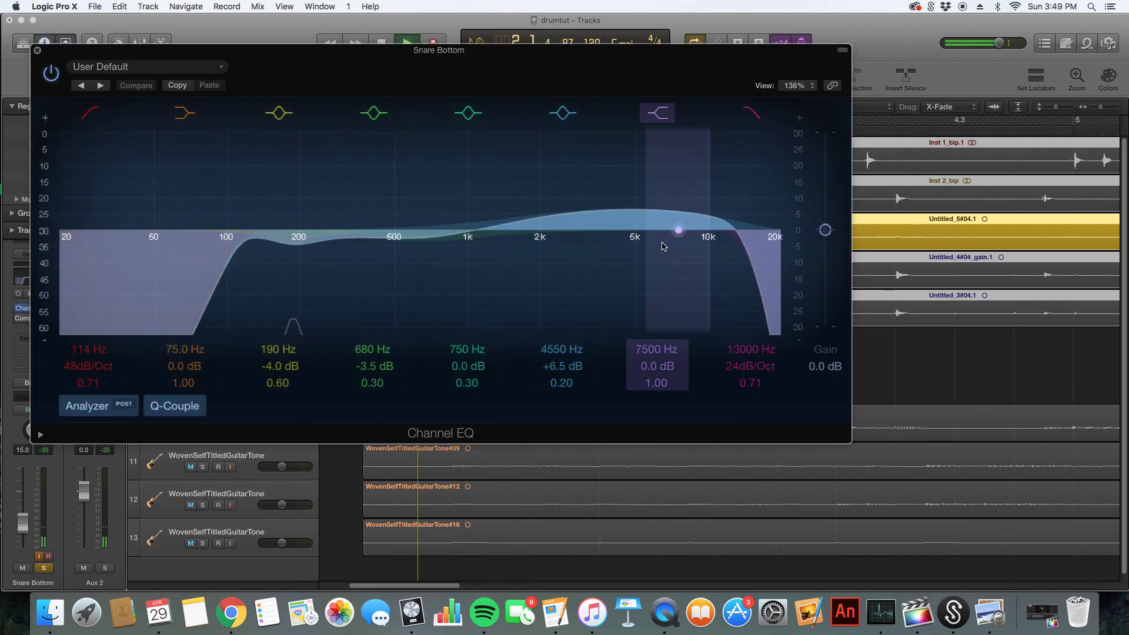
# Step: Close the Snare Bottom's Channel EQ, audition its switched-on Compressor, and end its soloed playback with all solos cleared
pyautogui.press('super+w')
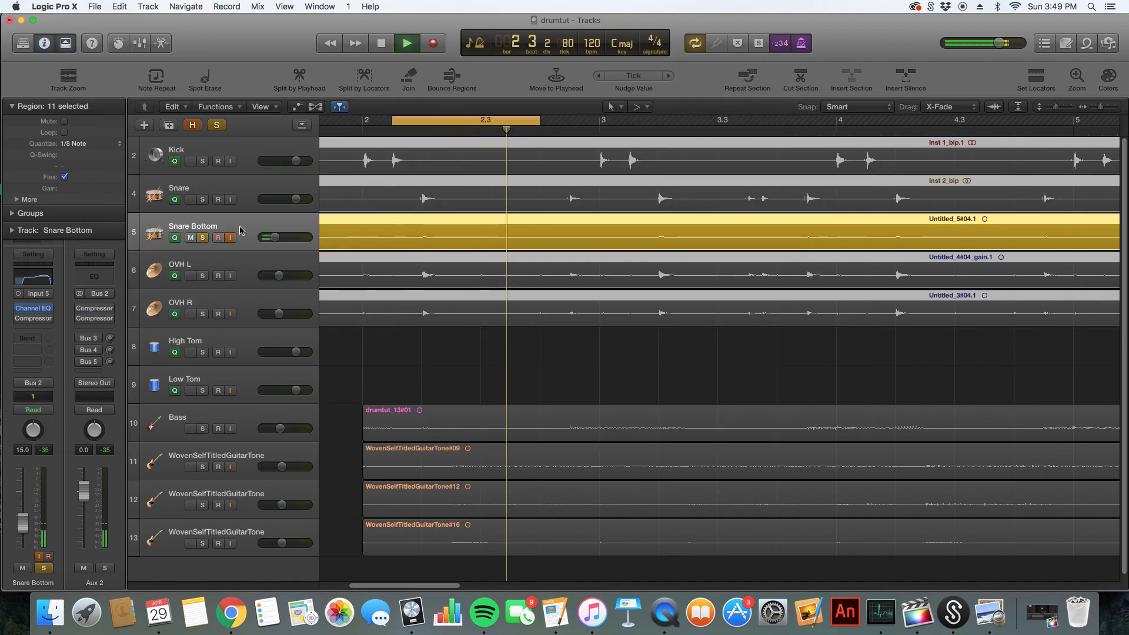
pyautogui.click(33, 318)
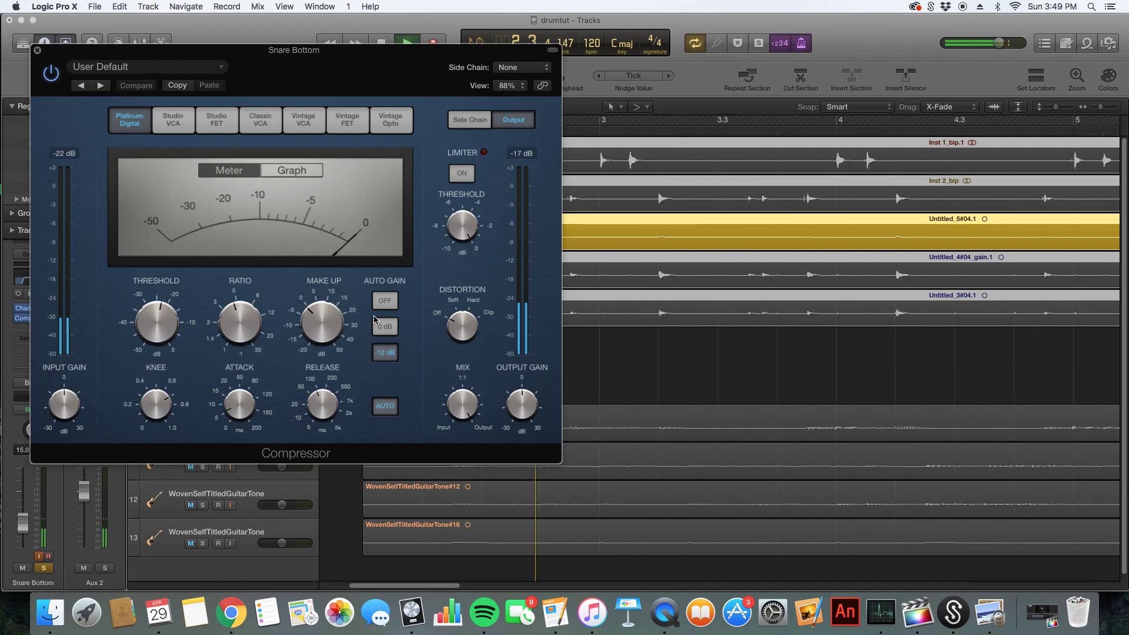
pyautogui.click(37, 52)
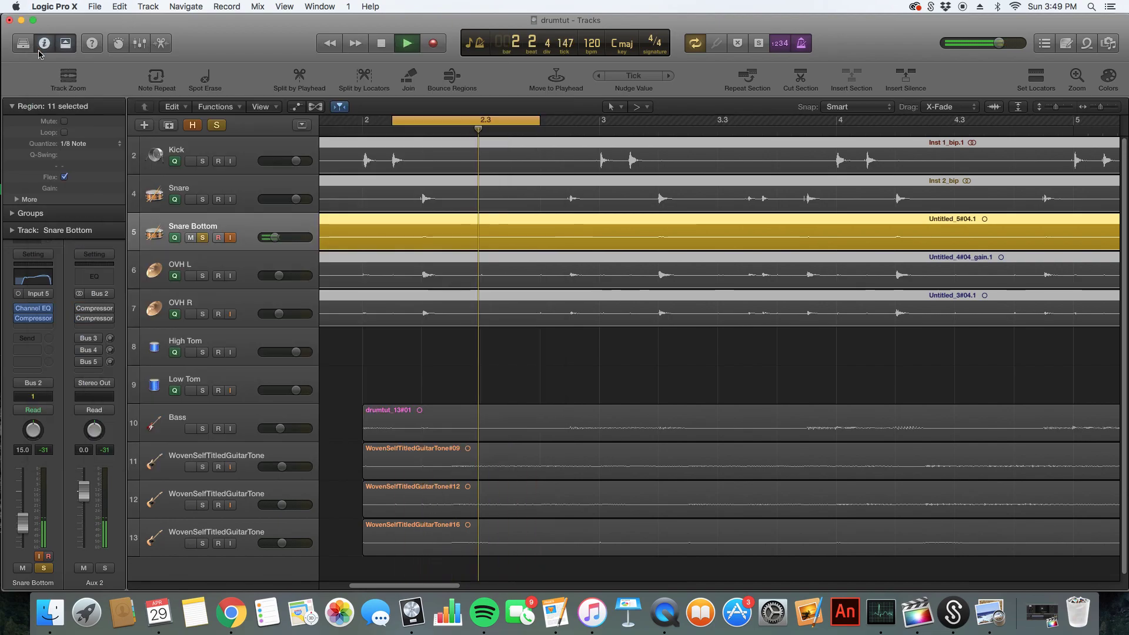
pyautogui.press('space')
pyautogui.click(216, 125)
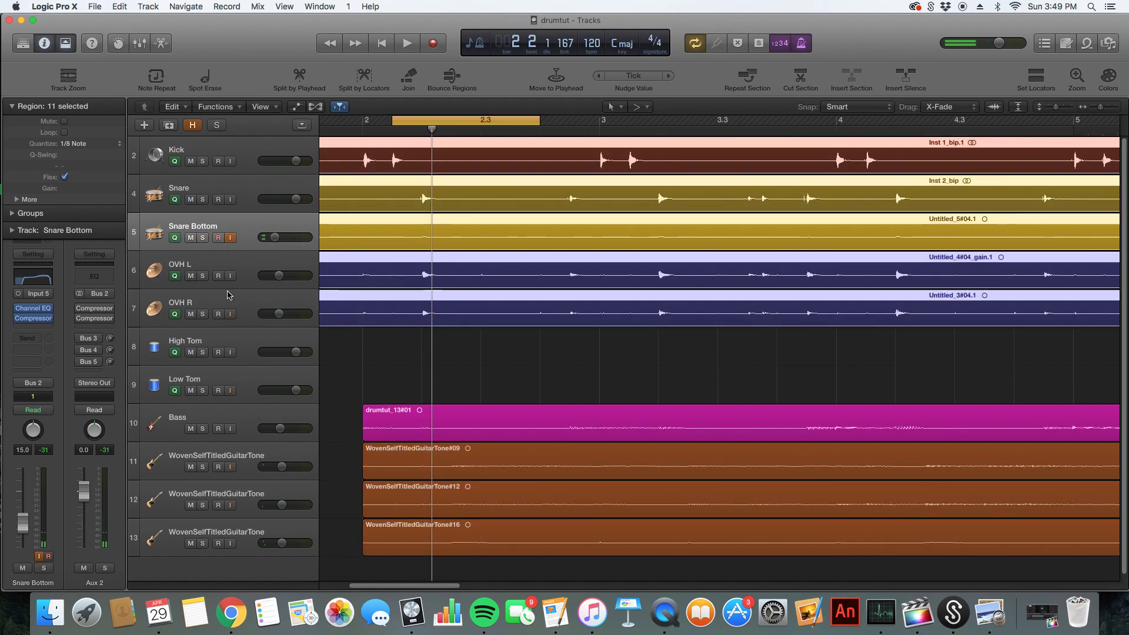
# Step: Solo the OVH L track and compare its pan setting with that of OVH R
pyautogui.click(203, 276)
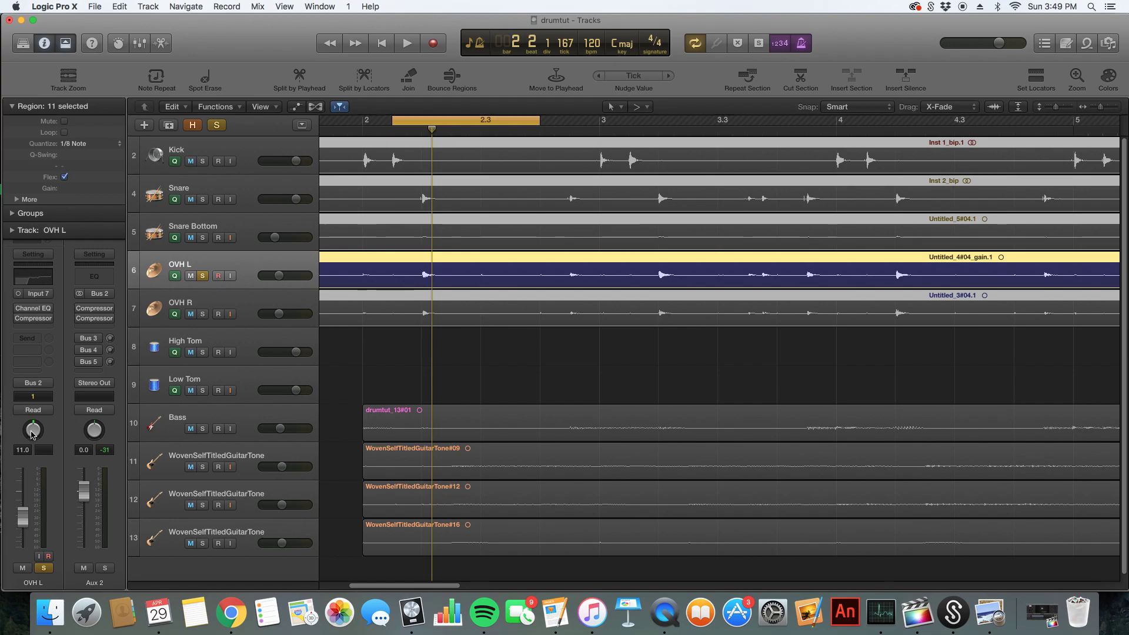
pyautogui.click(226, 303)
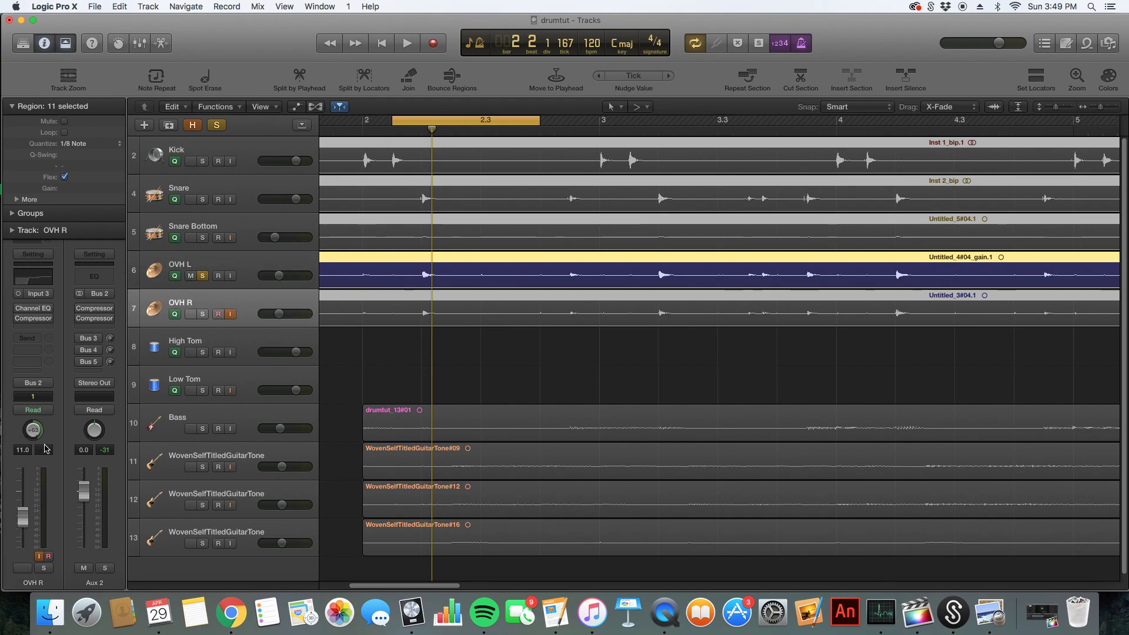
pyautogui.click(206, 263)
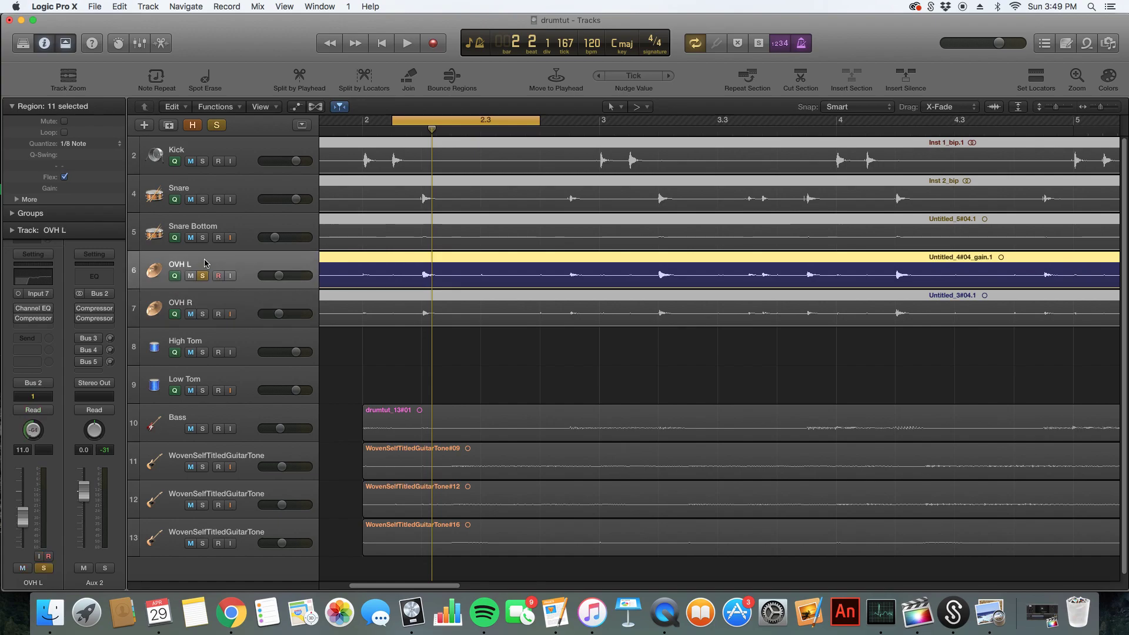
pyautogui.click(36, 312)
pyautogui.click(24, 311)
# Step: Turn off cycle playback and solo OVH R alongside OVH L, with the playhead at bar 1, beat 4
pyautogui.click(389, 134)
pyautogui.click(514, 120)
pyautogui.press('super+Left')
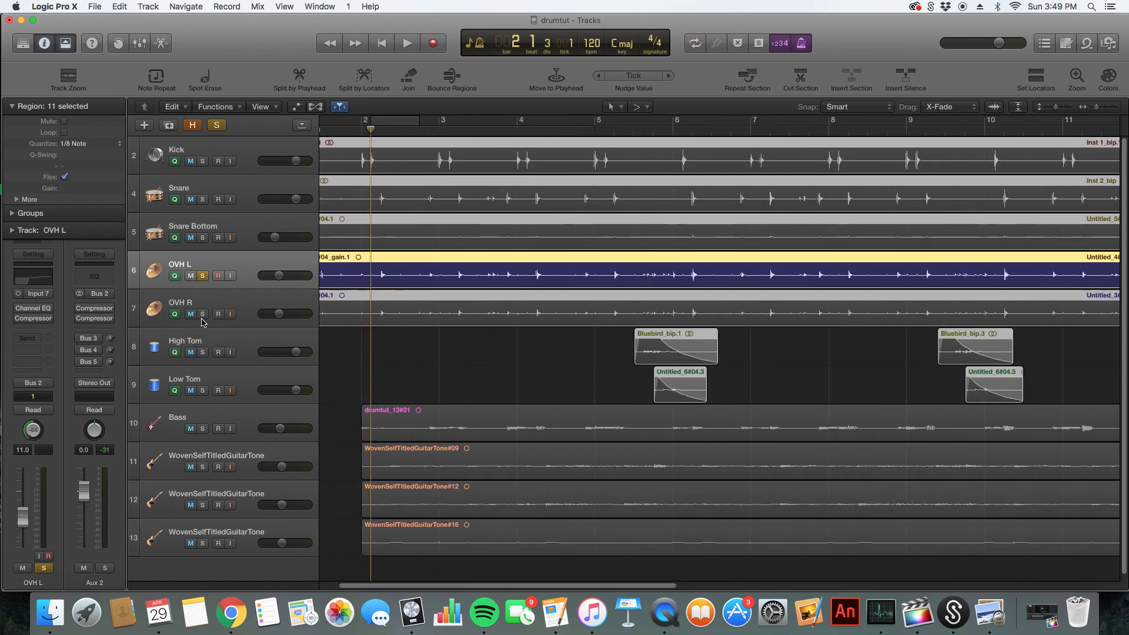
pyautogui.moveTo(400, 585); pyautogui.dragTo(381, 585)
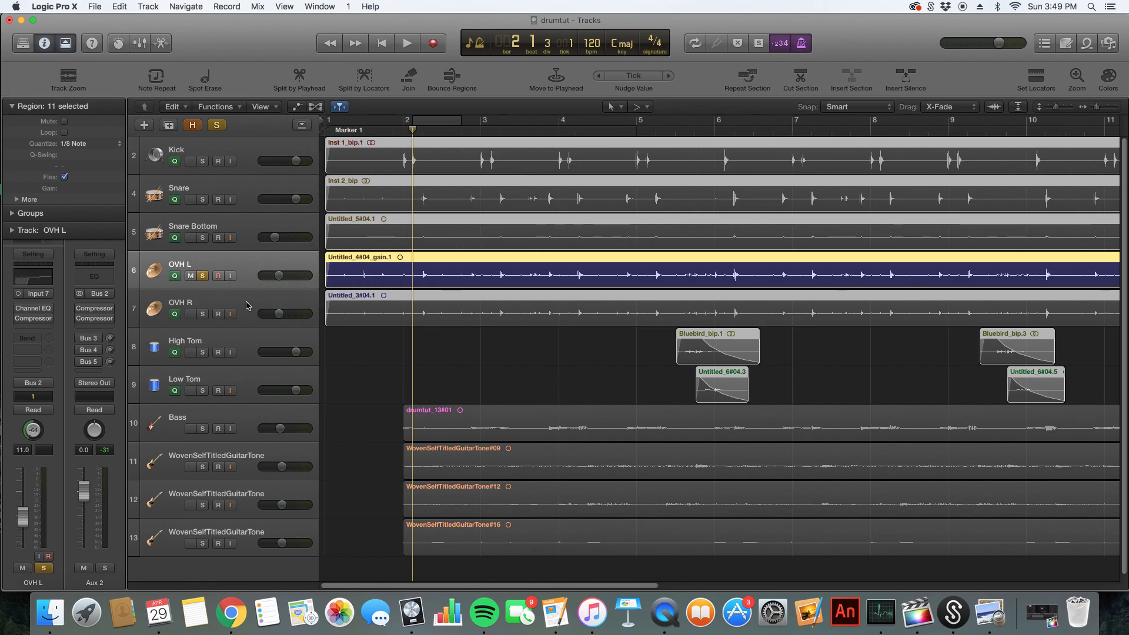
pyautogui.click(204, 316)
pyautogui.click(377, 130)
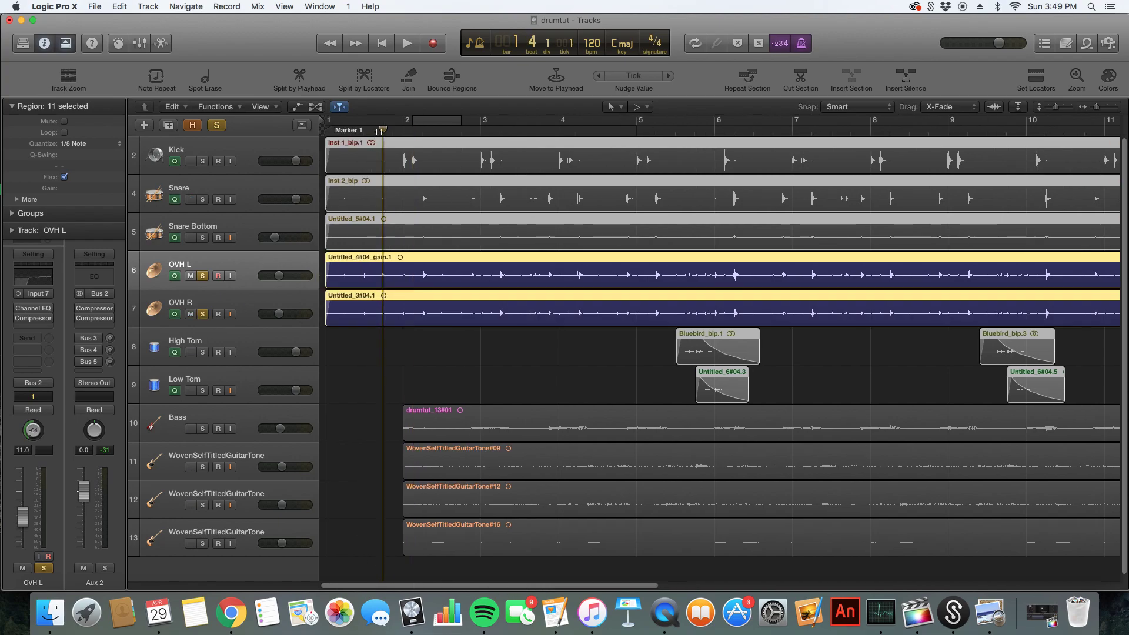
# Step: Show the mixer, switch on both overheads' Channel EQs during playback, and inspect the OVH L curve before closing it
pyautogui.click(140, 43)
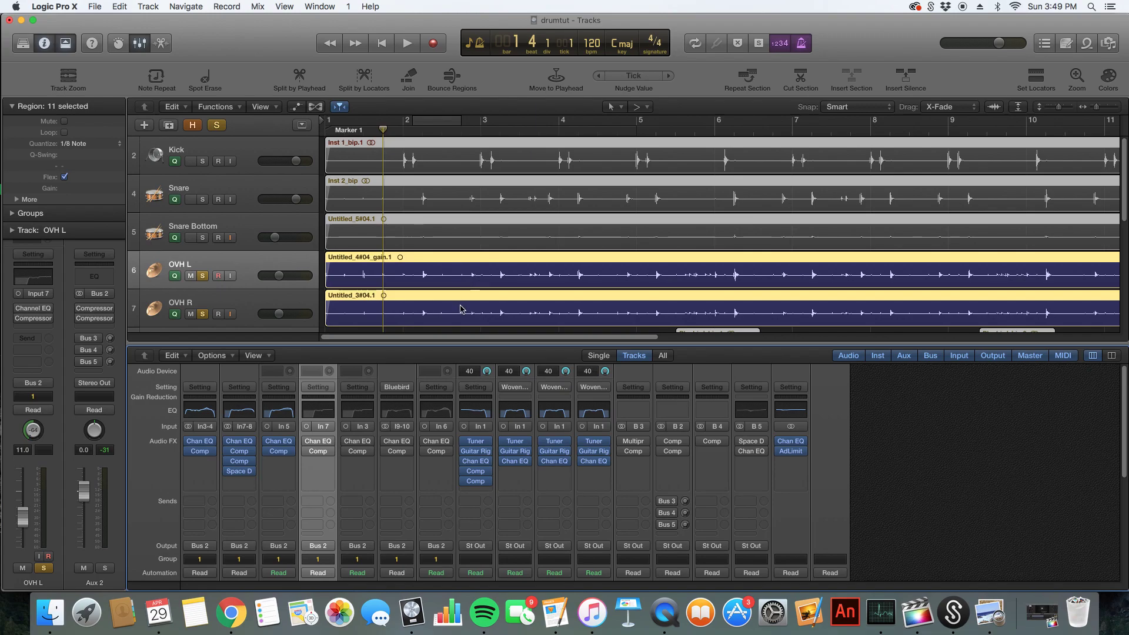
pyautogui.press('space')
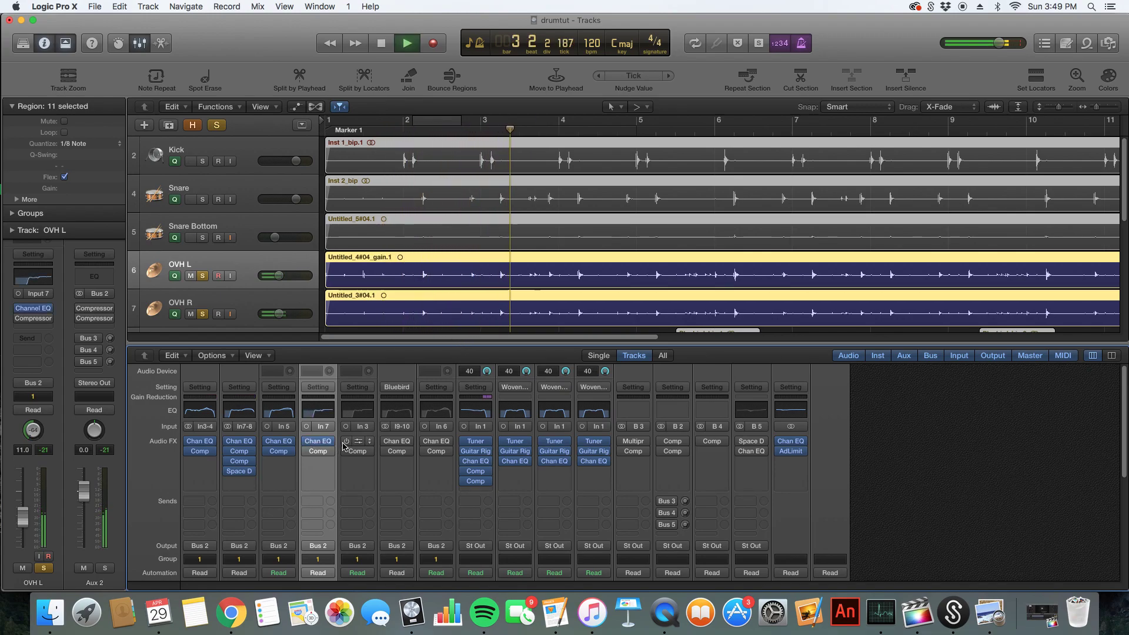
pyautogui.click(314, 442)
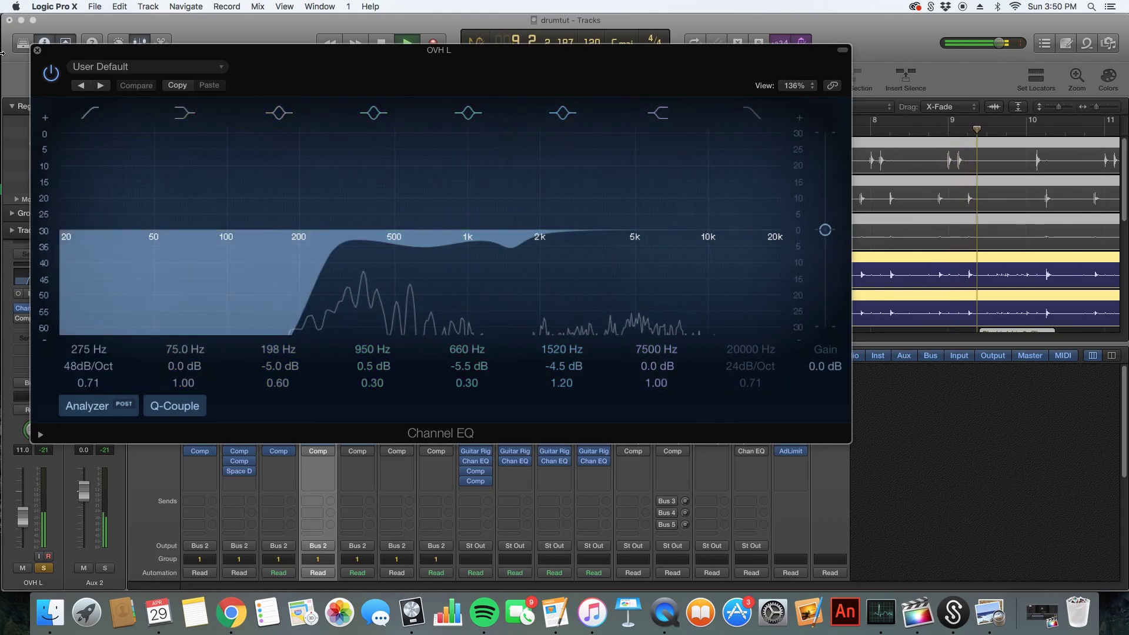
pyautogui.click(37, 51)
# Step: Switch on the OVH L and OVH R Compressors, inspect the OVH L one during playback, and stop playback
pyautogui.click(310, 453)
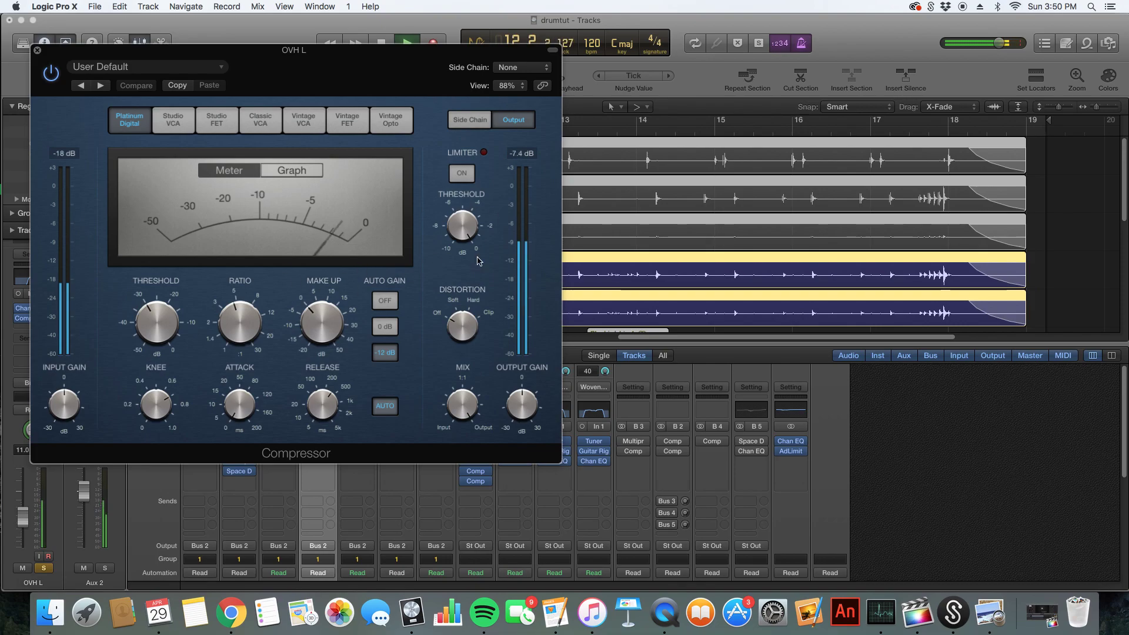
pyautogui.click(38, 51)
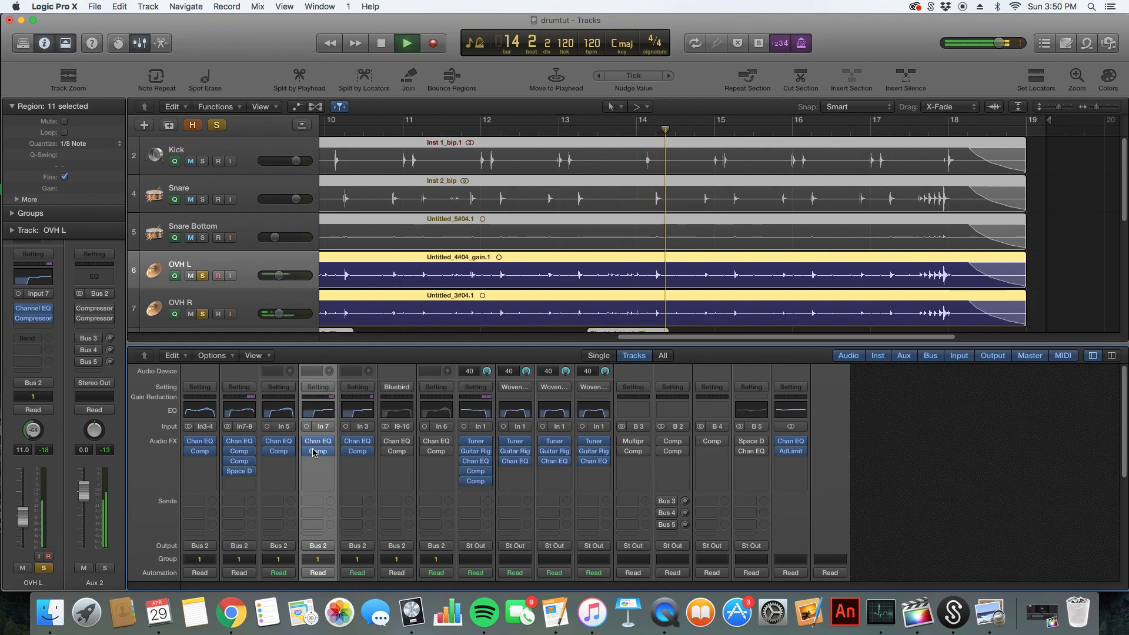
pyautogui.scroll(-3, 276, 210)
pyautogui.press('space')
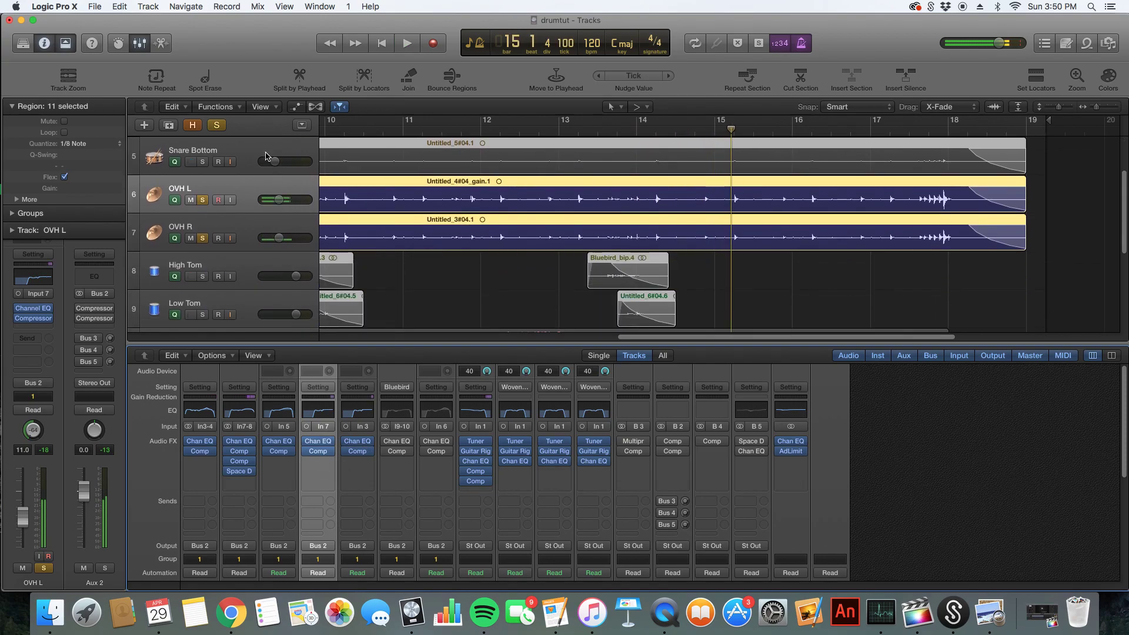
# Step: Clear the overhead solos, deselect the regions and hide the mixer
pyautogui.click(218, 125)
pyautogui.click(466, 292)
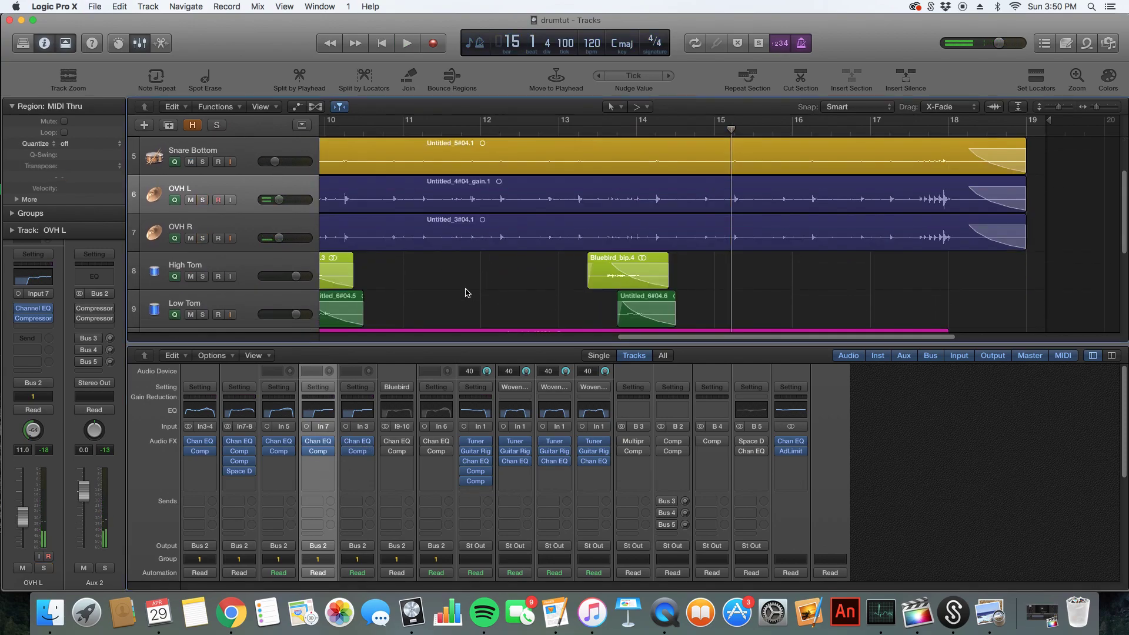
pyautogui.moveTo(1097, 113); pyautogui.dragTo(1092, 113)
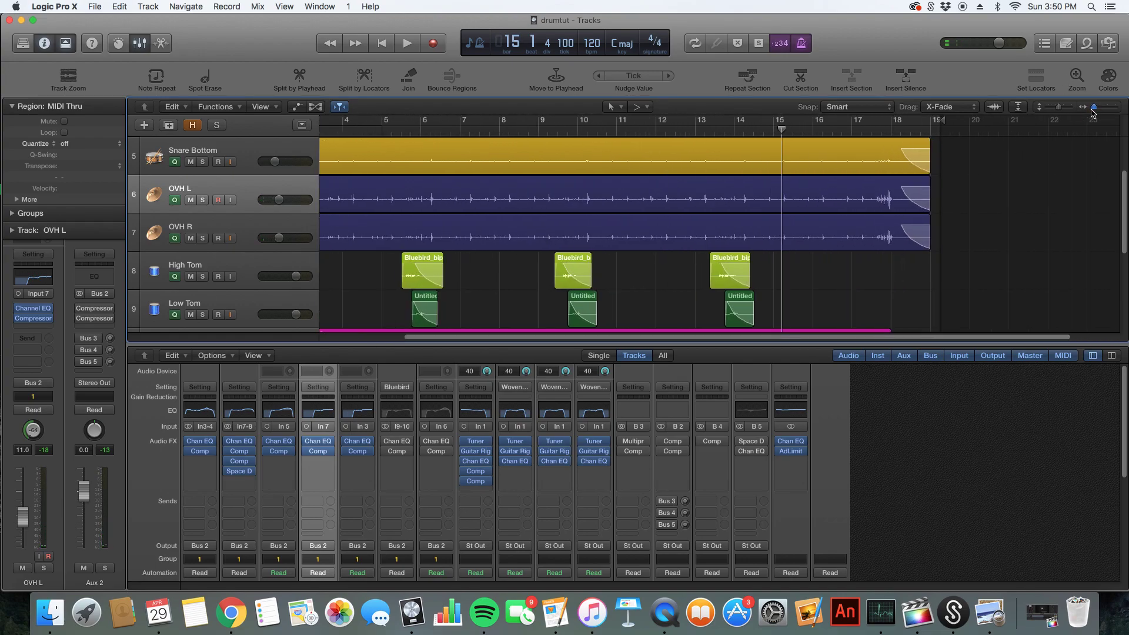
pyautogui.scroll(2, 504, 289)
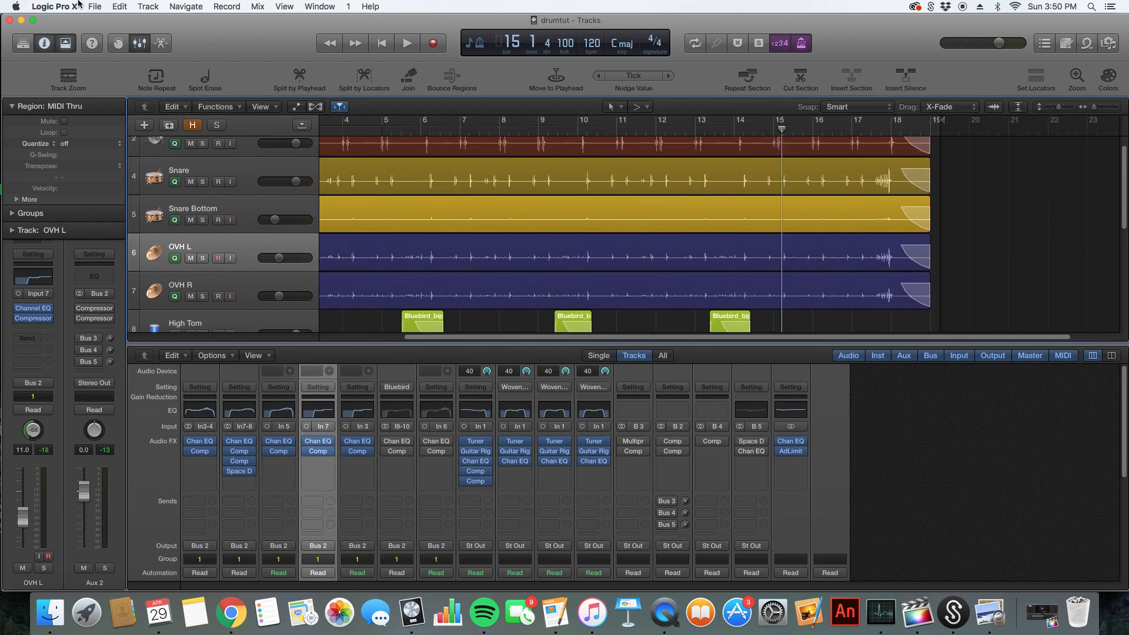
pyautogui.click(137, 43)
# Step: Switch on the Channel EQ and Compressor on both the High Tom and Low Tom tracks
pyautogui.click(279, 328)
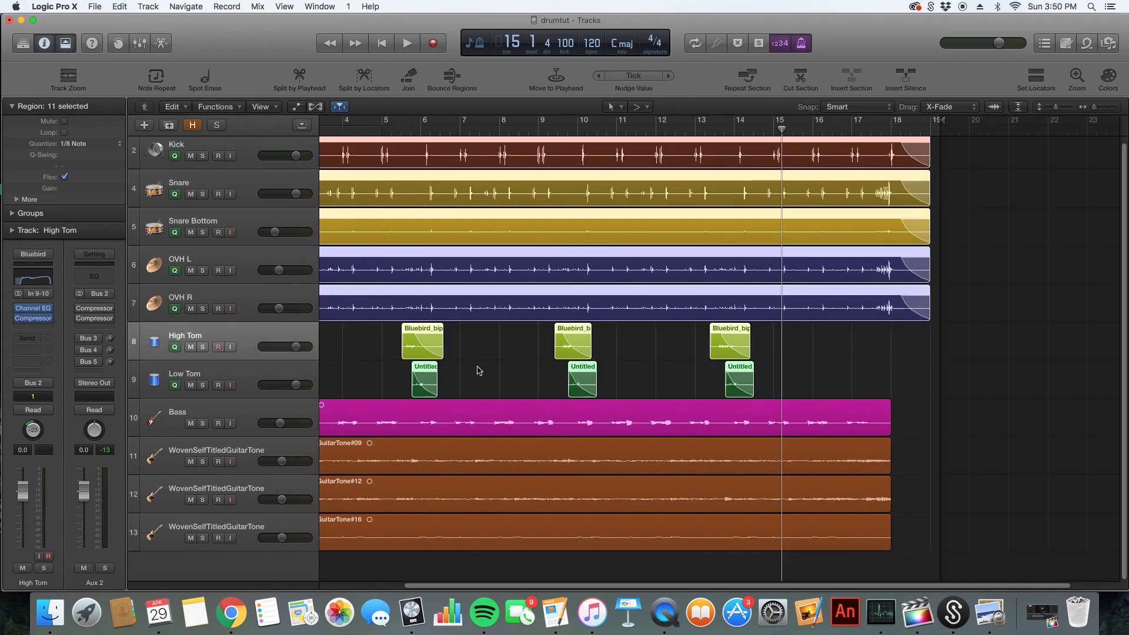
pyautogui.click(256, 377)
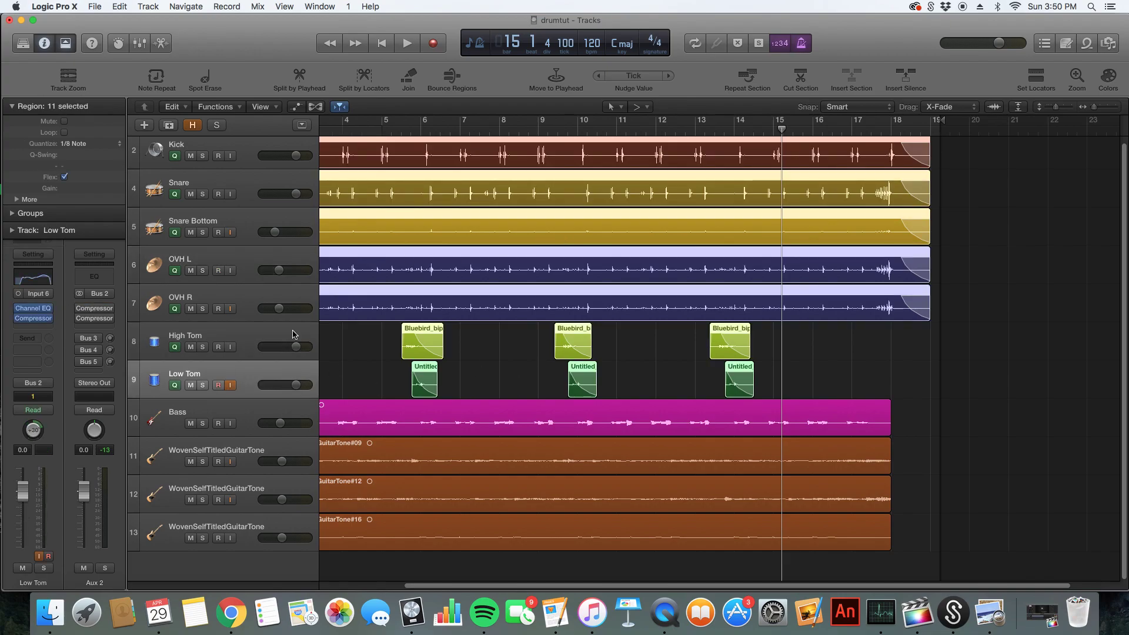
pyautogui.click(542, 361)
# Step: Select the Kick track and choose Bus 2 (Aux 2) as its output
pyautogui.moveTo(1094, 109); pyautogui.dragTo(1090, 110)
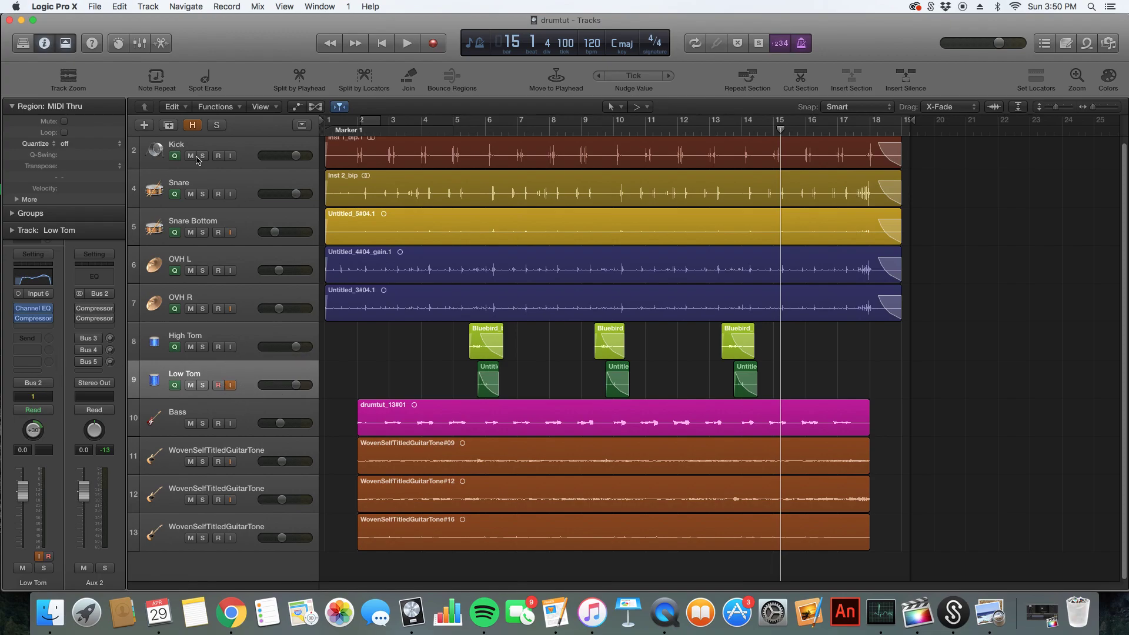
pyautogui.scroll(1, 200, 154)
pyautogui.click(252, 462)
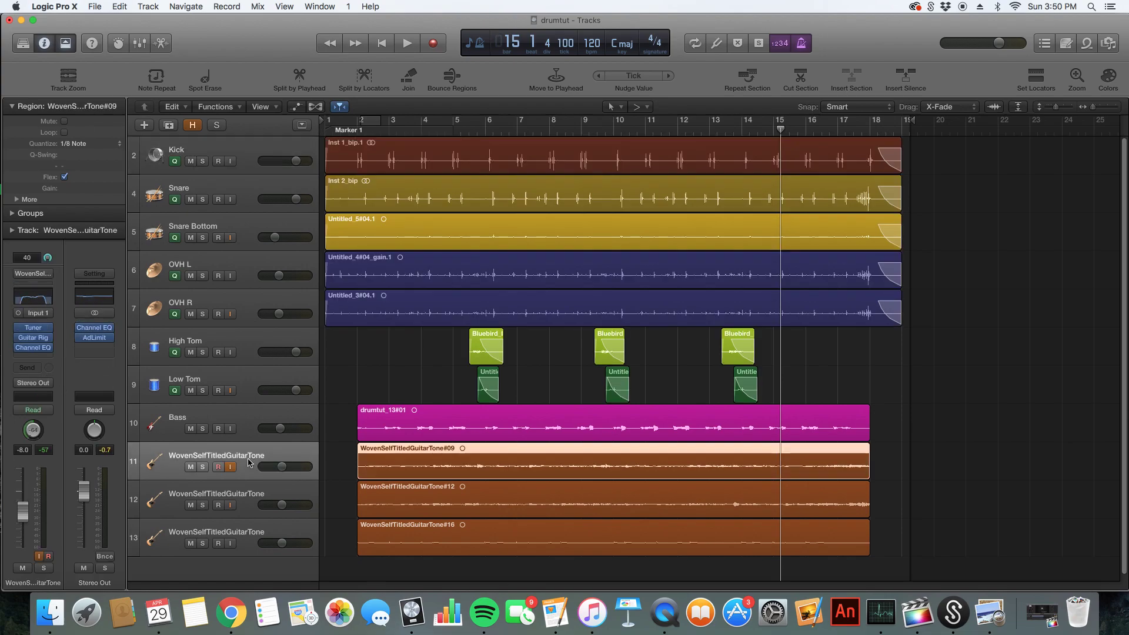
pyautogui.click(211, 151)
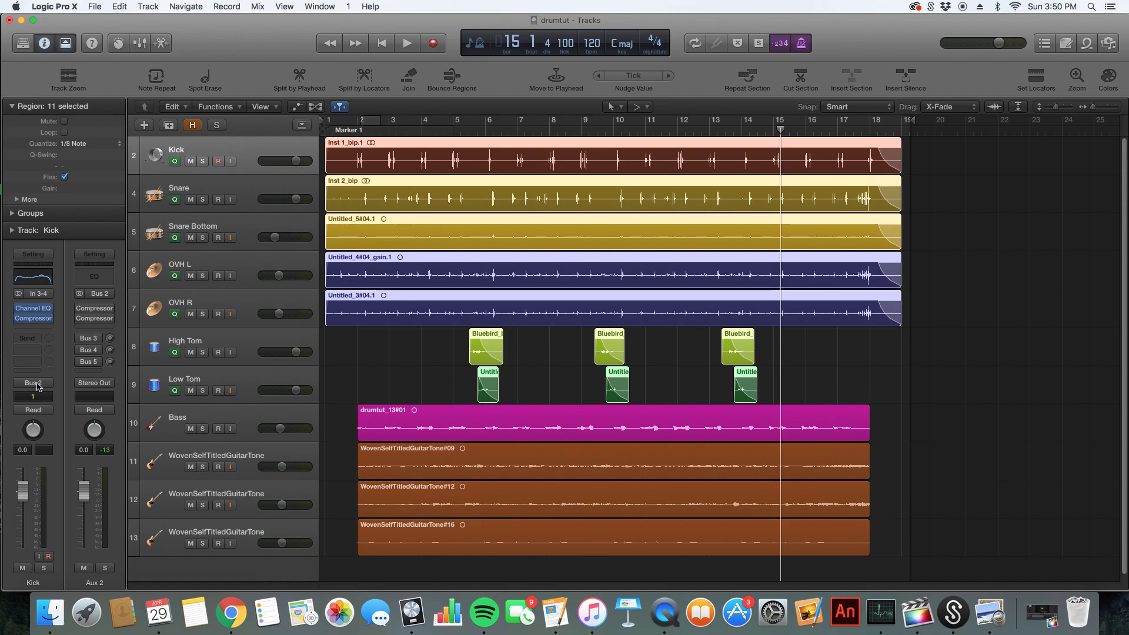
pyautogui.click(34, 382)
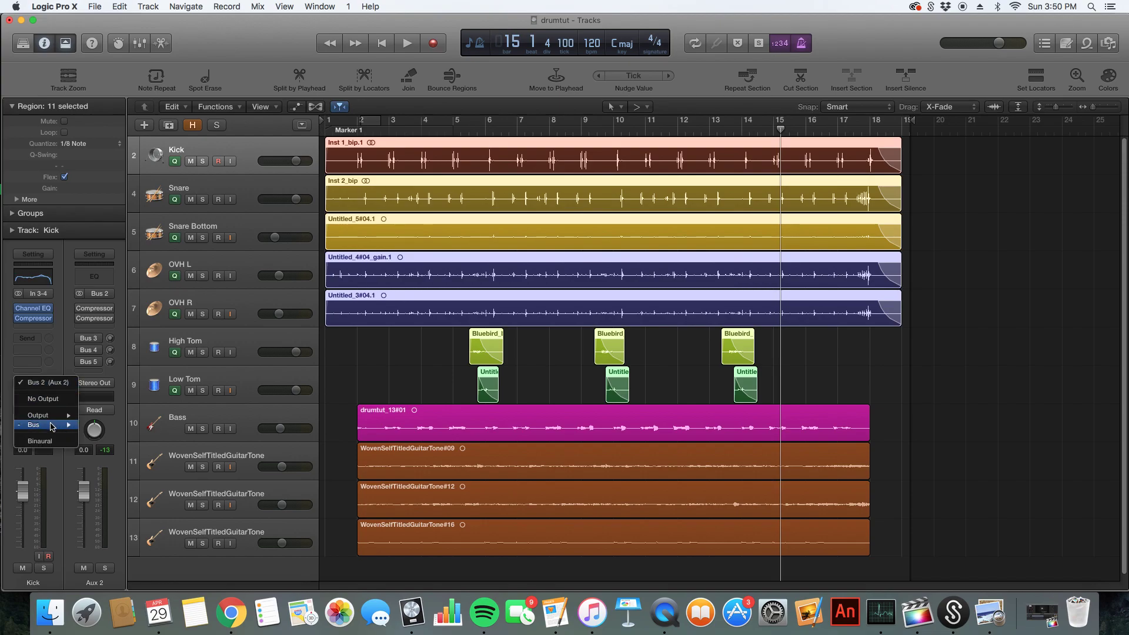
pyautogui.moveTo(49, 424)
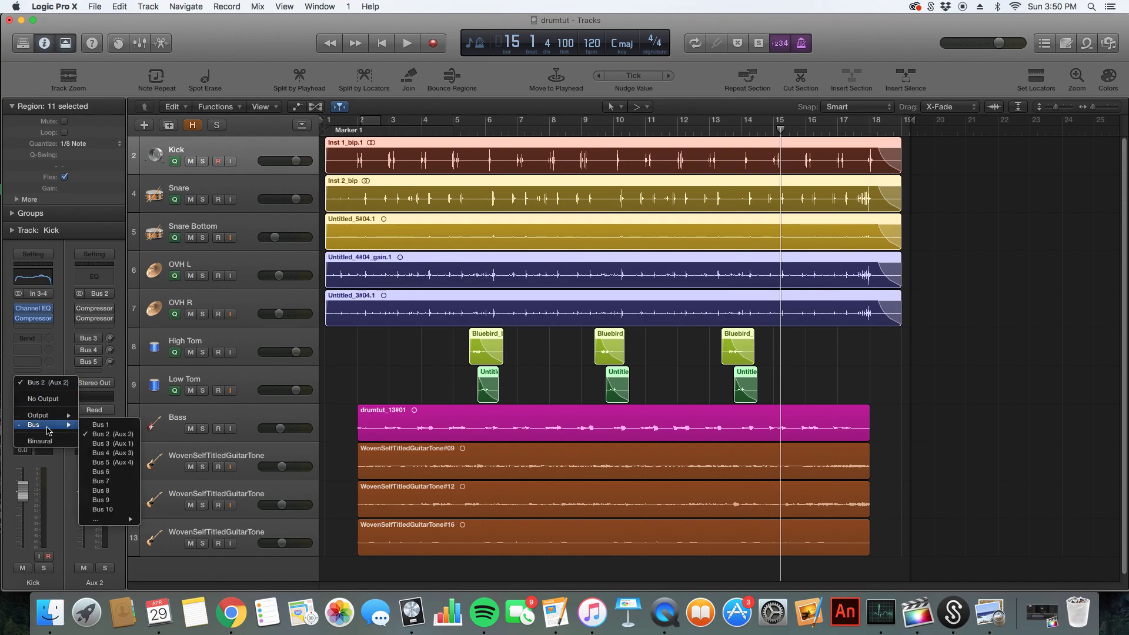
pyautogui.click(113, 435)
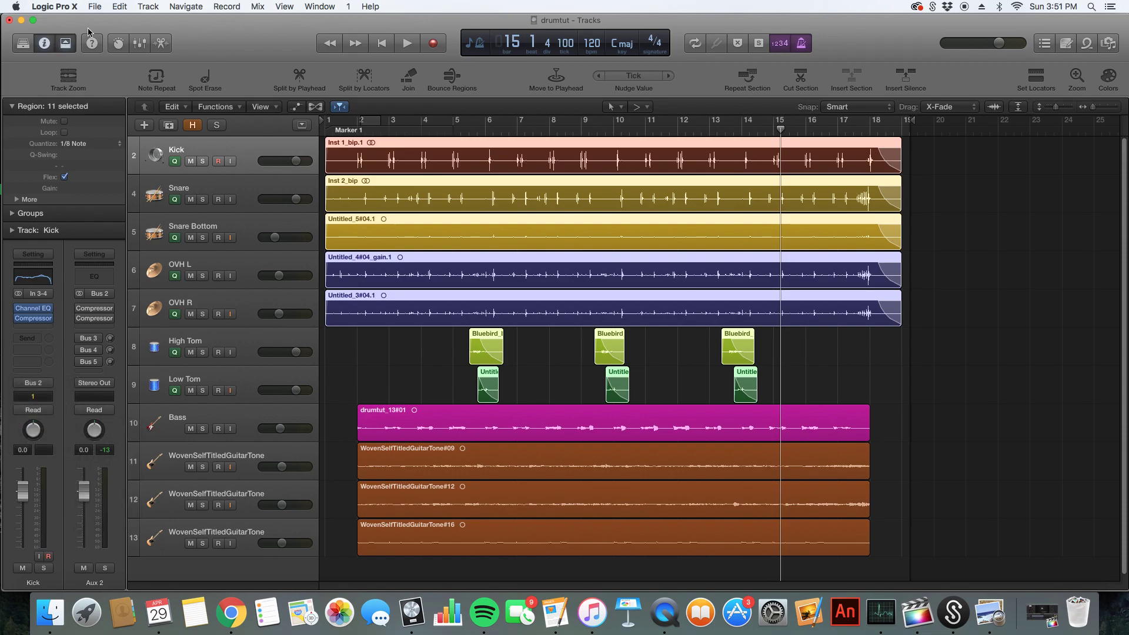
# Step: Show the mixer and select the Aux 2 channel strip to examine its Compressors and bus sends
pyautogui.click(140, 44)
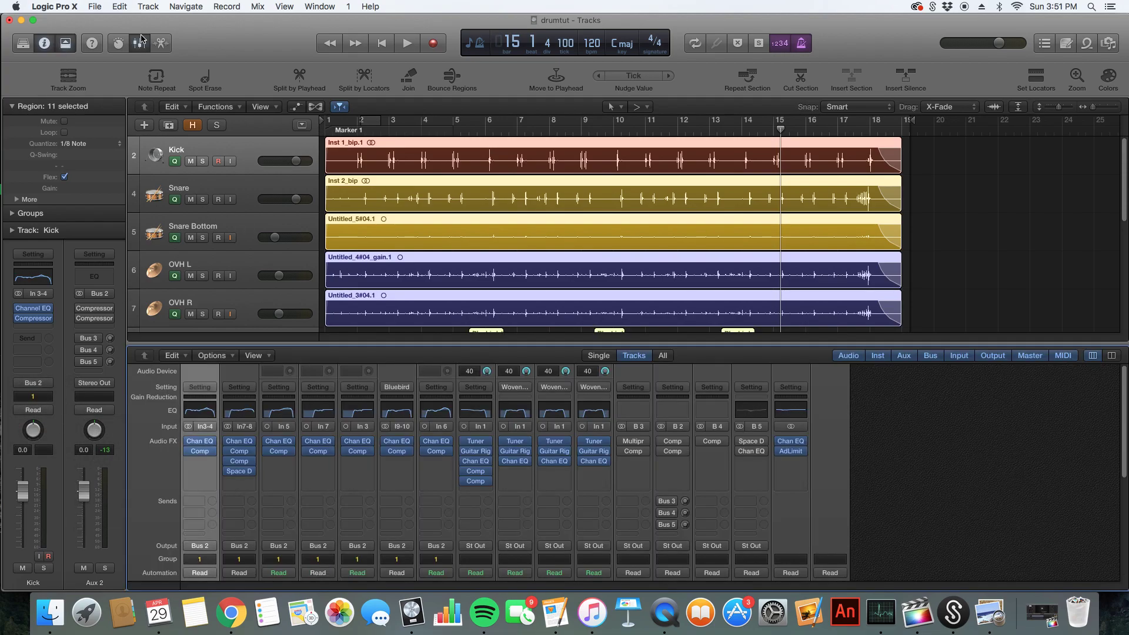
pyautogui.click(93, 6)
pyautogui.click(117, 94)
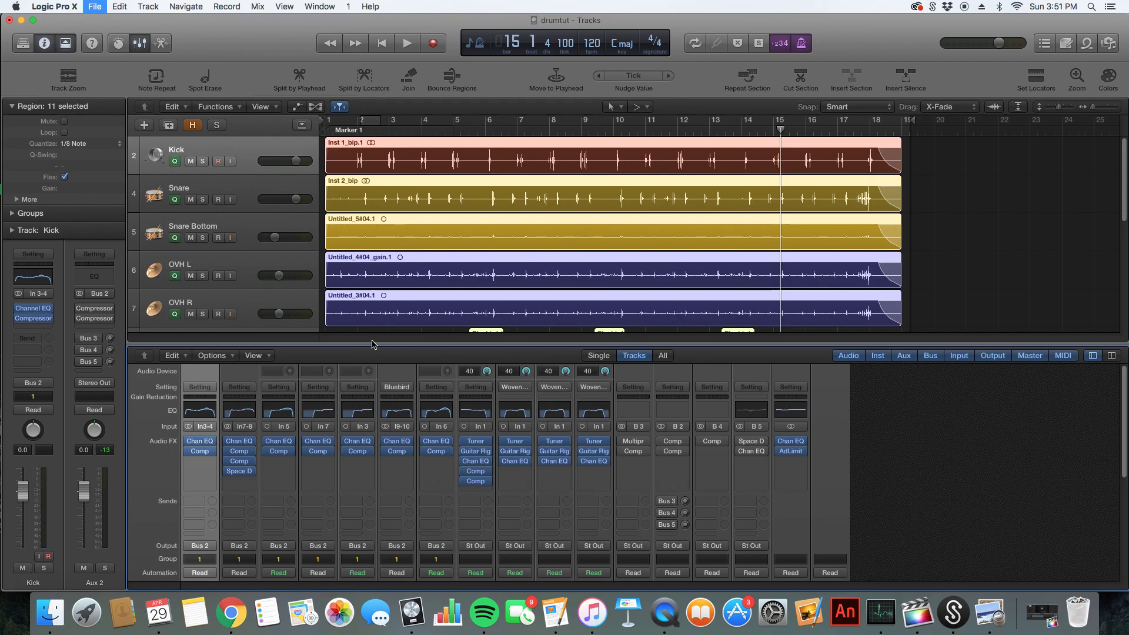
pyautogui.scroll(-6, 647, 526)
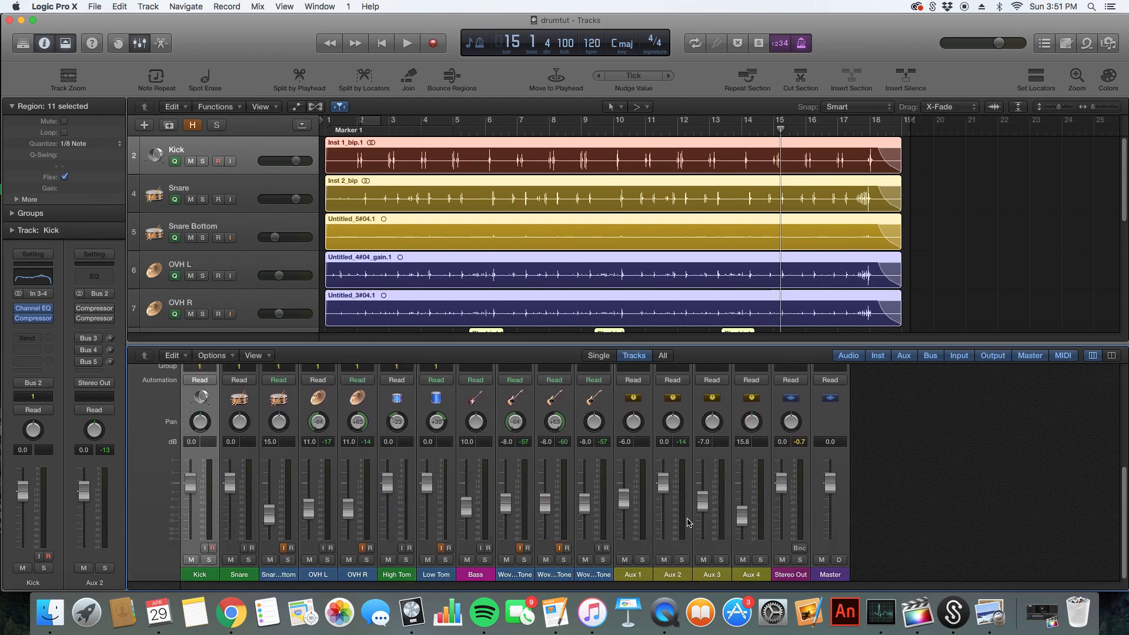
pyautogui.click(679, 579)
pyautogui.scroll(6, 680, 541)
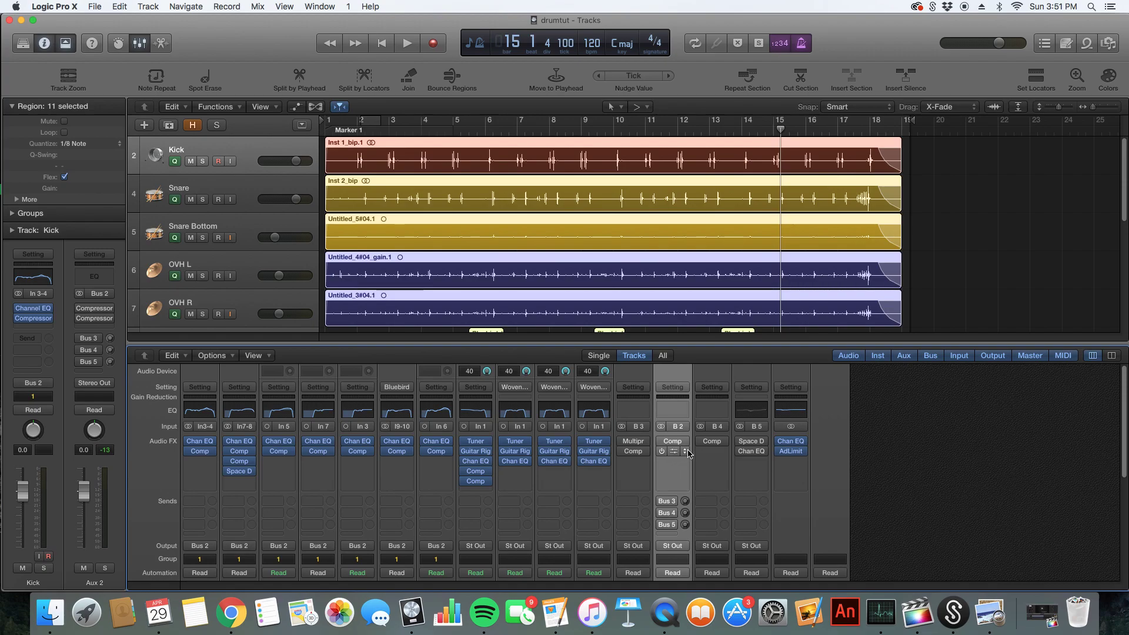
# Step: Check the output routing of Snare, Snare Bottom and OVH L in turn, and return to the Kick track
pyautogui.click(197, 183)
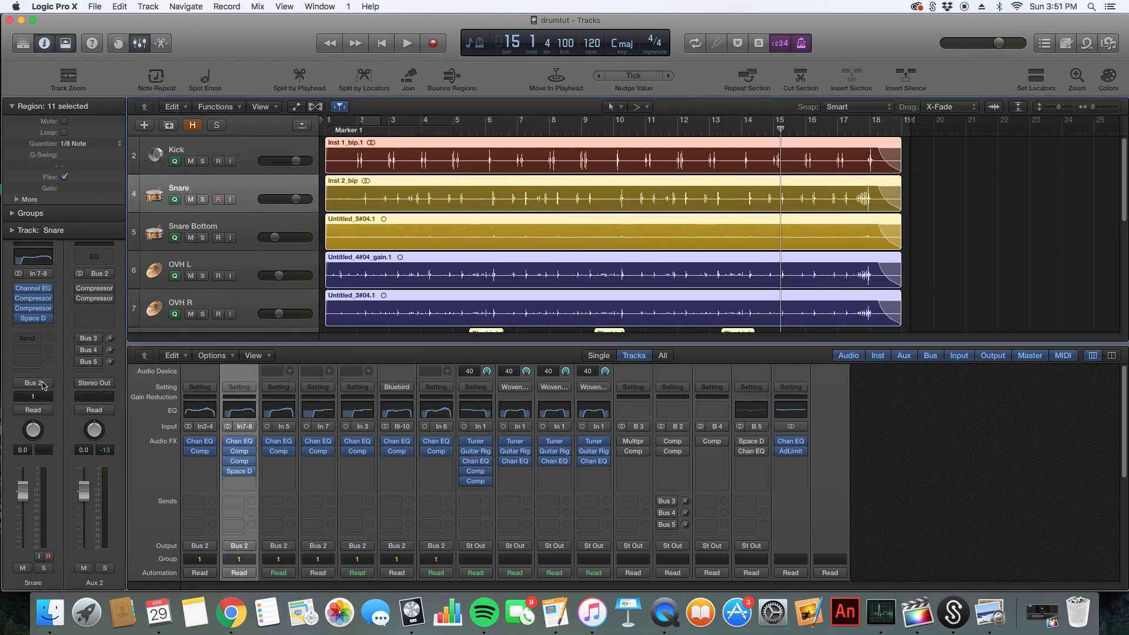
pyautogui.press('Down')
pyautogui.press('Down')
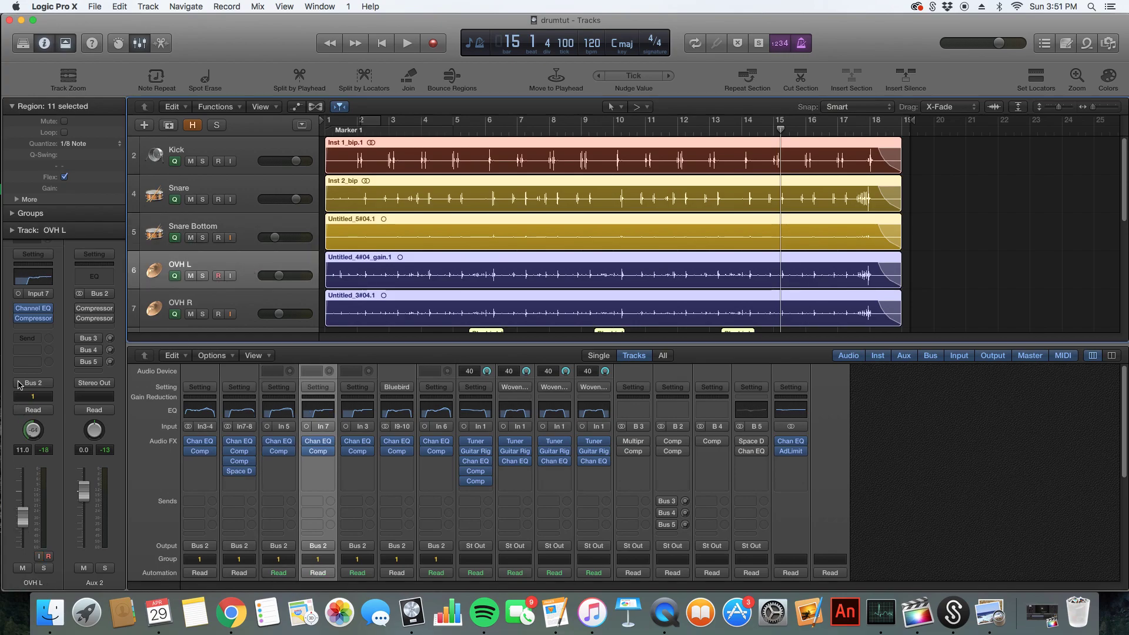
pyautogui.click(210, 151)
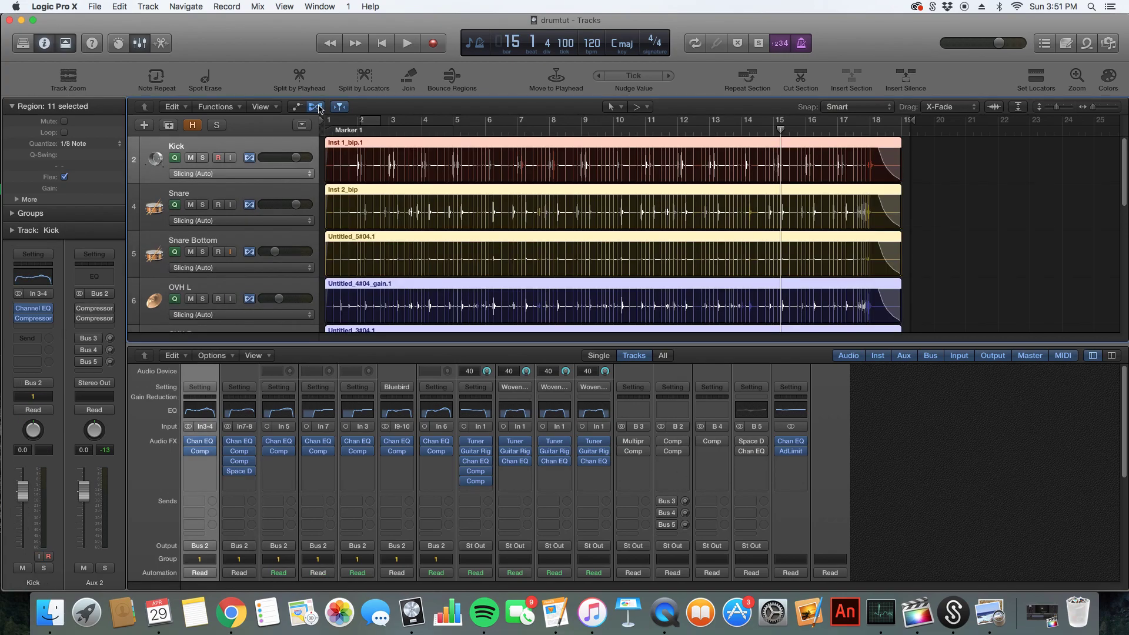
pyautogui.scroll(-5, 682, 507)
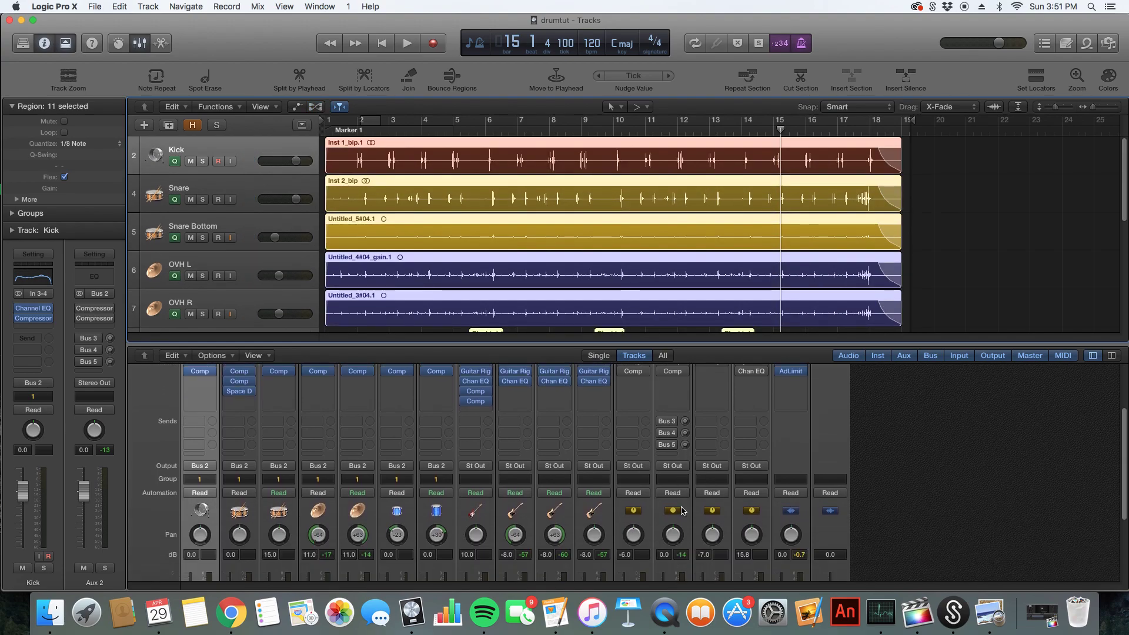
# Step: Switch on and open the first Compressor on Aux 2, and play the drums from bar 1
pyautogui.scroll(5, 679, 456)
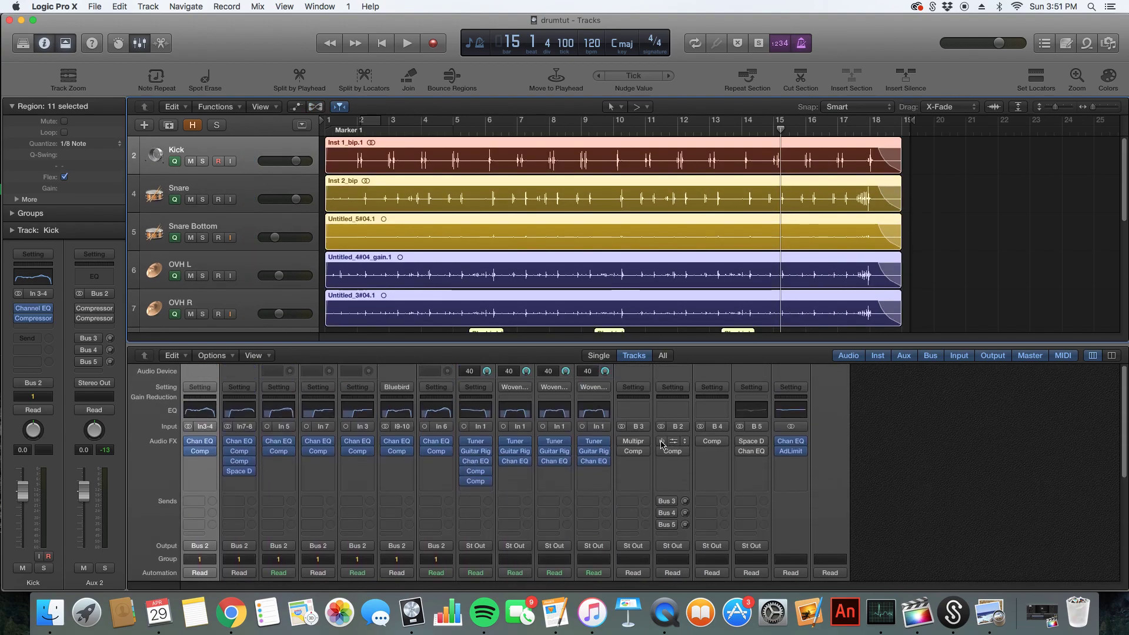
pyautogui.click(672, 441)
pyautogui.moveTo(391, 79); pyautogui.dragTo(773, 257)
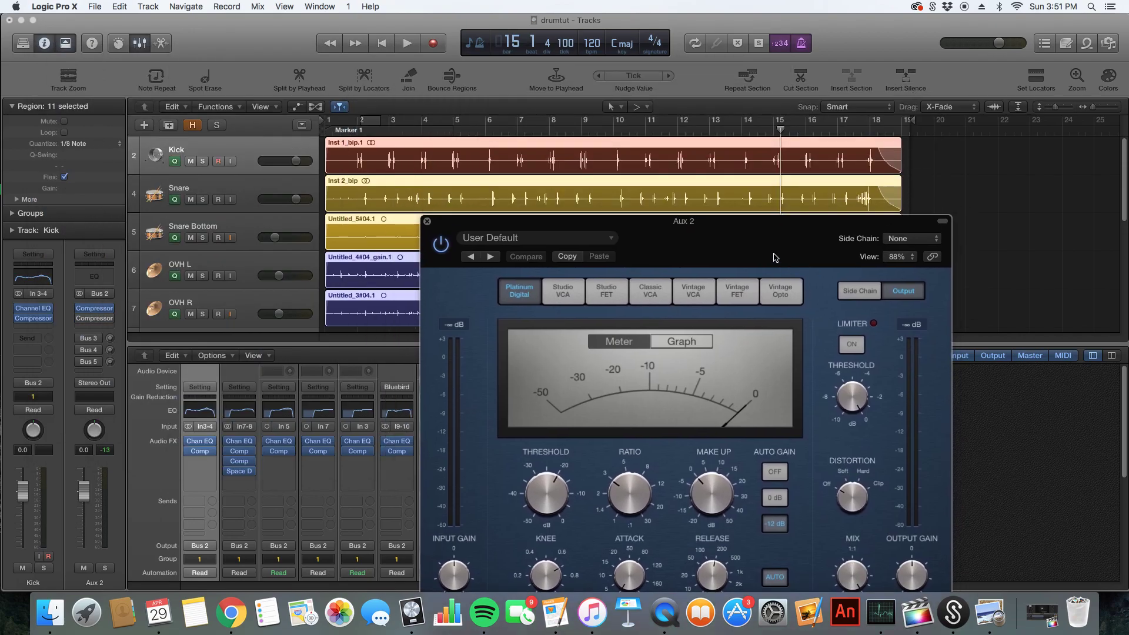
pyautogui.click(341, 130)
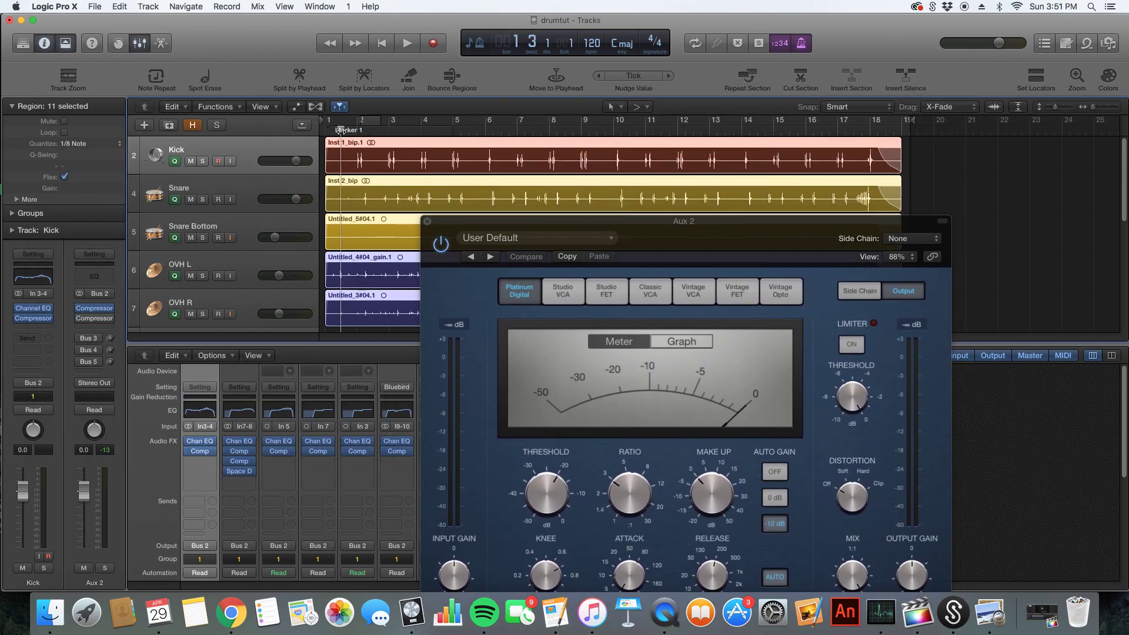
pyautogui.press('space')
# Step: Examine the threshold and make-up settings of Aux 2's first Compressor while the drums play, and close its window
pyautogui.moveTo(672, 244); pyautogui.dragTo(680, 151)
pyautogui.scroll(-8, 186, 297)
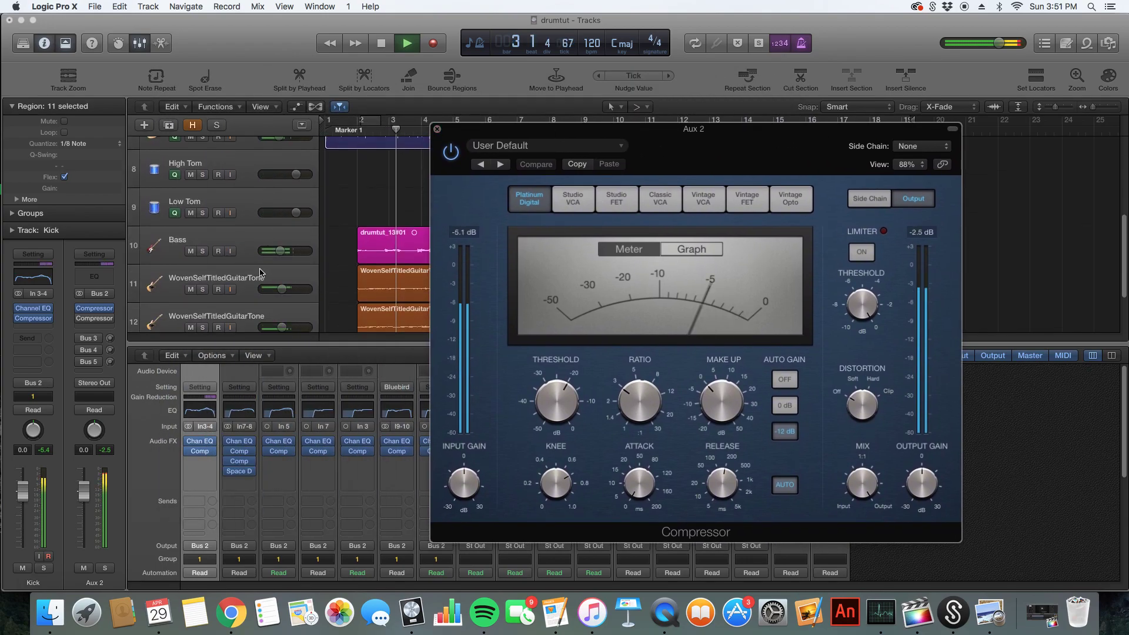
pyautogui.scroll(6, 194, 264)
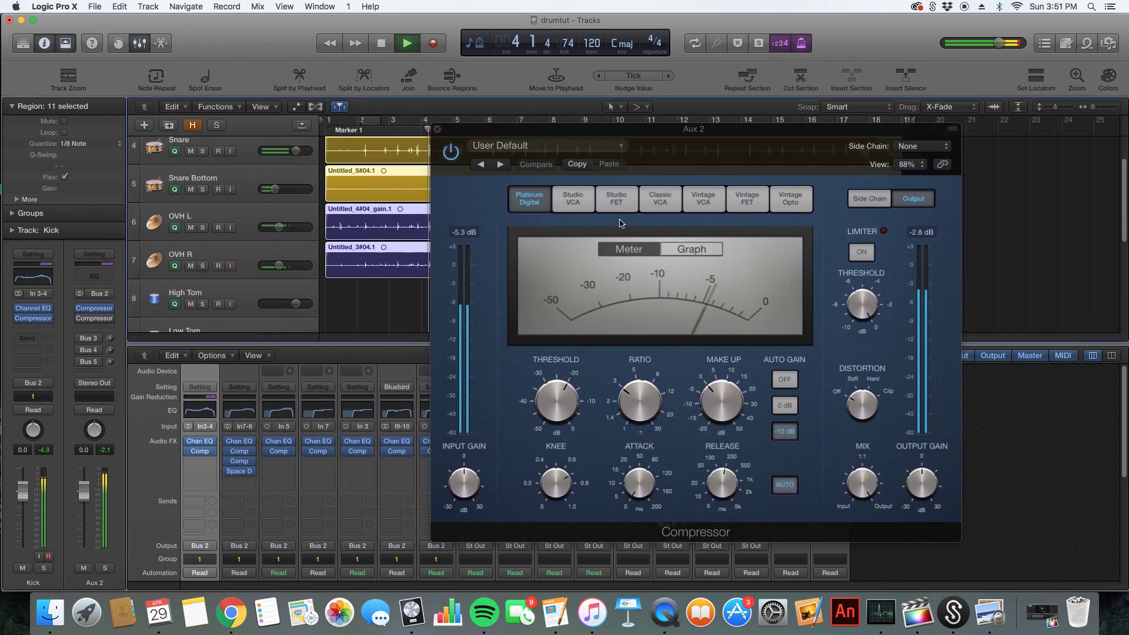
pyautogui.scroll(1, 635, 188)
pyautogui.moveTo(785, 153); pyautogui.dragTo(532, 102)
pyautogui.moveTo(455, 346)
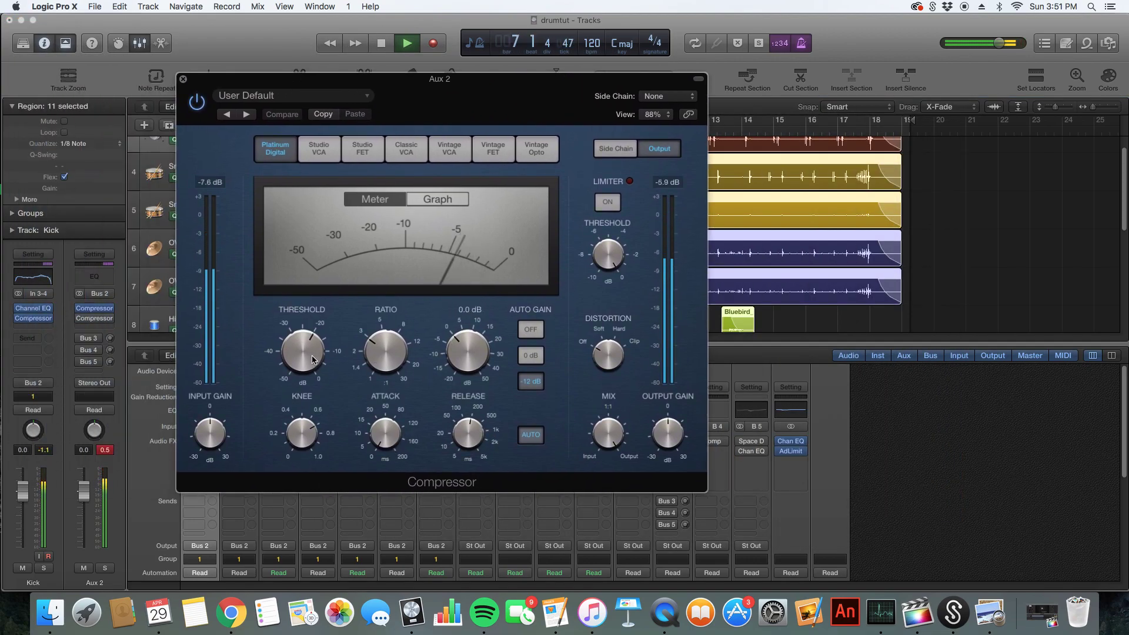
pyautogui.click(183, 79)
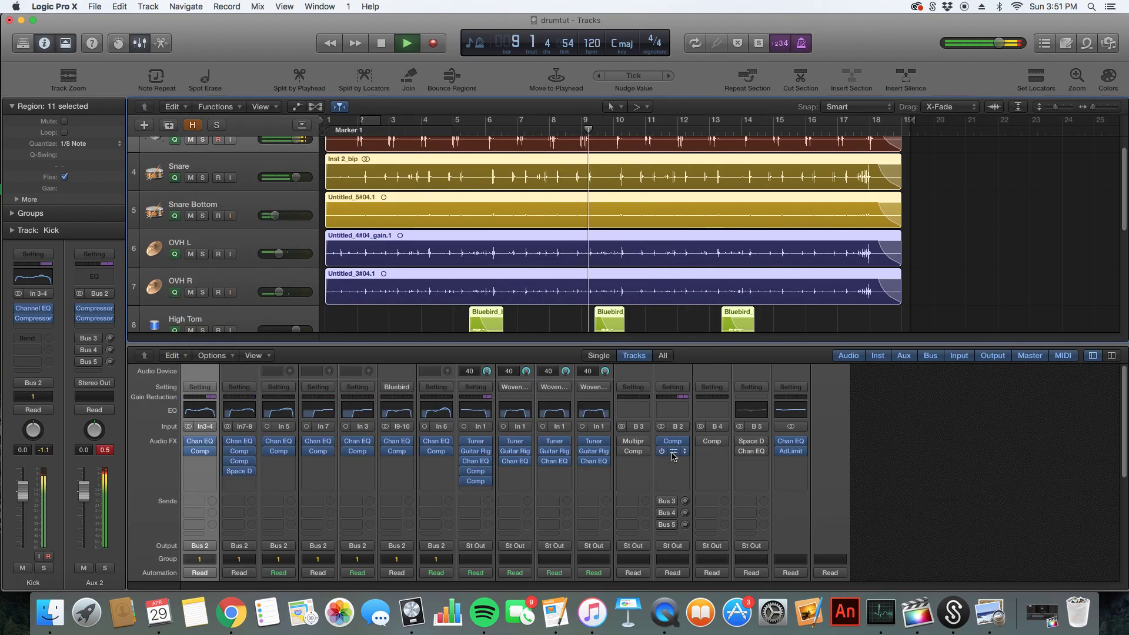
# Step: Switch on the second Compressor on Aux 2, review its settings during playback, and stop playback
pyautogui.click(670, 452)
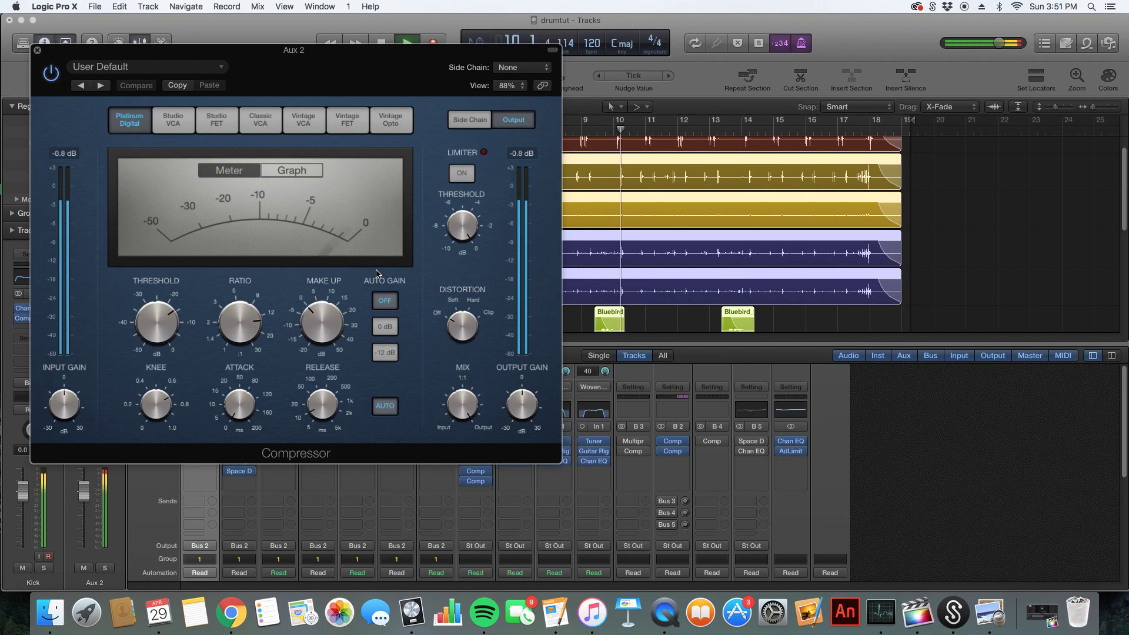
pyautogui.click(37, 50)
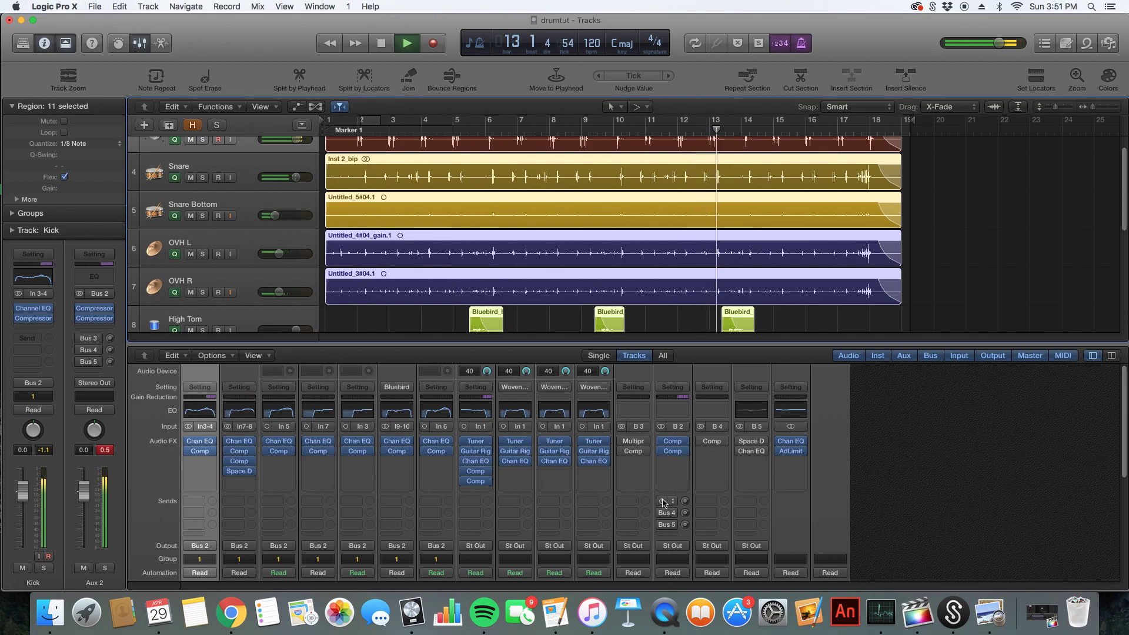
pyautogui.press('space')
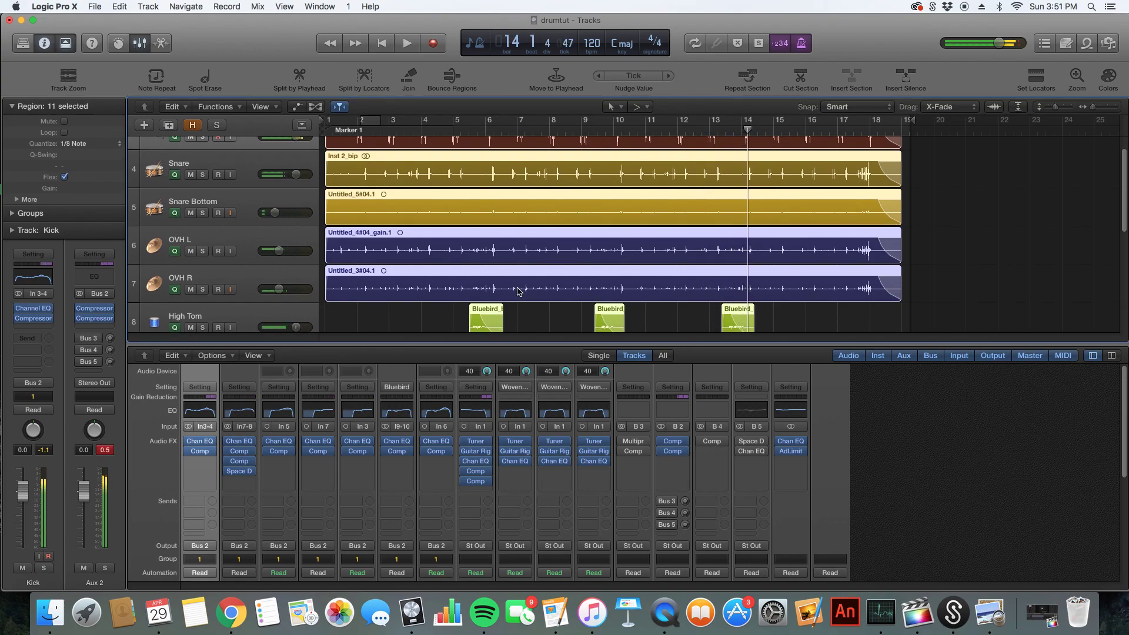
# Step: Switch on Aux 2's sends to Bus 3, Bus 4 and Bus 5, and check the send options on Aux 1
pyautogui.scroll(-2, 597, 316)
pyautogui.scroll(-5, 633, 393)
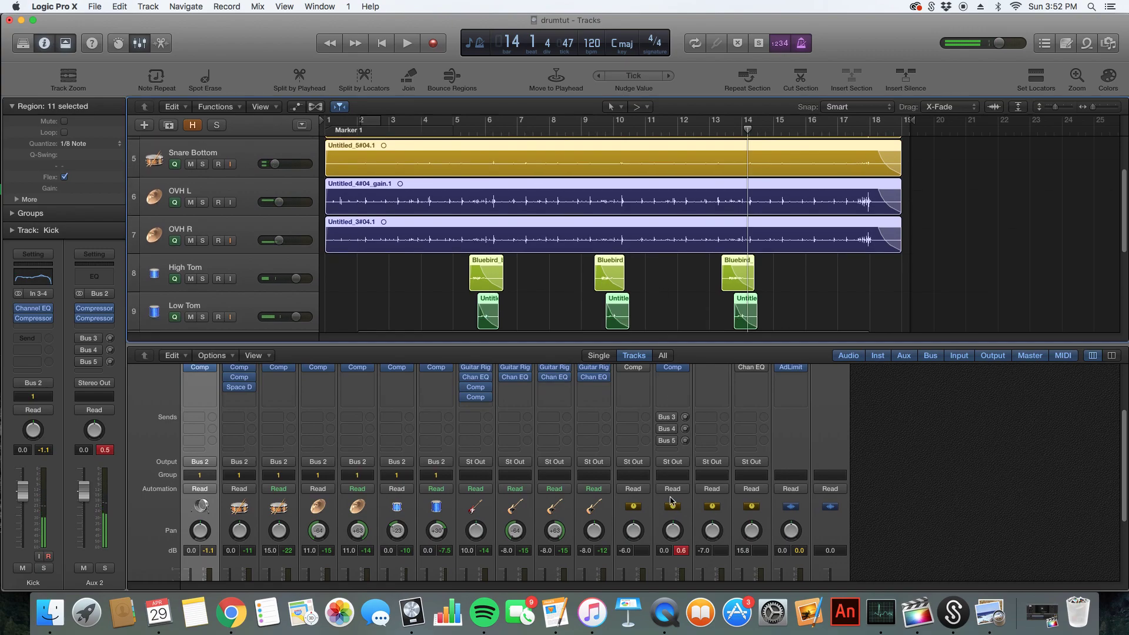
pyautogui.scroll(4, 700, 421)
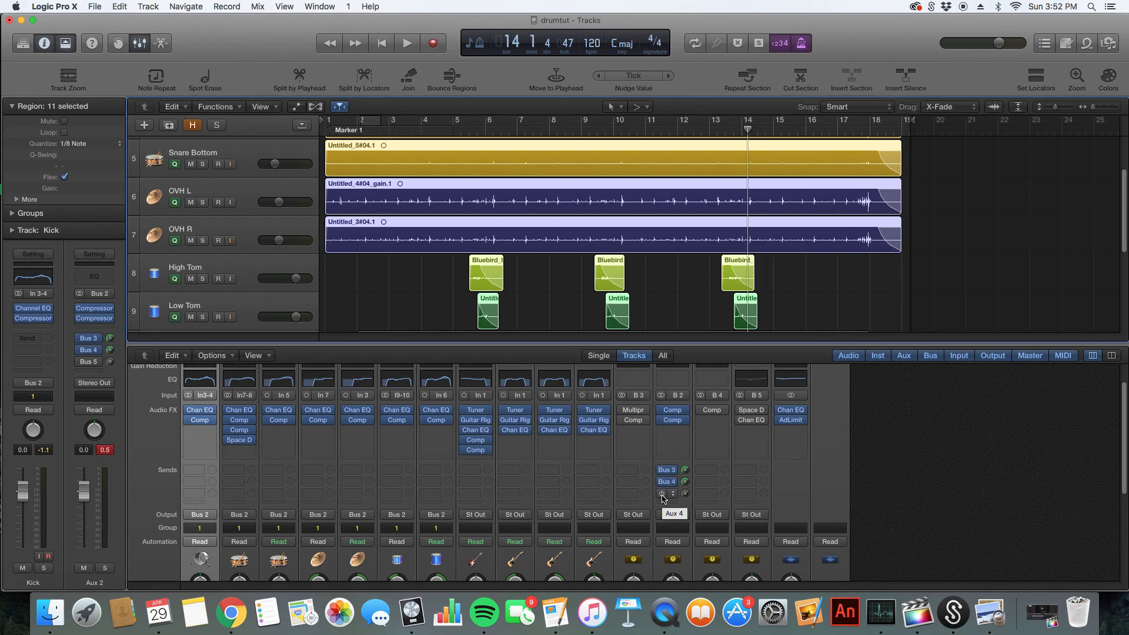
pyautogui.click(629, 470)
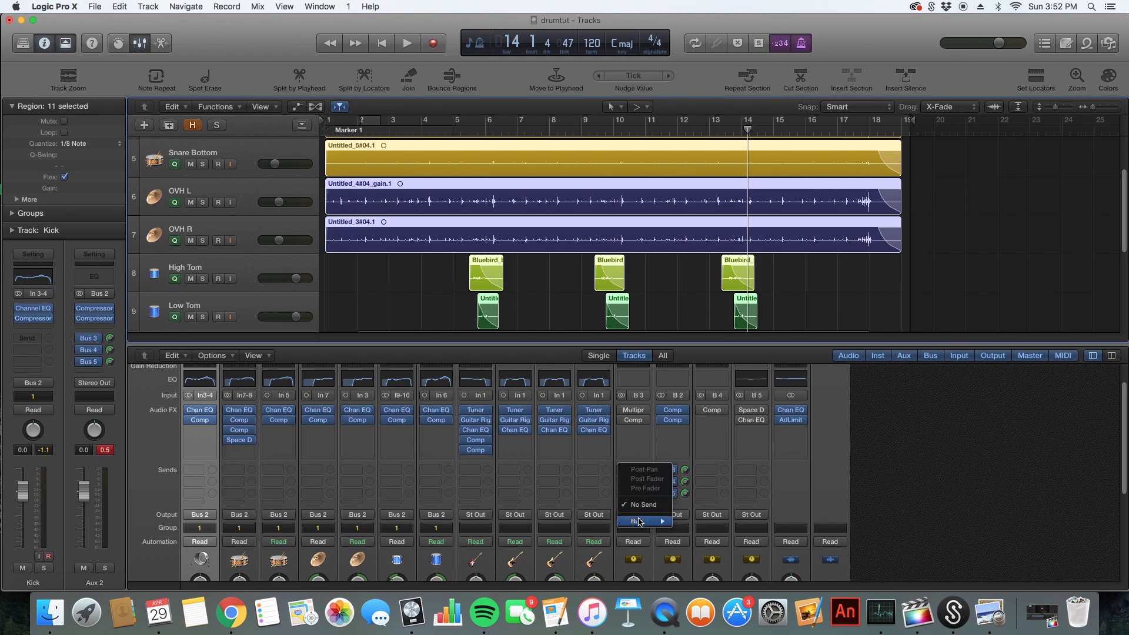
pyautogui.click(664, 406)
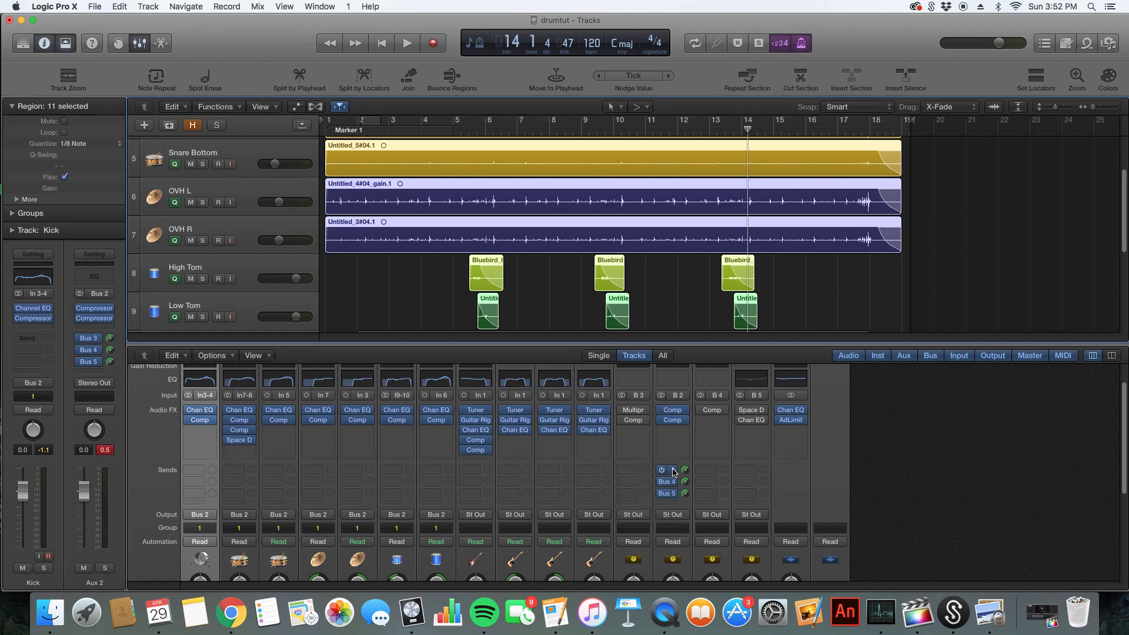
# Step: Check the Bus 3 send's options on Aux 2 and examine the faders and inputs of the four Aux channel strips
pyautogui.click(673, 471)
pyautogui.moveTo(689, 538)
pyautogui.click(764, 450)
pyautogui.scroll(-5, 660, 441)
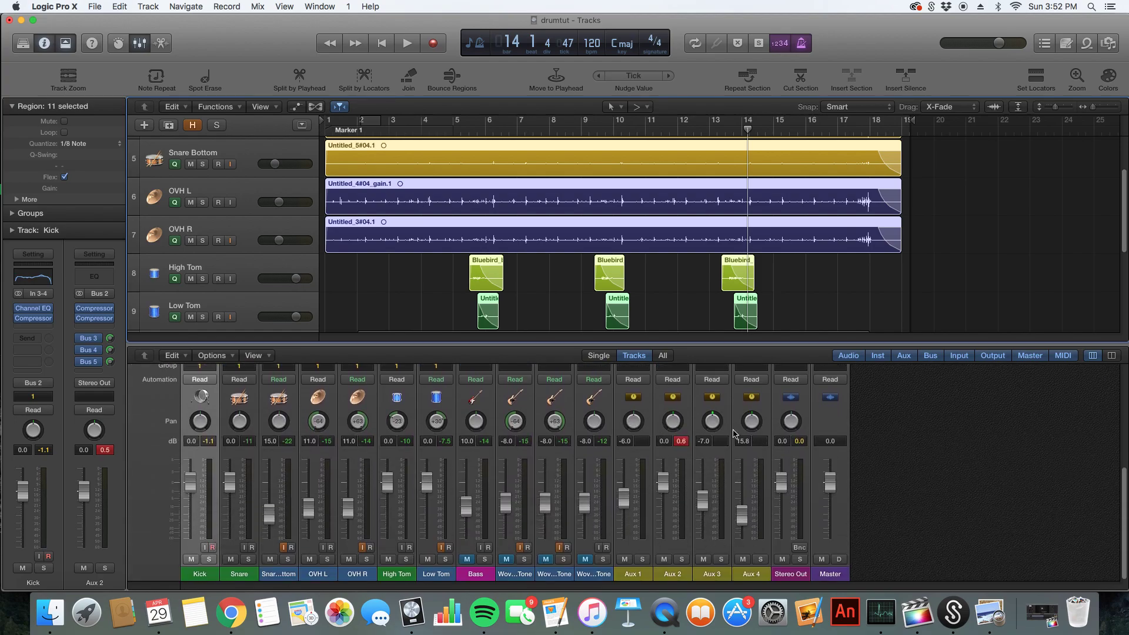
pyautogui.scroll(5, 718, 423)
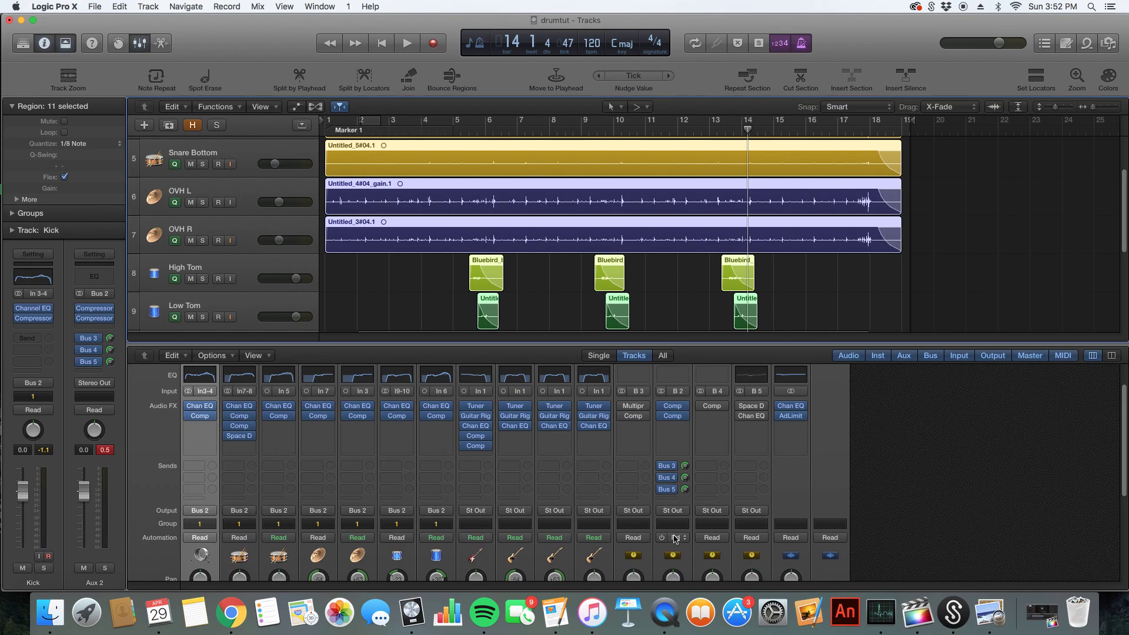
pyautogui.scroll(-5, 675, 540)
pyautogui.scroll(5, 631, 418)
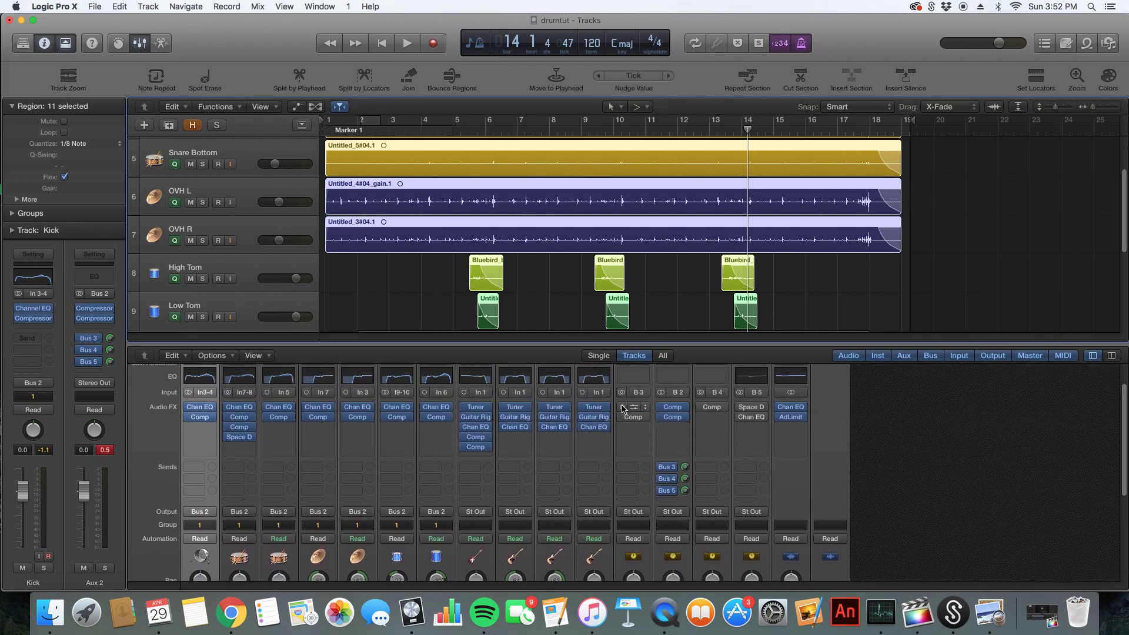
# Step: Switch on the Aux 1 Multipressor with the Hi-Fi Drums preset, and review the Dynamics plug-ins and its other presets
pyautogui.click(647, 408)
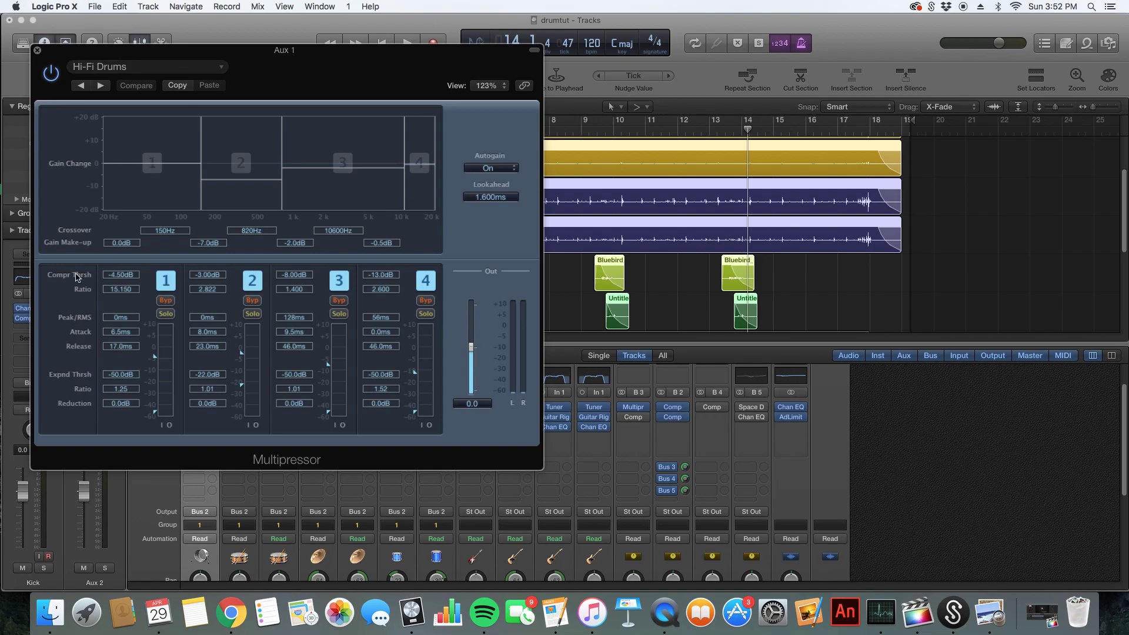
pyautogui.click(646, 407)
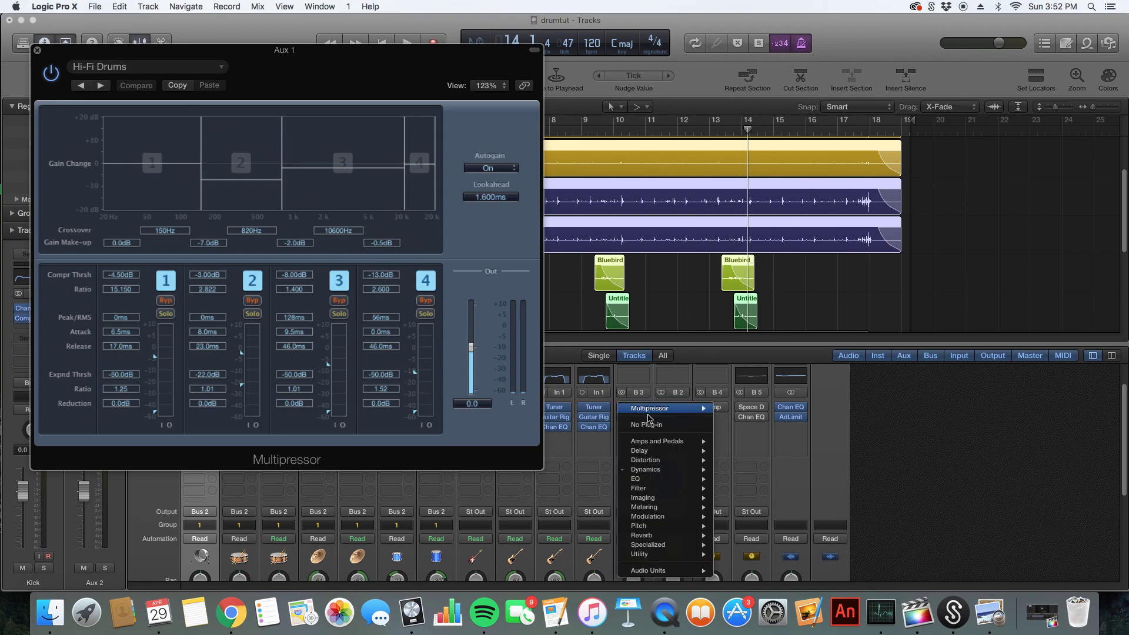
pyautogui.moveTo(655, 470)
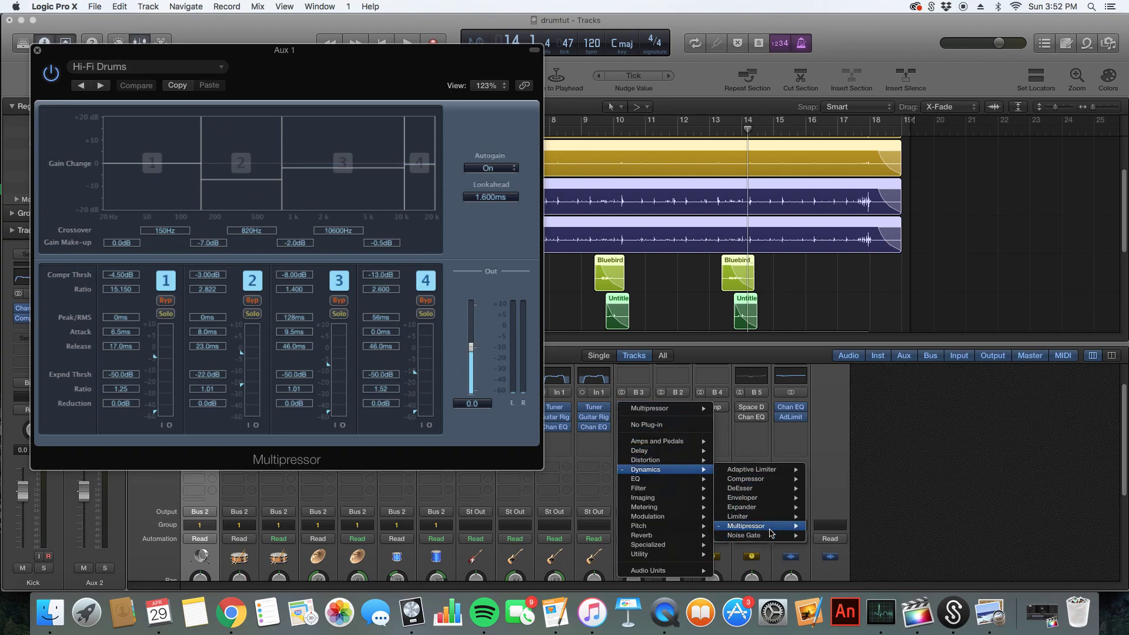
pyautogui.click(726, 366)
pyautogui.click(140, 66)
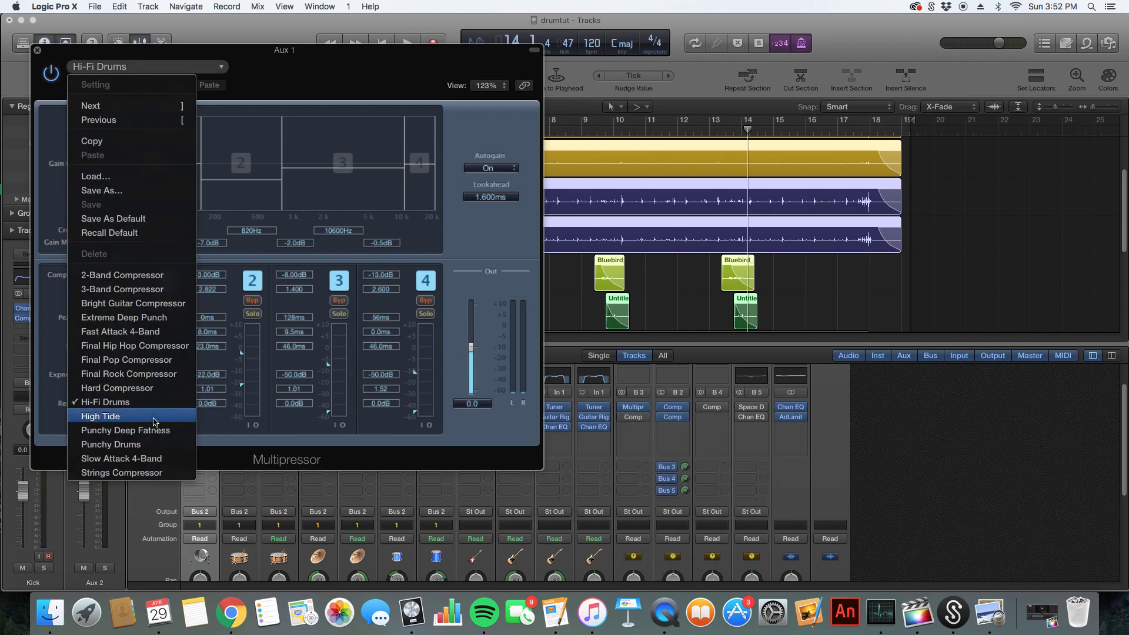
pyautogui.click(52, 111)
pyautogui.click(36, 53)
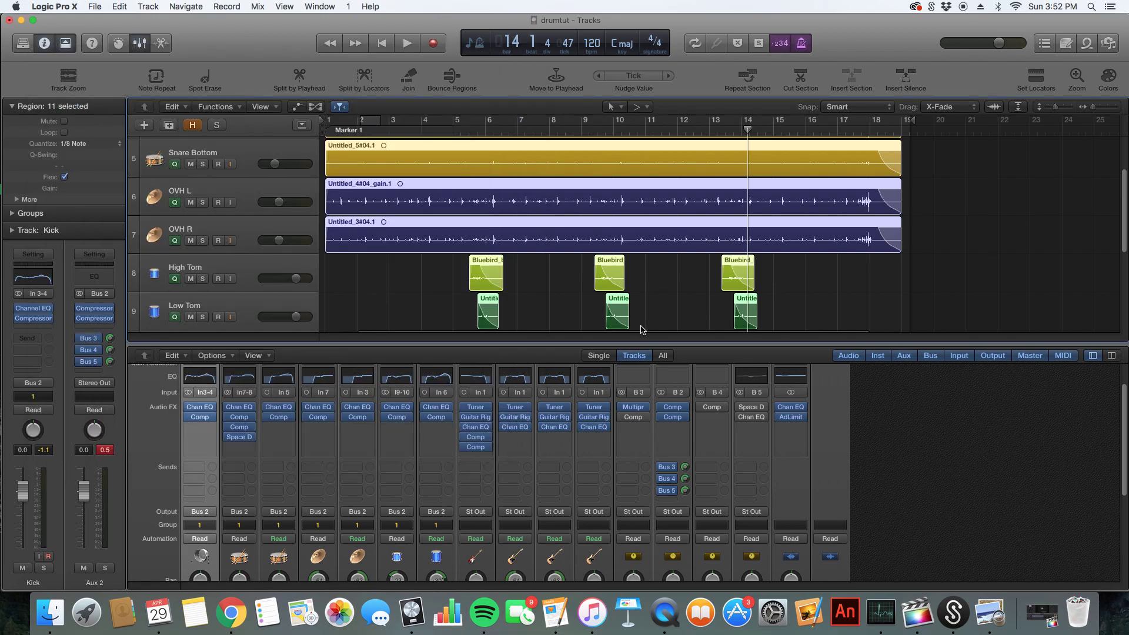
# Step: Switch off Aux 2's sends to Bus 4 and Bus 5, and play the drums from the beginning
pyautogui.scroll(-5, 640, 406)
pyautogui.scroll(5, 687, 491)
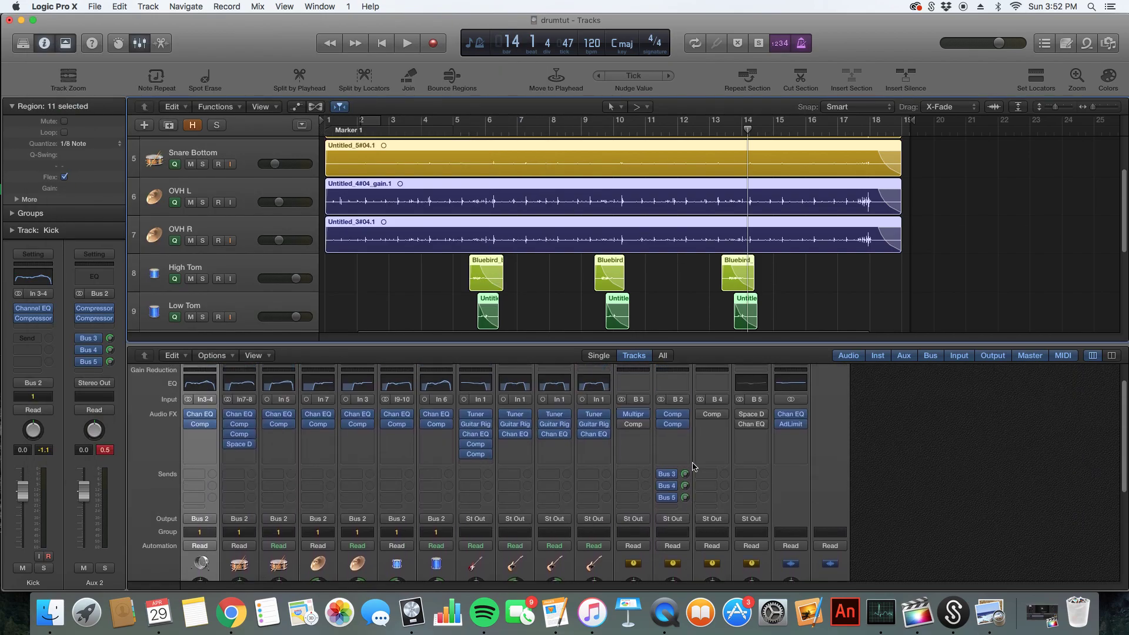
pyautogui.scroll(-1, 668, 509)
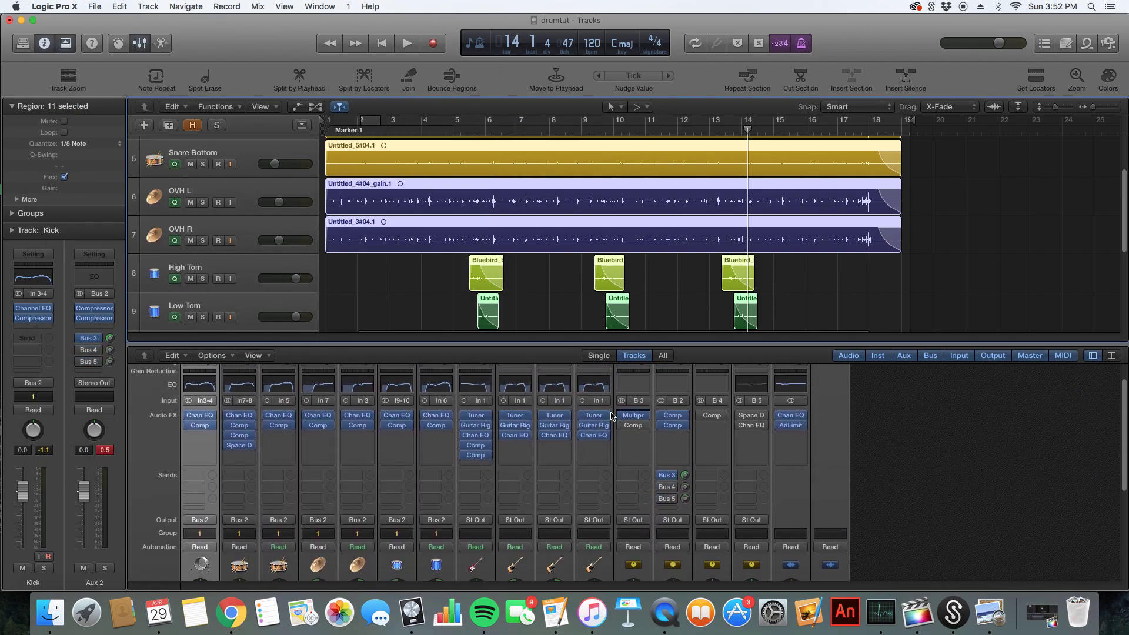
pyautogui.scroll(-7, 672, 510)
pyautogui.press('Return')
pyautogui.scroll(8, 629, 458)
pyautogui.press('space')
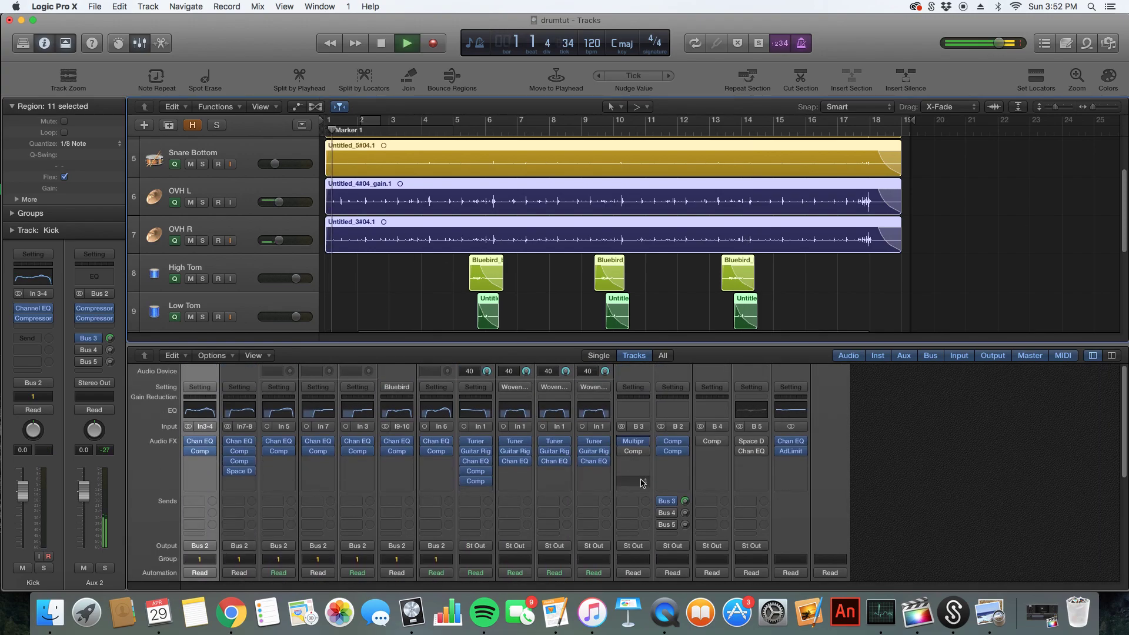
# Step: Switch on the Aux 1 Compressor, compare the drums with Aux 2's Bus 3 send off and on, and stop playback
pyautogui.click(636, 481)
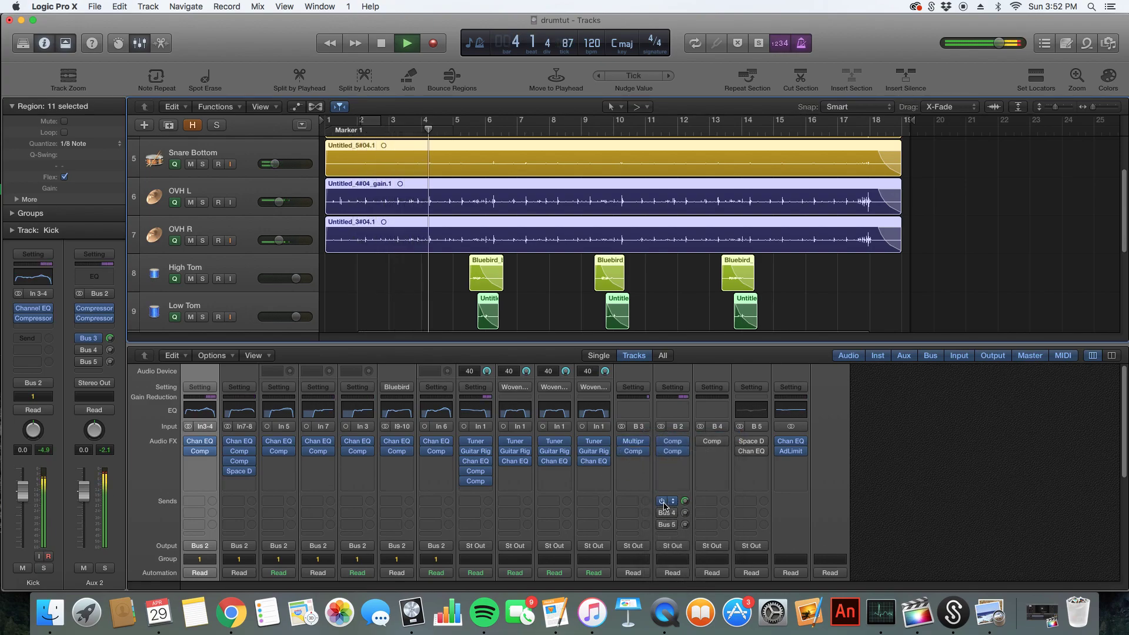
pyautogui.click(662, 501)
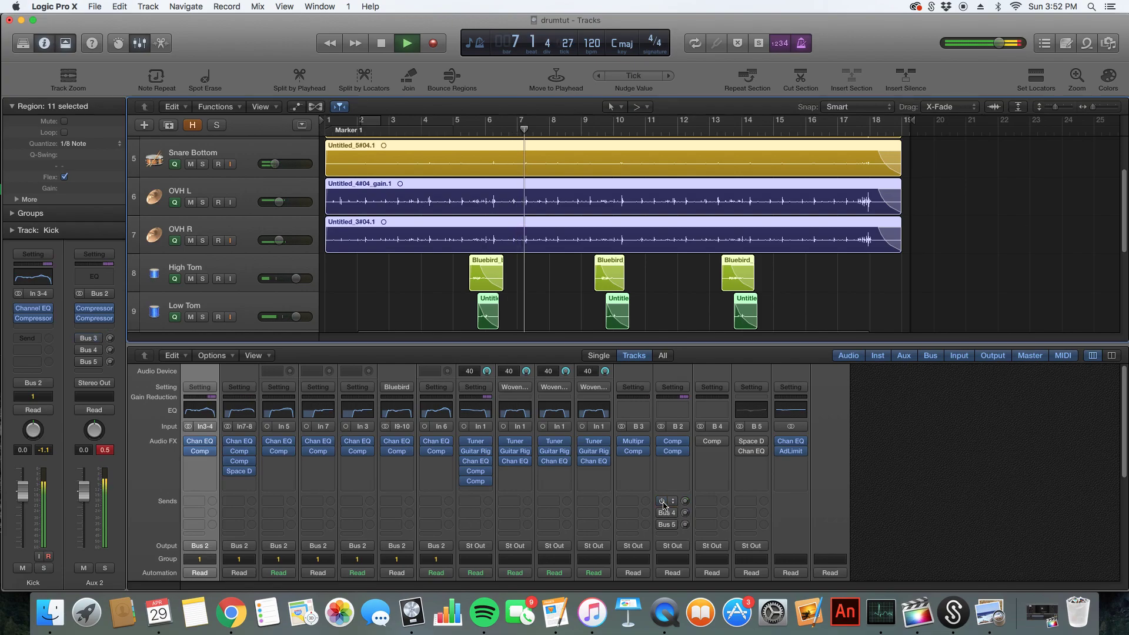
pyautogui.click(662, 501)
pyautogui.press('space')
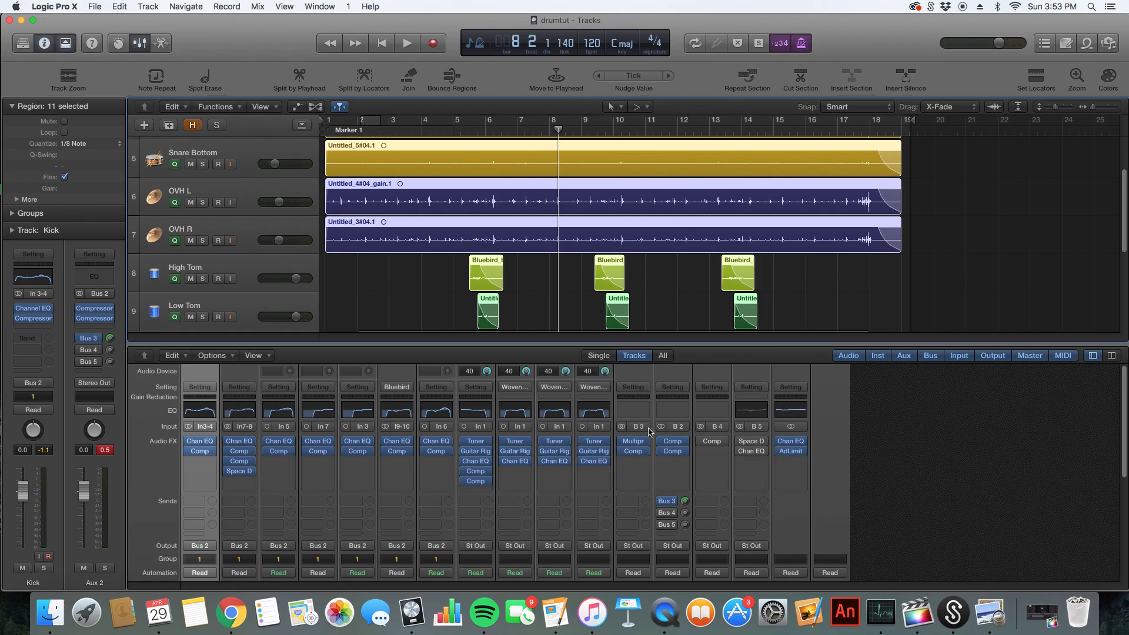
# Step: Switch on Aux 2's Bus 4 send and the Aux 3 Compressor, and play from the beginning with its window open
pyautogui.scroll(-2, 657, 492)
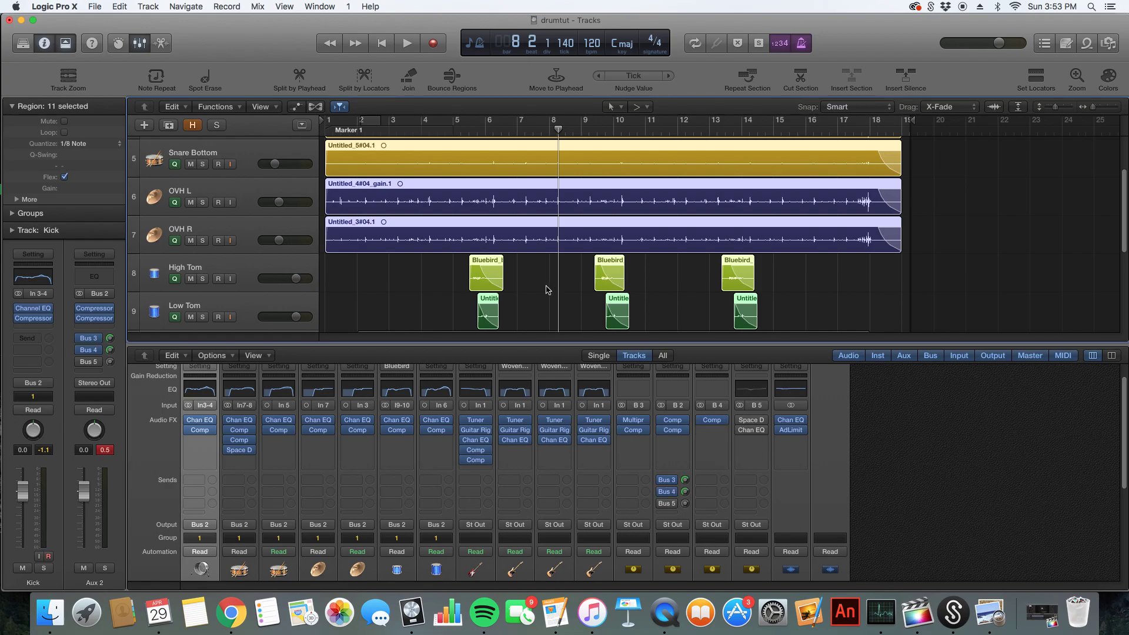
pyautogui.click(633, 429)
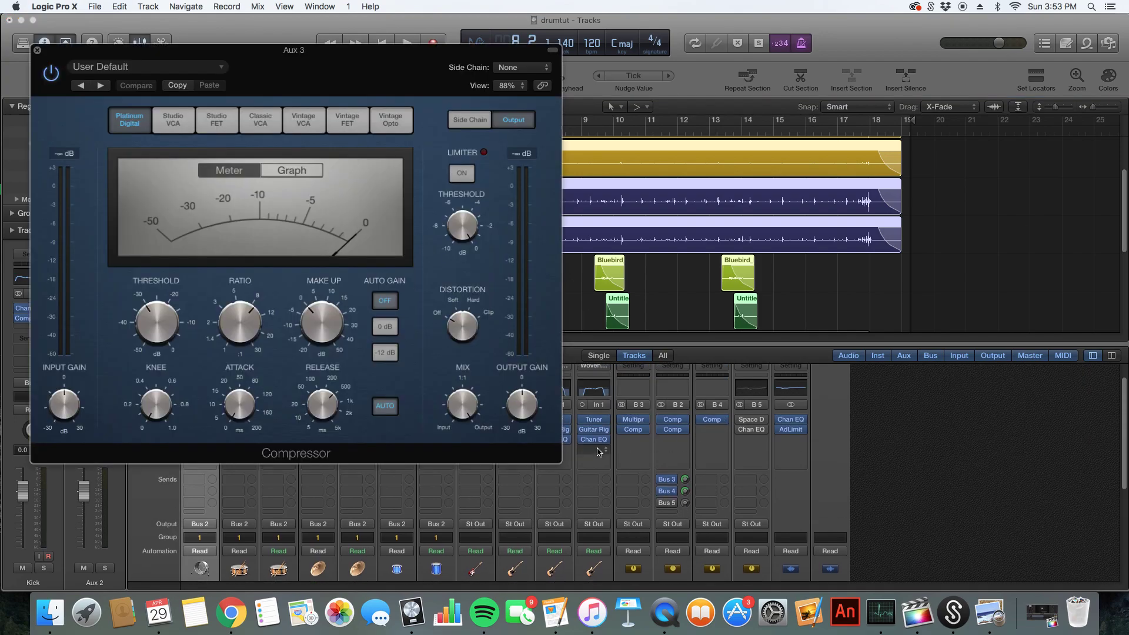
pyautogui.moveTo(312, 54); pyautogui.dragTo(449, 57)
pyautogui.press('Return')
pyautogui.press('space')
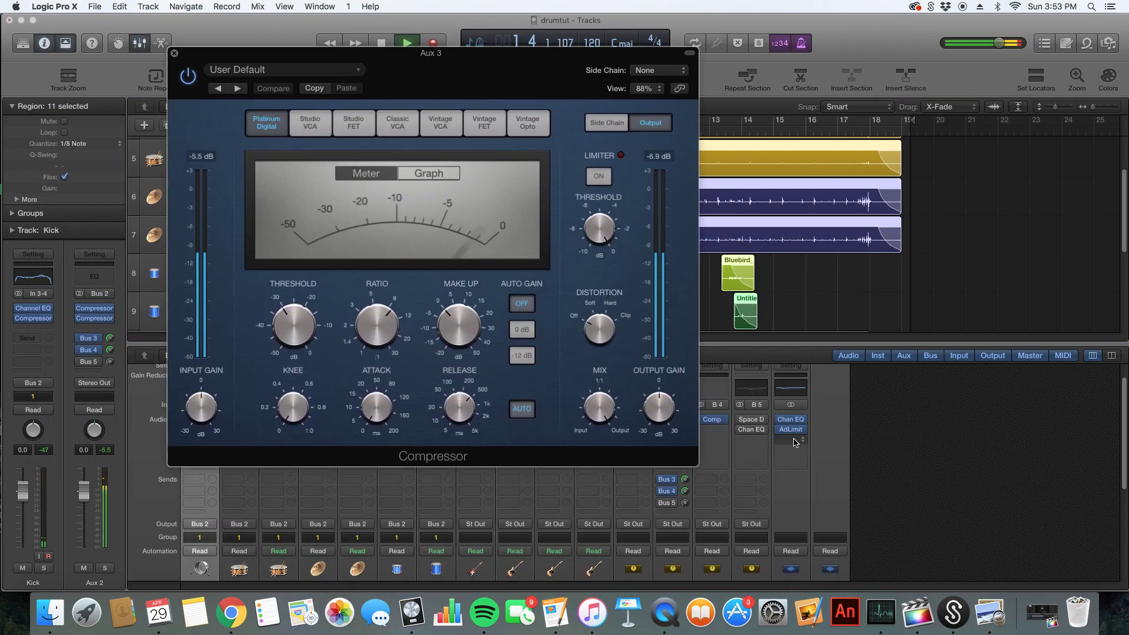
# Step: Examine the release and threshold settings of the Aux 3 Compressor during playback, and close its window
pyautogui.scroll(-2, 732, 454)
pyautogui.scroll(-5, 732, 455)
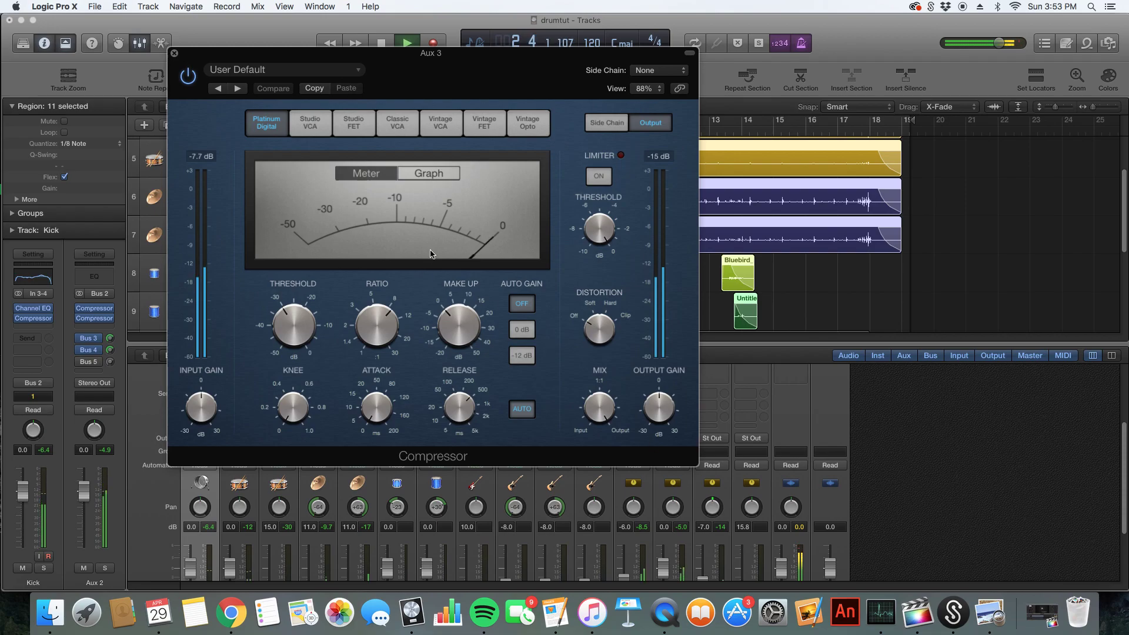
pyautogui.moveTo(471, 408)
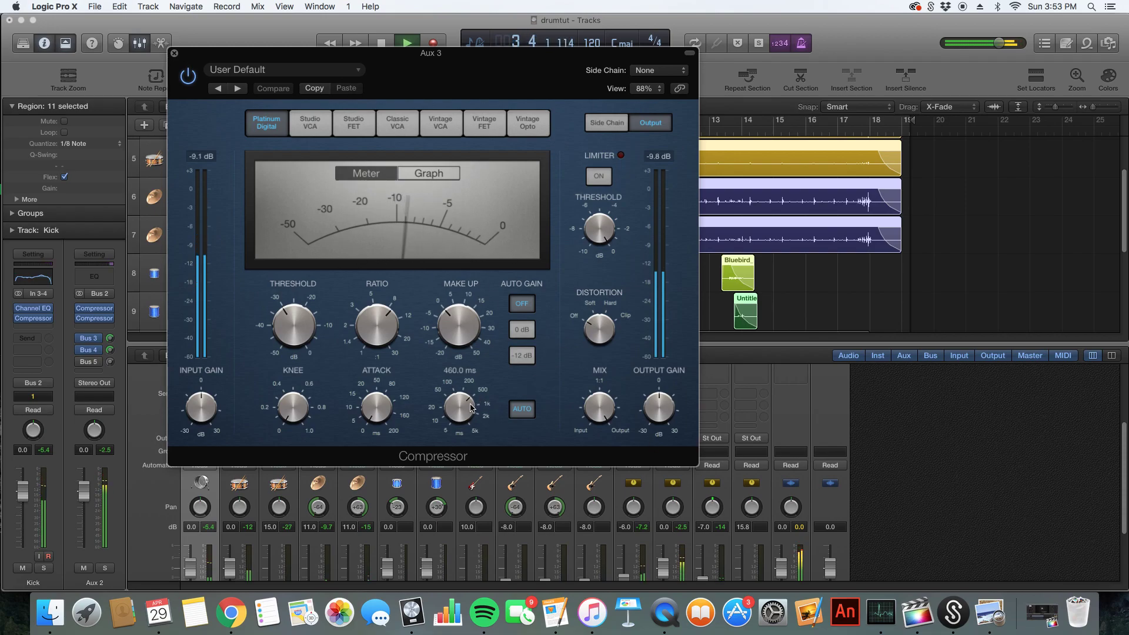
pyautogui.moveTo(276, 325)
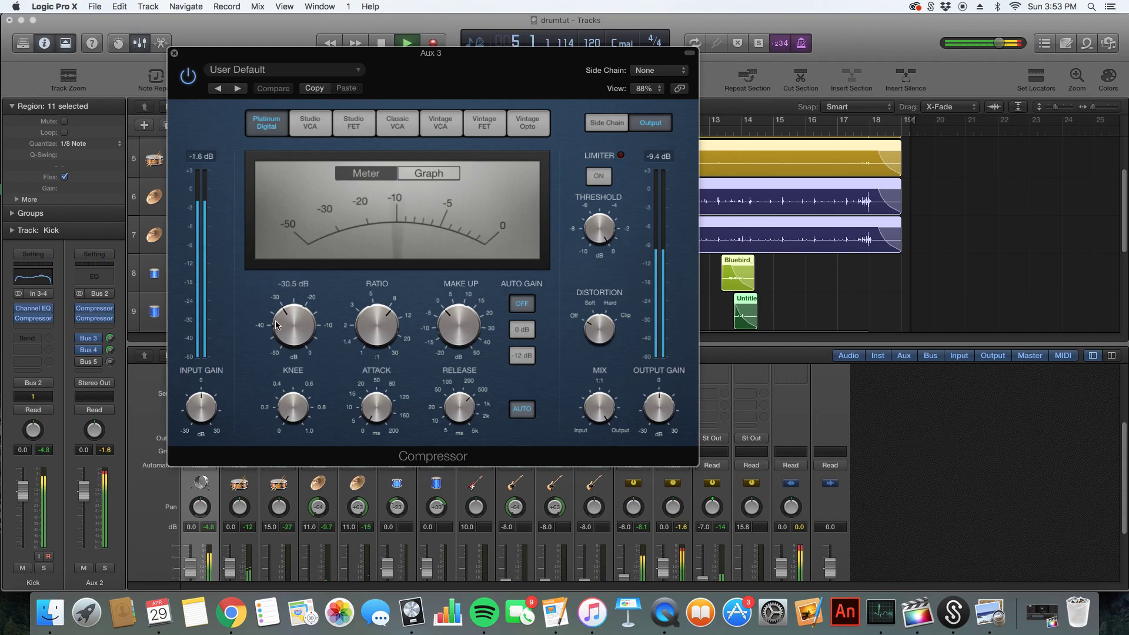
pyautogui.click(171, 52)
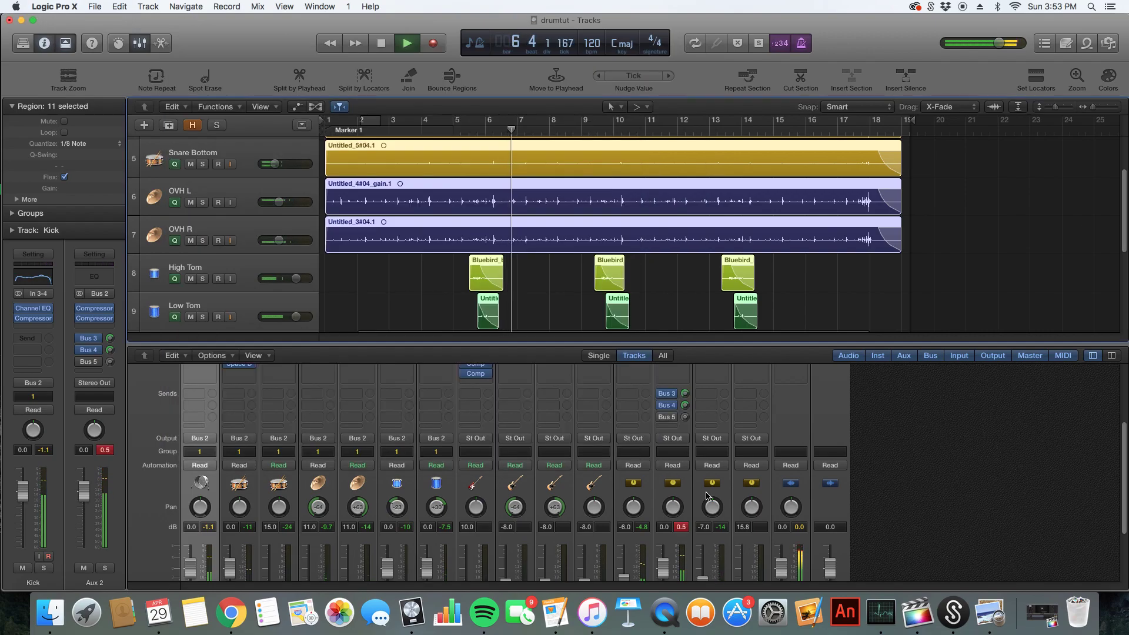
# Step: Stop playback and examine the fader levels of the aux channels, particularly Aux 3
pyautogui.scroll(-2, 665, 277)
pyautogui.press('space')
pyautogui.scroll(-2, 710, 523)
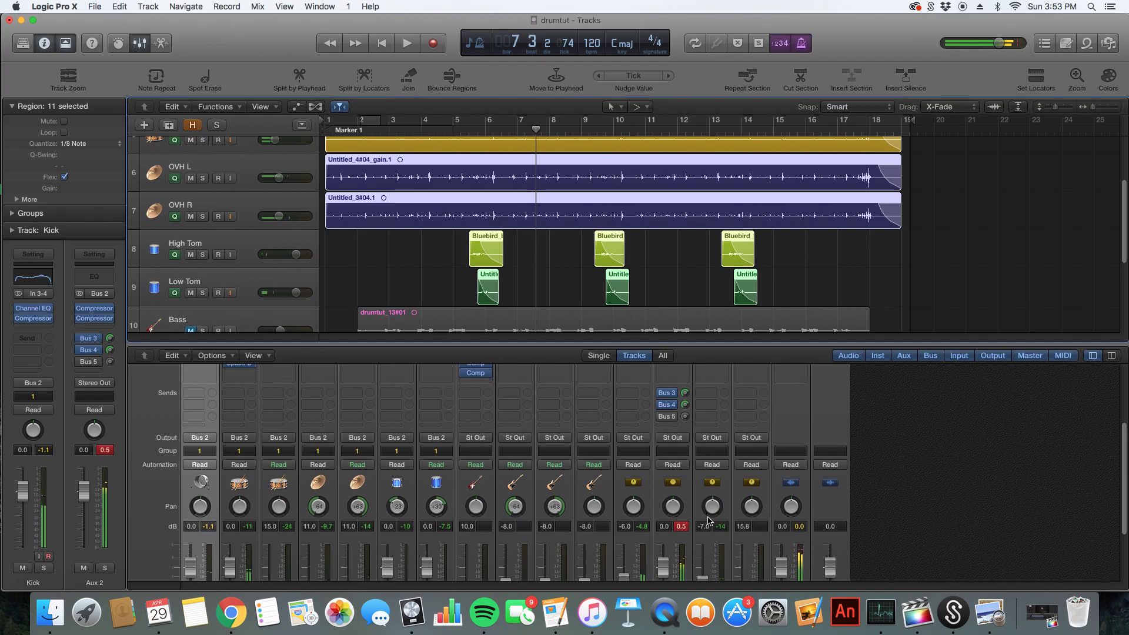
pyautogui.scroll(-3, 710, 524)
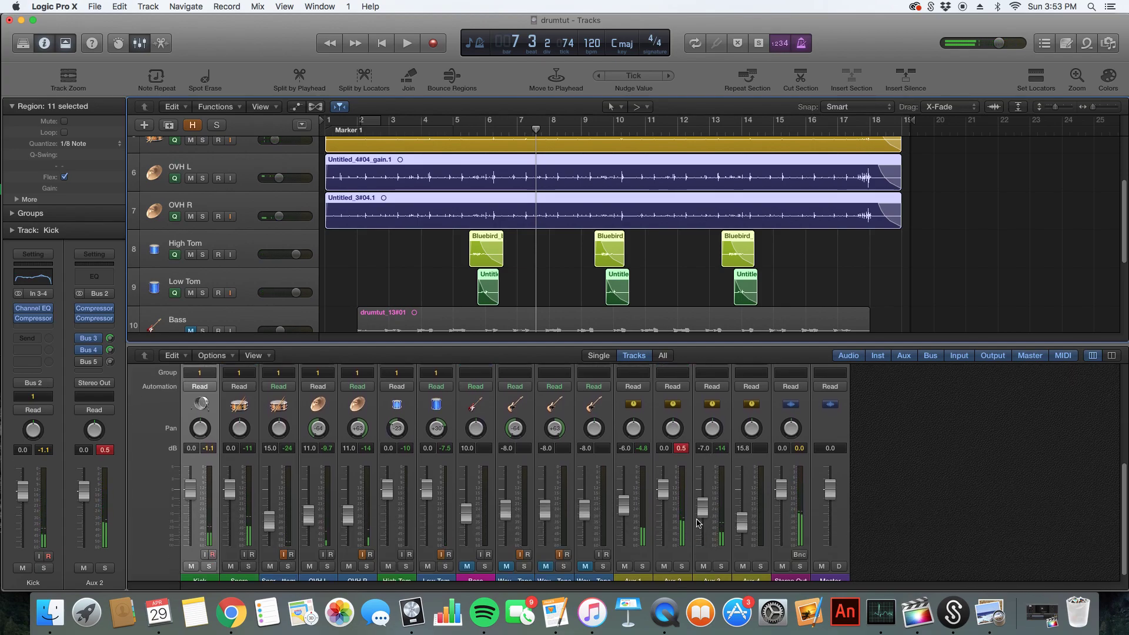
# Step: Play the drums from the beginning and compare them with Aux 2's Bus 3 and Bus 4 sends off and on
pyautogui.scroll(8, 703, 506)
pyautogui.press('Return')
pyautogui.press('space')
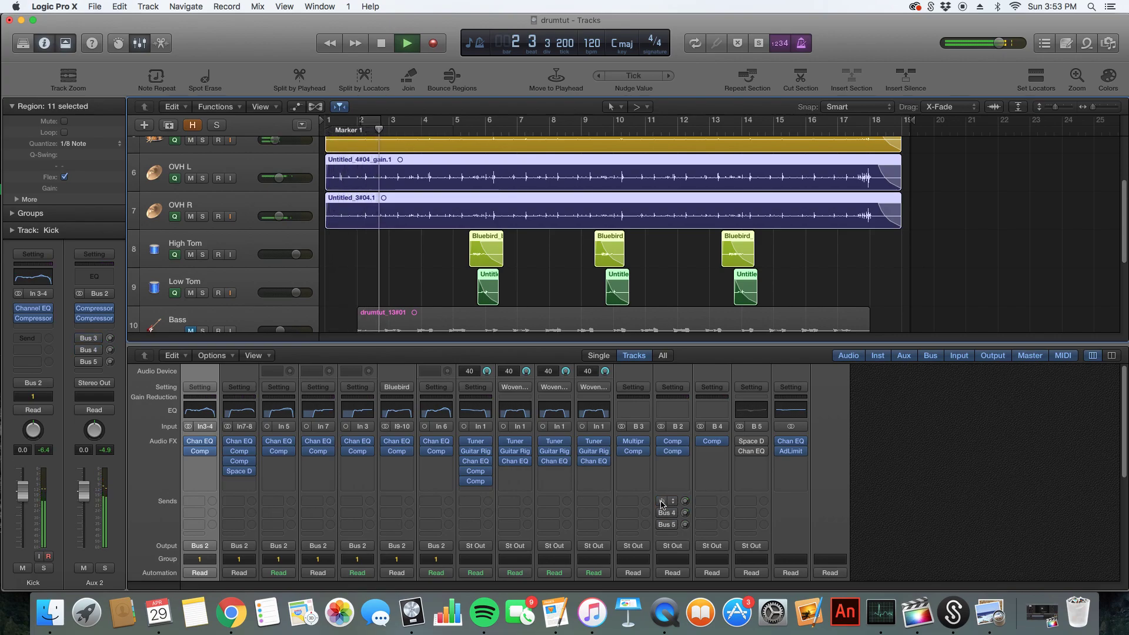
pyautogui.click(662, 502)
pyautogui.click(662, 514)
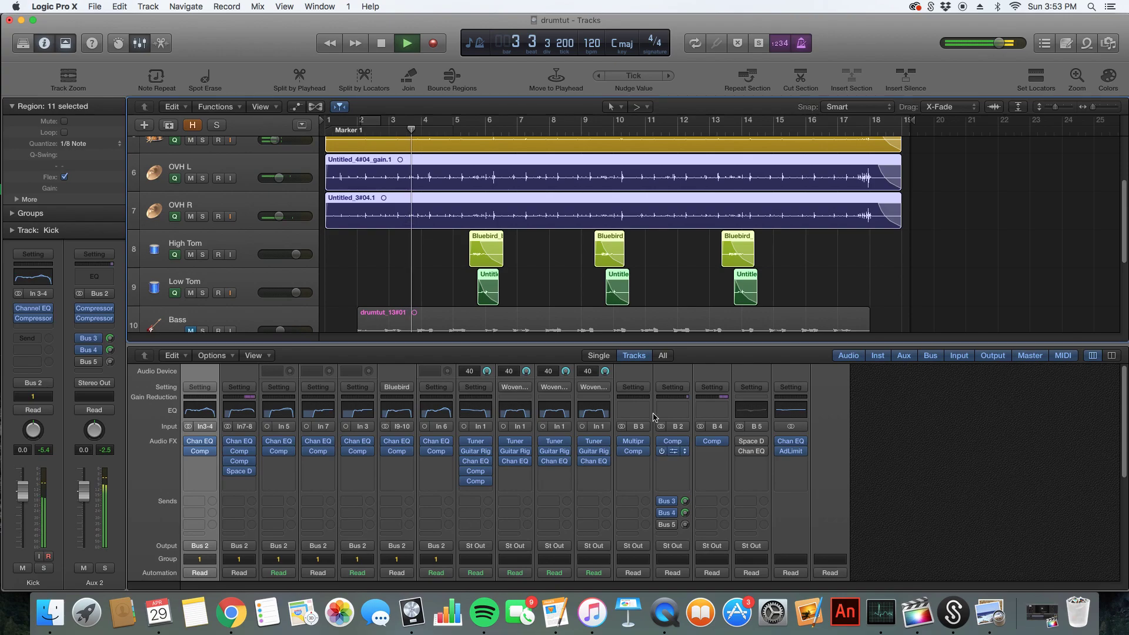
# Step: Switch on Aux 2's Bus 5 send and Aux 4's Space Designer and Channel EQ, and play from the beginning with the reverb window open
pyautogui.scroll(-2, 676, 470)
pyautogui.press('space')
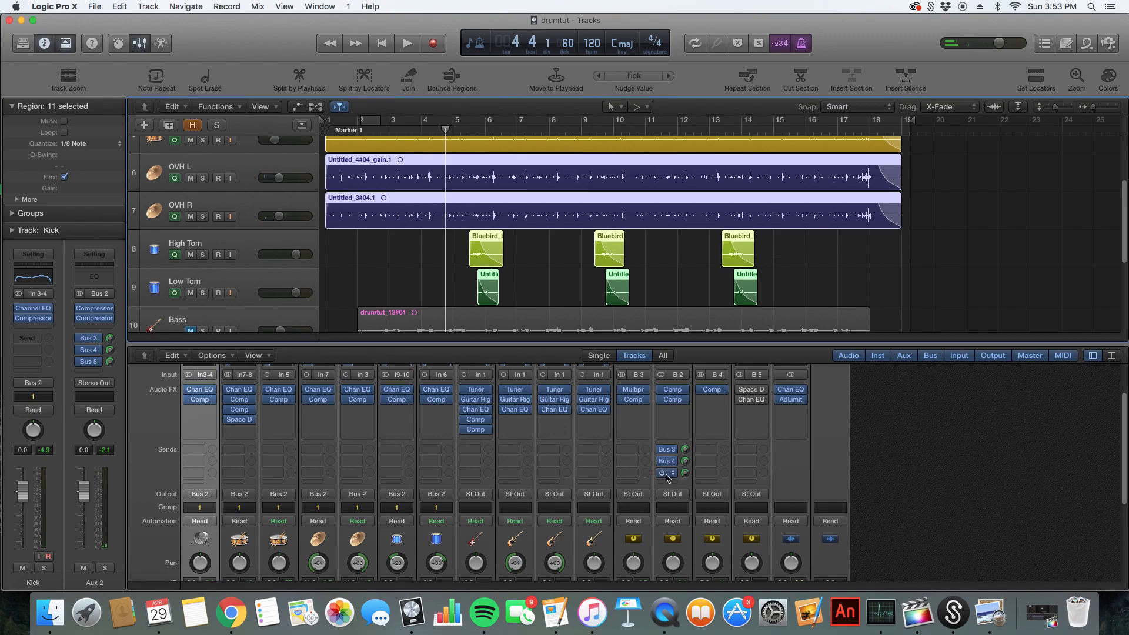
pyautogui.scroll(3, 741, 477)
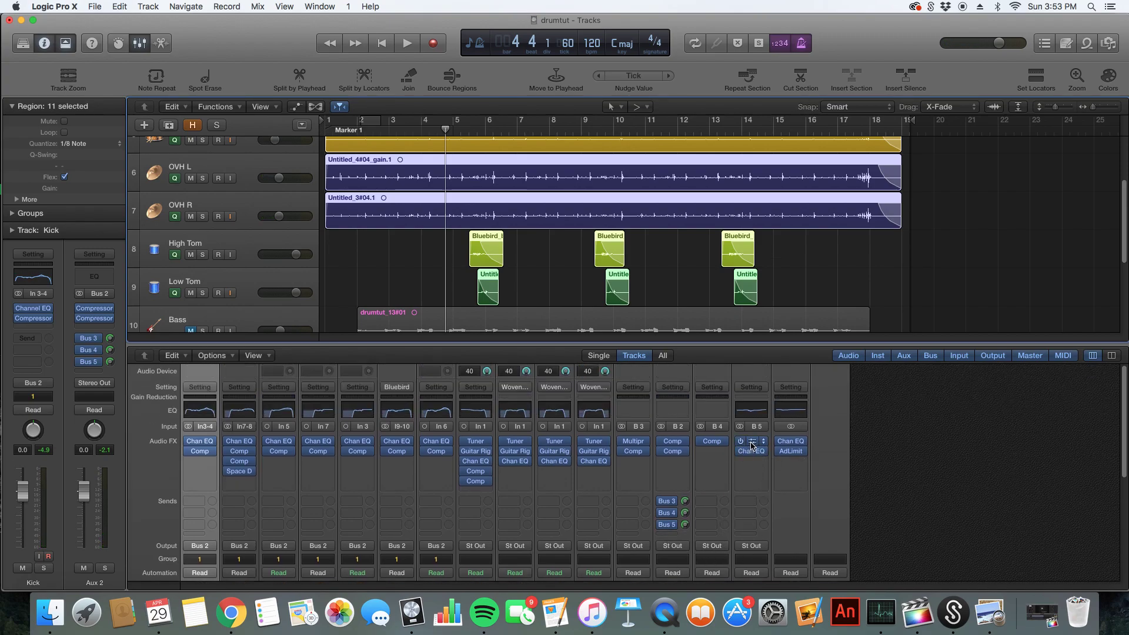
pyautogui.moveTo(275, 66); pyautogui.dragTo(384, 61)
pyautogui.click(326, 133)
pyautogui.press('space')
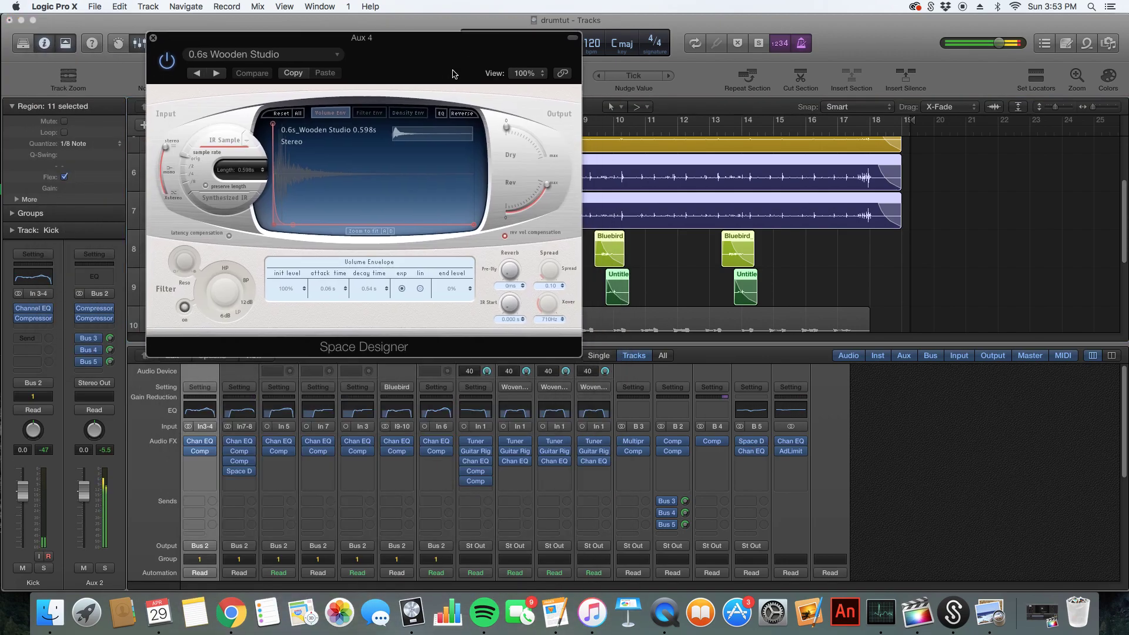
# Step: Examine Aux 4's Space Designer reverb level and preset categories during playback, and close its window
pyautogui.moveTo(453, 73); pyautogui.dragTo(472, 115)
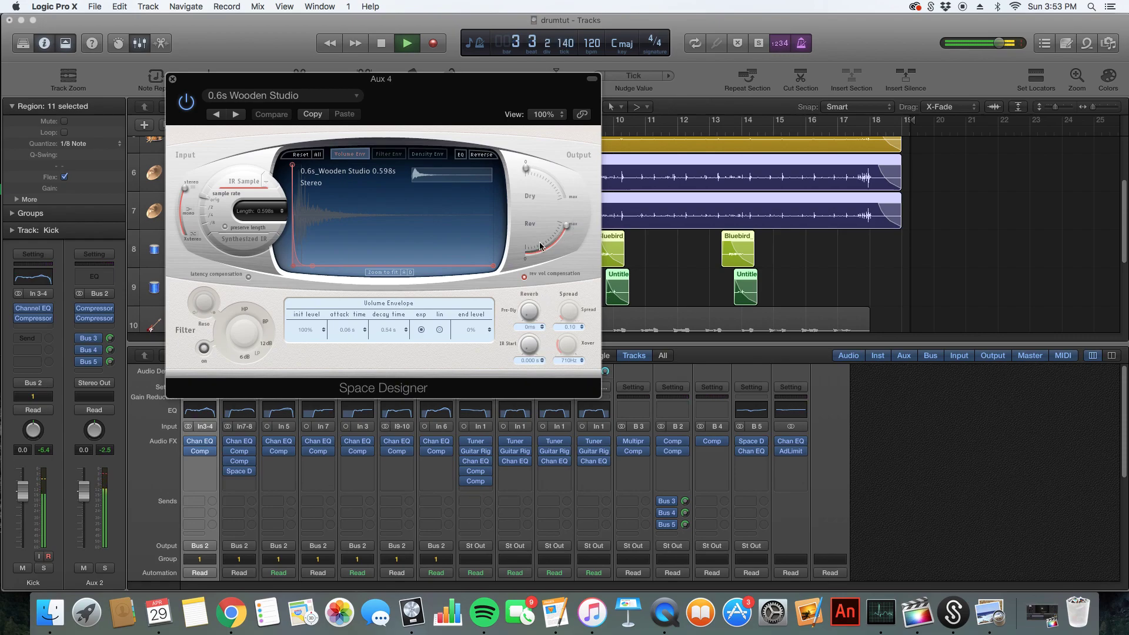
pyautogui.click(313, 95)
pyautogui.moveTo(276, 338)
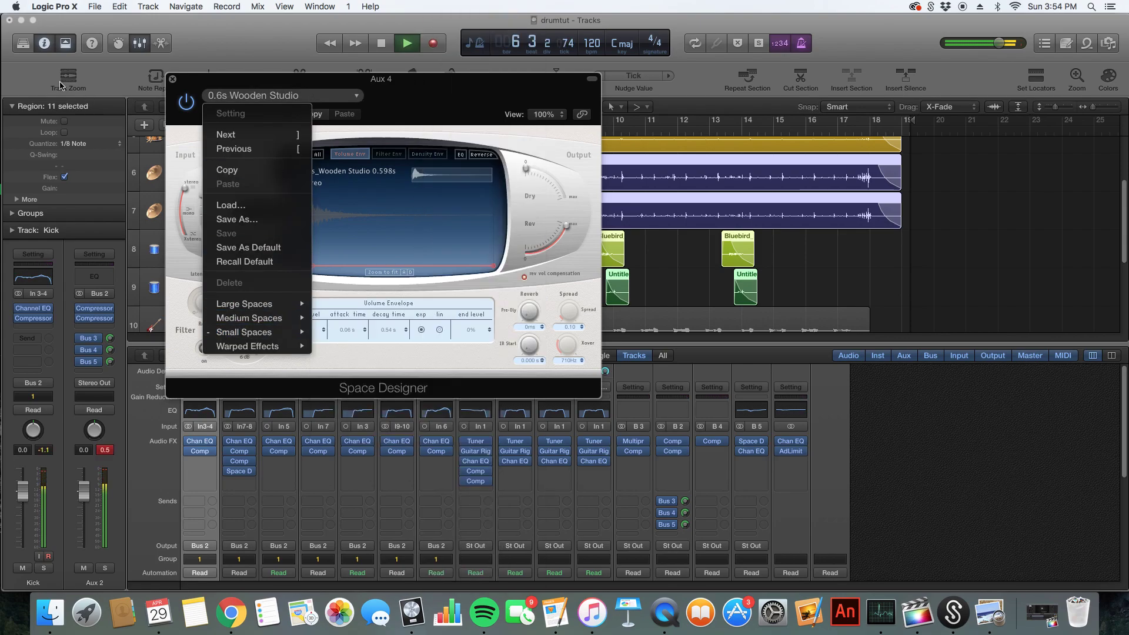
pyautogui.click(173, 79)
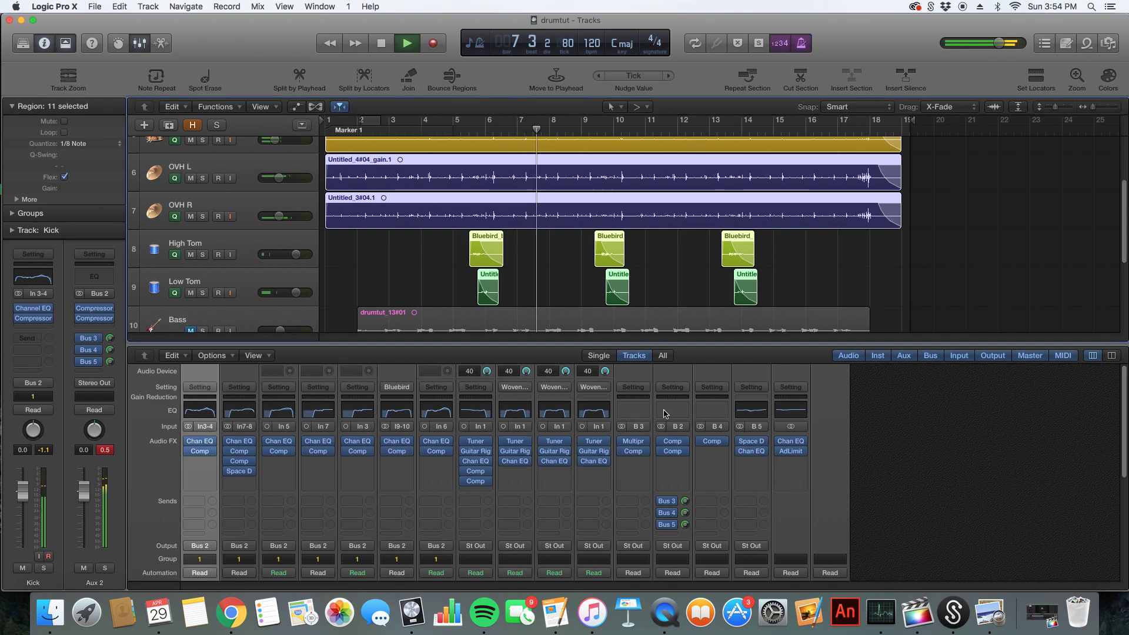
# Step: Open Aux 4's Channel EQ and move the 520 Hz cut band to 510 Hz
pyautogui.scroll(-3, 759, 438)
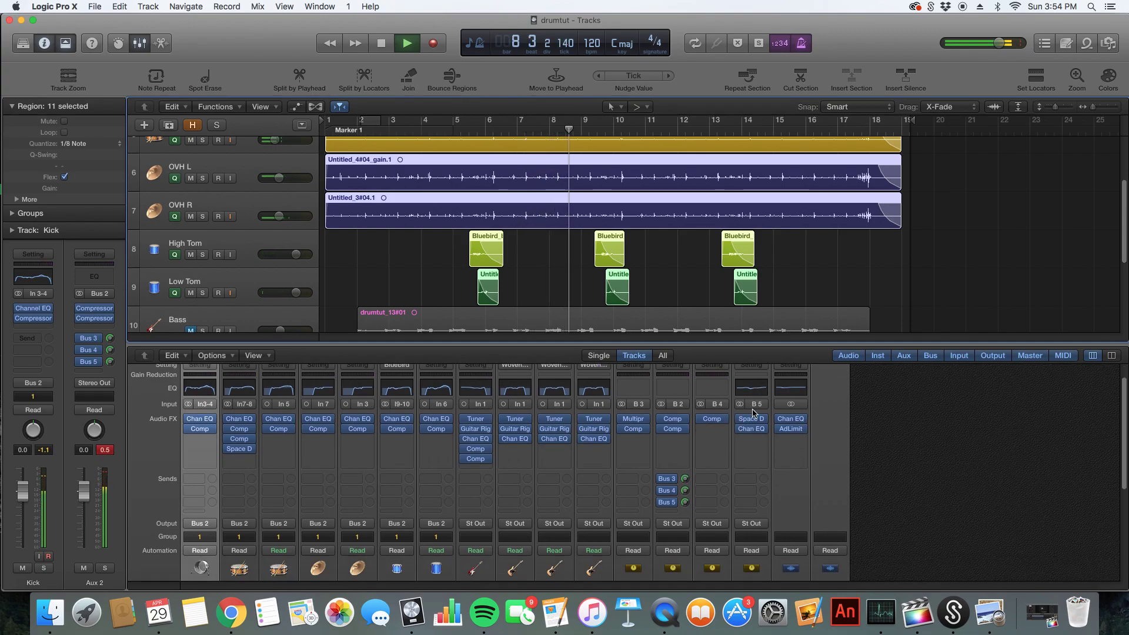
pyautogui.click(751, 408)
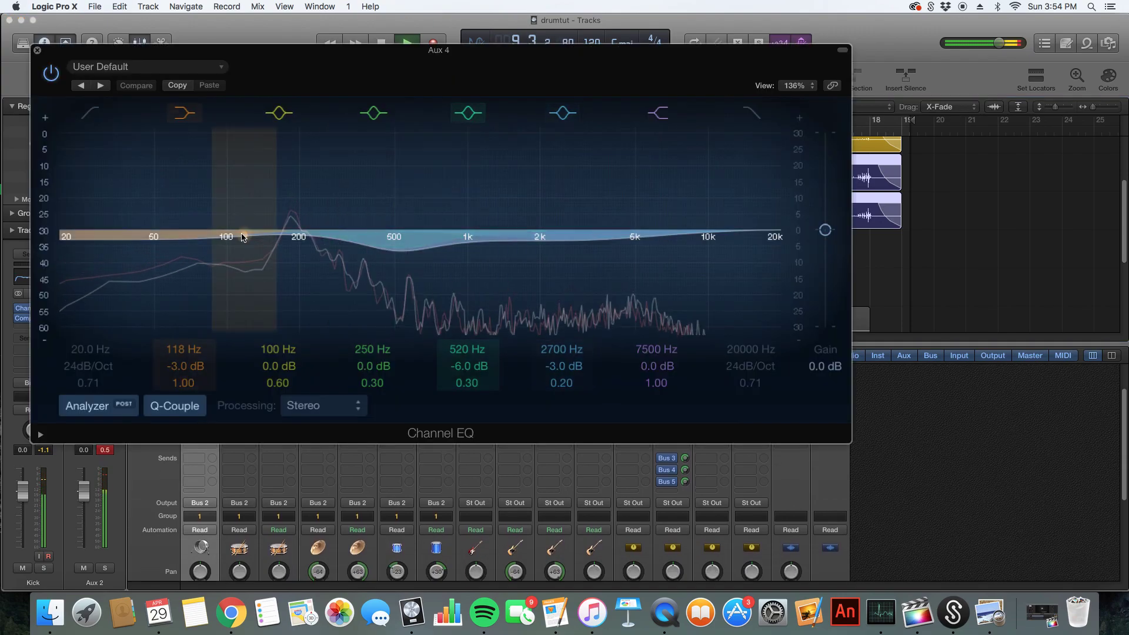
pyautogui.moveTo(401, 251)
pyautogui.mouseDown()
pyautogui.moveTo(402, 203)
pyautogui.moveTo(397, 249)
pyautogui.mouseUp()
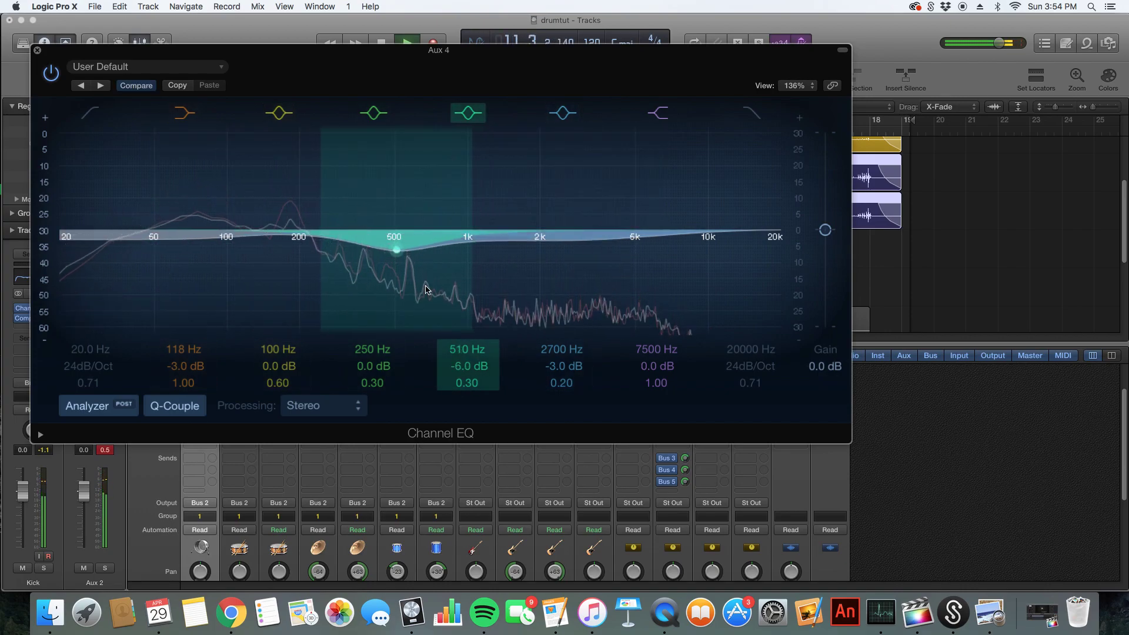
pyautogui.scroll(-5, 729, 517)
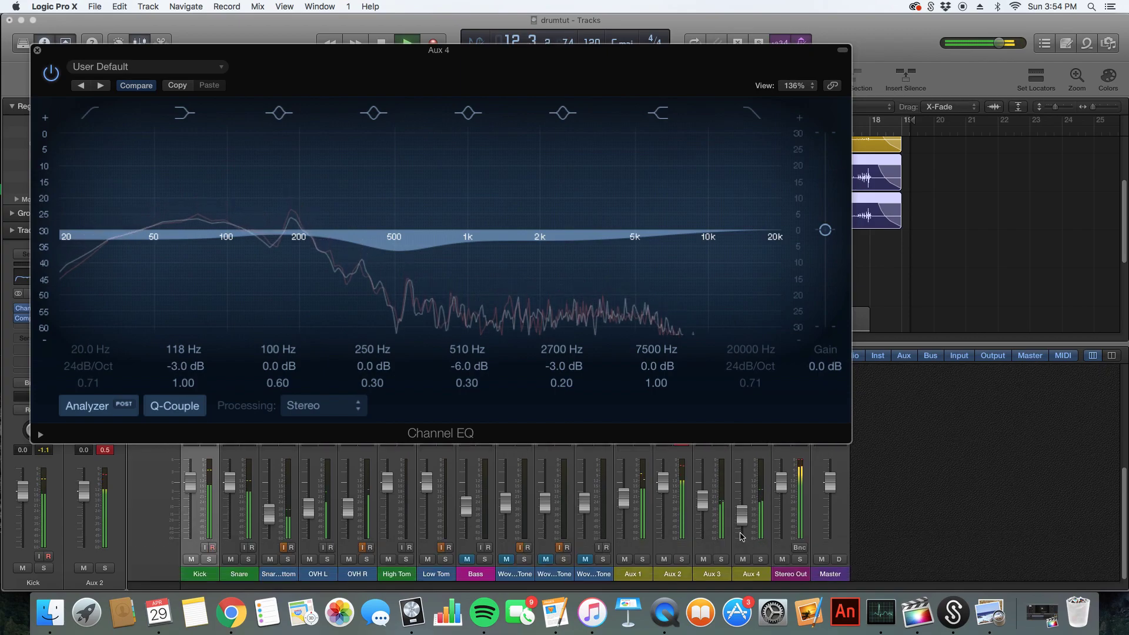
# Step: Temporarily solo Aux 4 while setting its Channel EQ cut bands to 485 Hz and 2650 Hz, and close the EQ window
pyautogui.click(760, 559)
pyautogui.moveTo(382, 294)
pyautogui.mouseDown()
pyautogui.moveTo(378, 243)
pyautogui.moveTo(372, 295)
pyautogui.mouseUp()
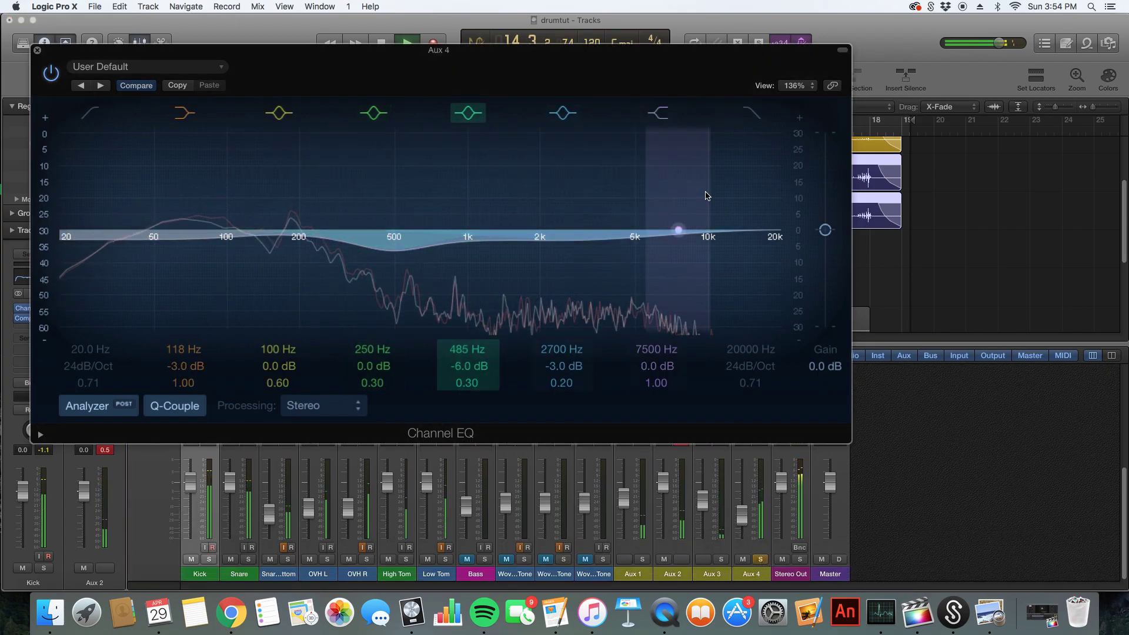
pyautogui.moveTo(558, 273)
pyautogui.mouseDown()
pyautogui.moveTo(559, 240)
pyautogui.moveTo(562, 278)
pyautogui.mouseUp()
pyautogui.click(51, 72)
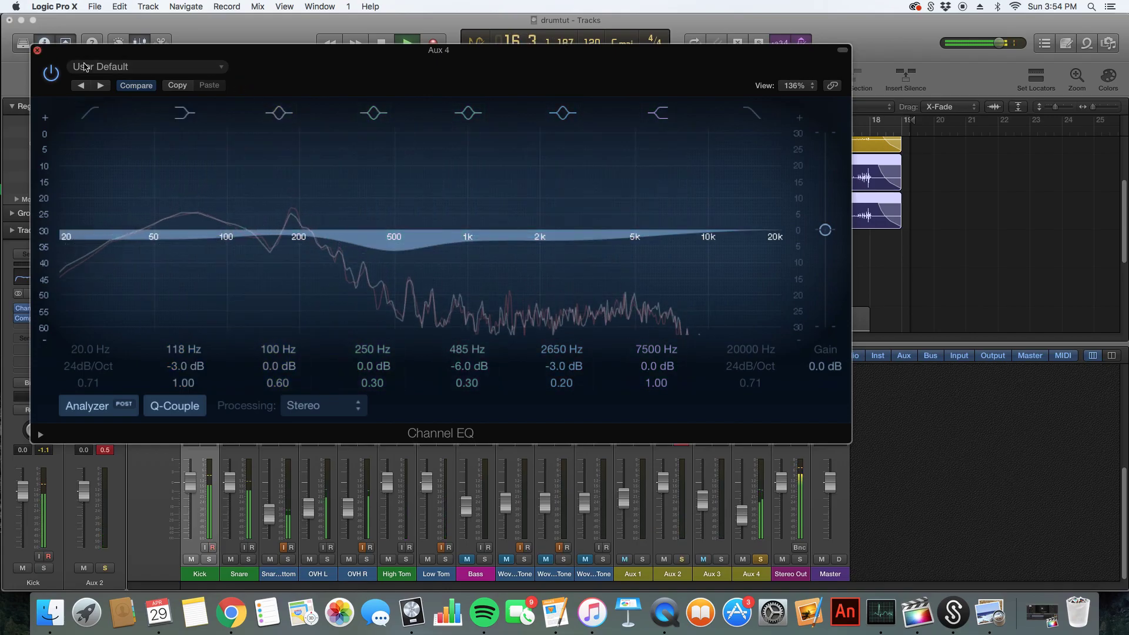
pyautogui.press('super+w')
# Step: Hide the mixer, play the session from the beginning, and unmute the Bass and the three WovenSelfTitledGuitarTone tracks
pyautogui.scroll(5, 690, 431)
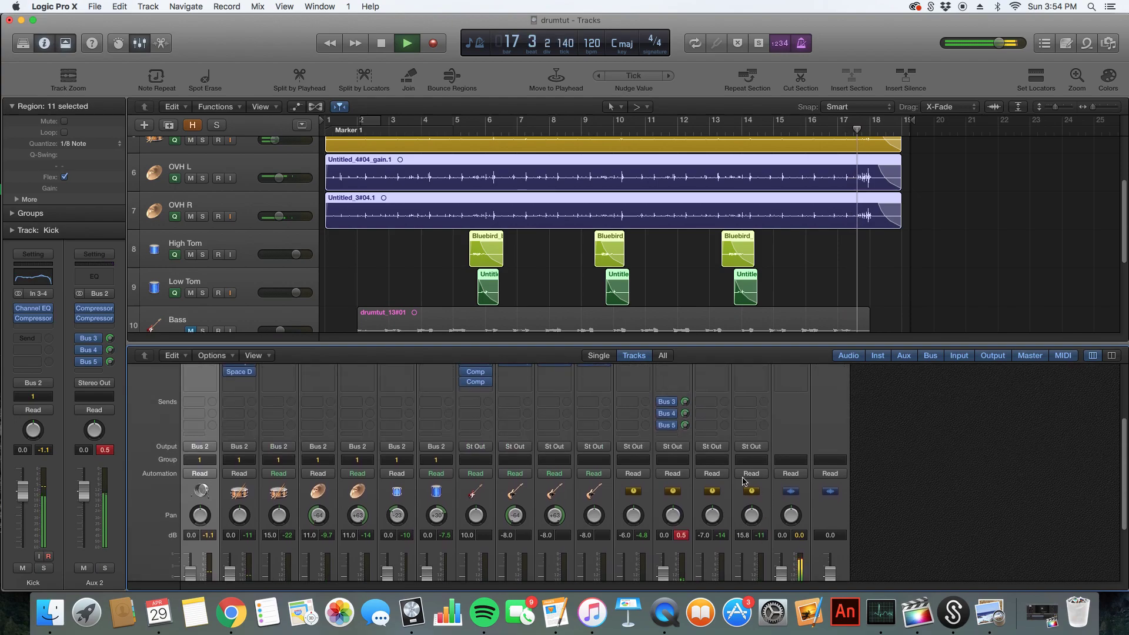
pyautogui.scroll(4, 690, 431)
pyautogui.scroll(4, 471, 235)
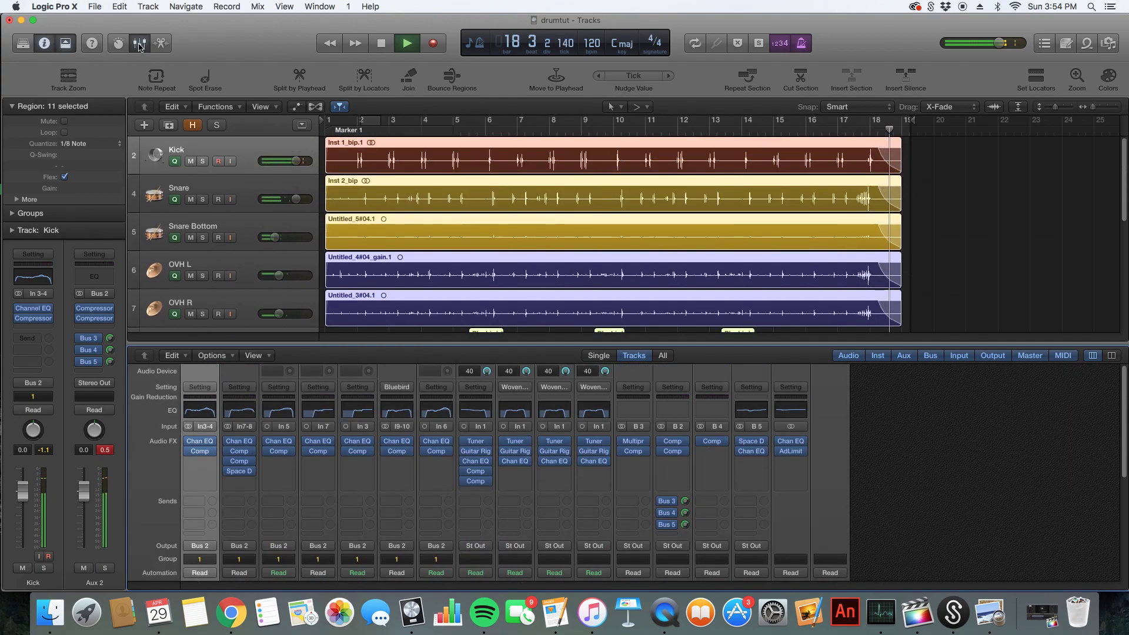
pyautogui.click(141, 46)
pyautogui.click(324, 128)
pyautogui.press('space')
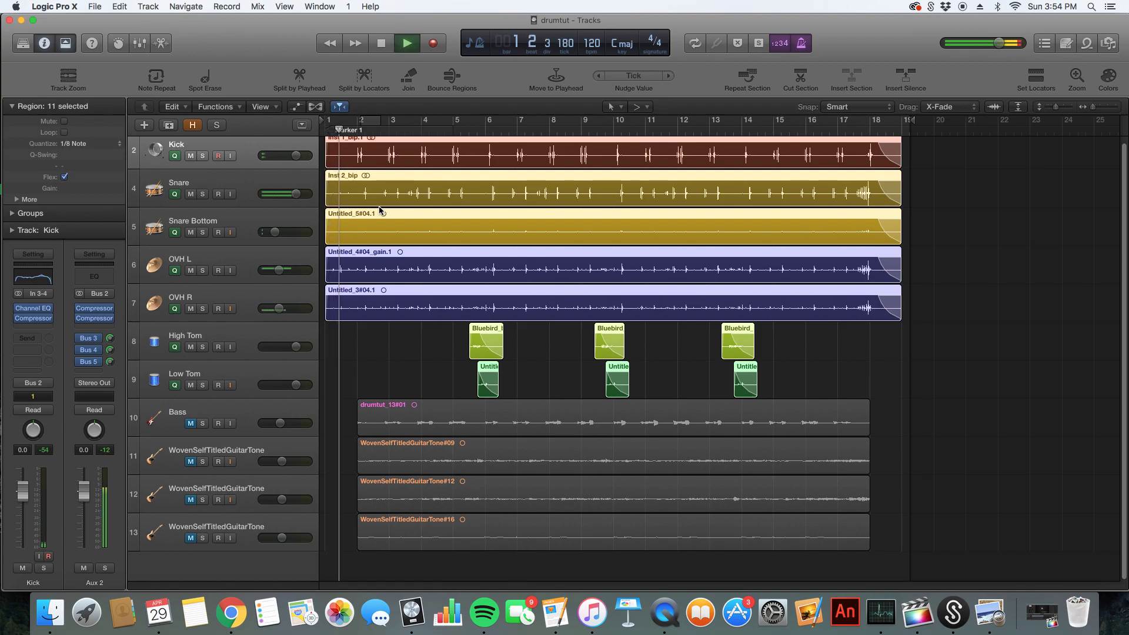
pyautogui.moveTo(191, 423); pyautogui.dragTo(190, 538)
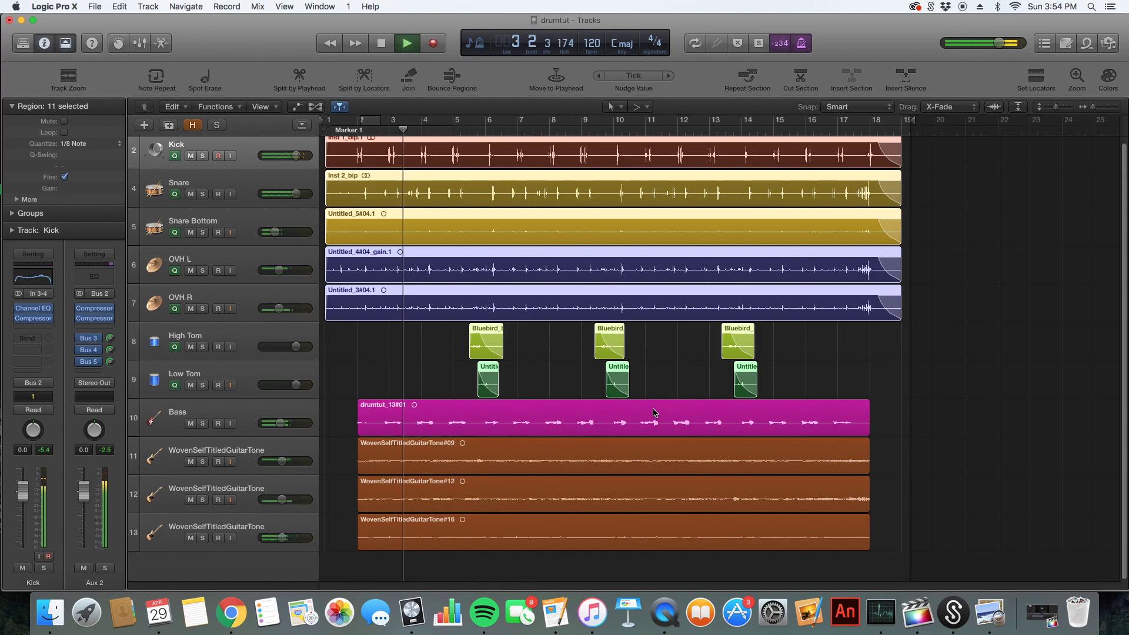
# Step: Listen to the drums with the bass and guitars, stop playback, and deselect all regions
pyautogui.scroll(1, 660, 411)
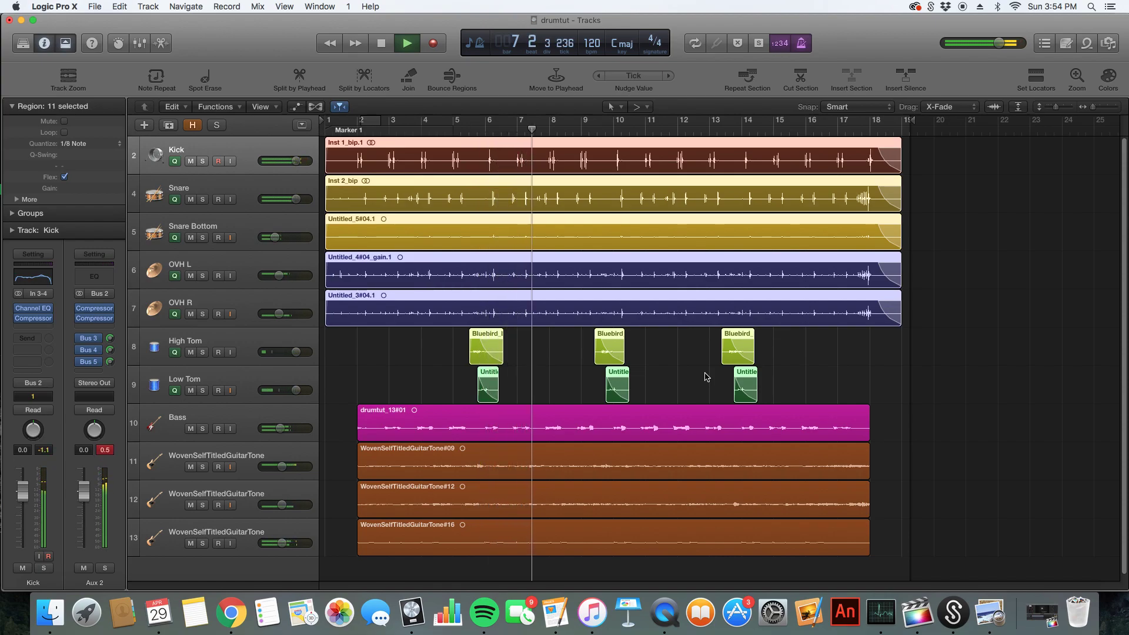
pyautogui.press('space')
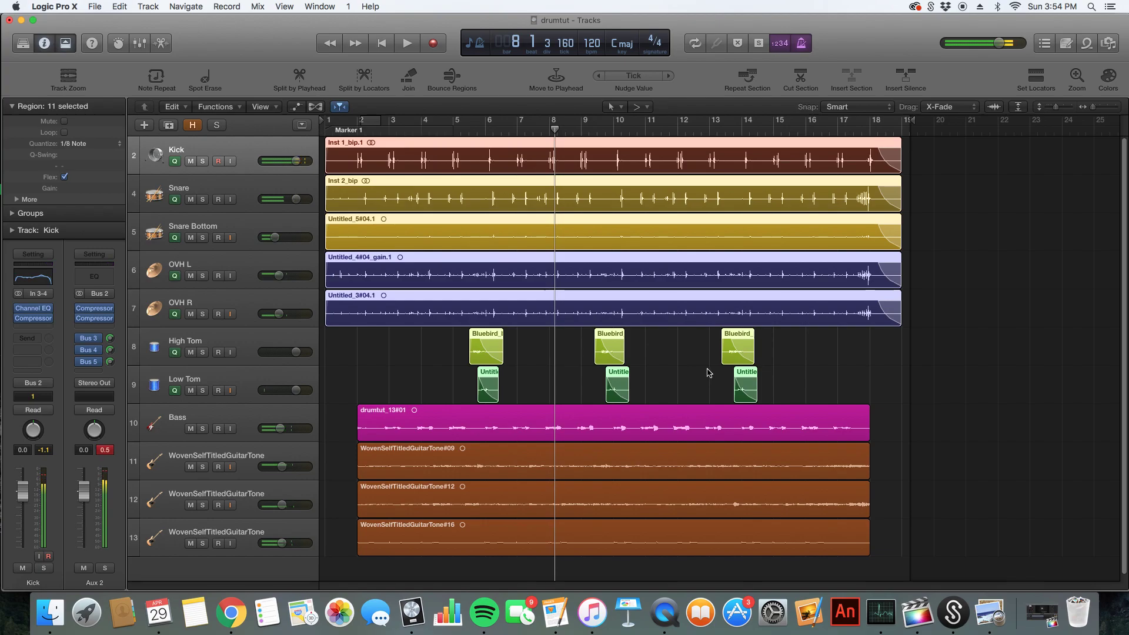
pyautogui.click(713, 374)
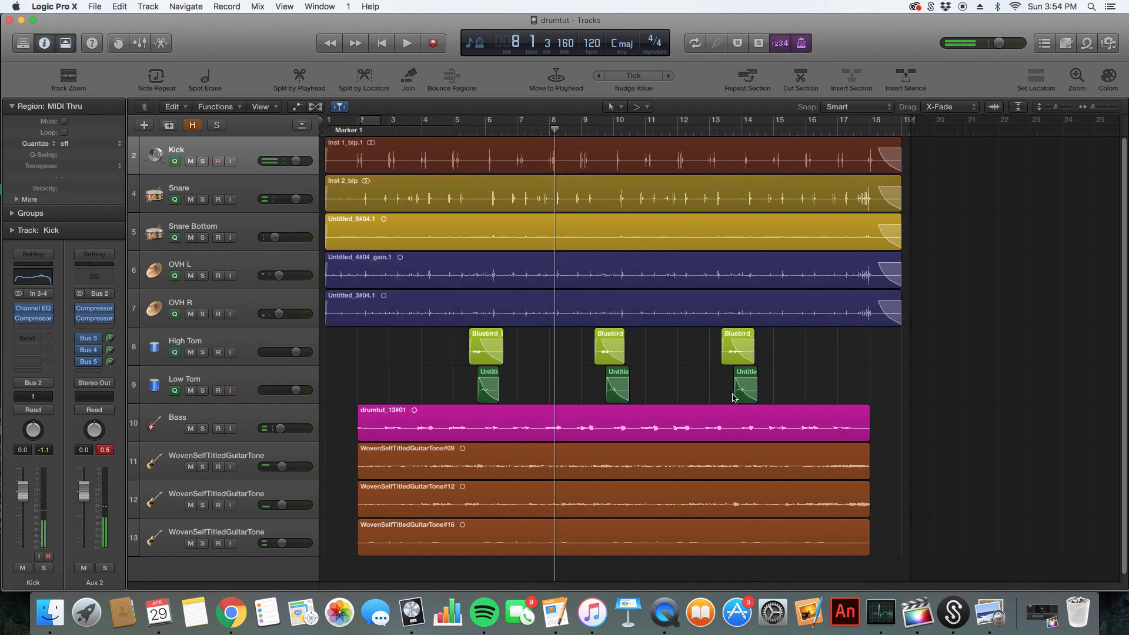
# Step: Show the mixer, enlarge it to review the complete channel strips, and hide it again
pyautogui.click(141, 44)
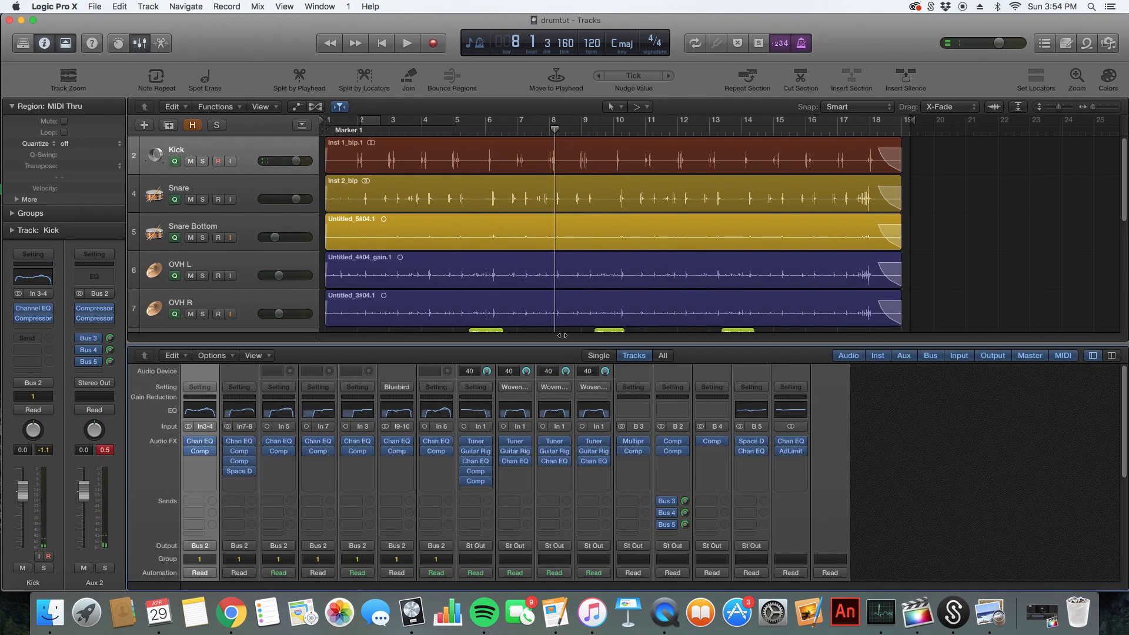
pyautogui.moveTo(609, 344); pyautogui.dragTo(616, 97)
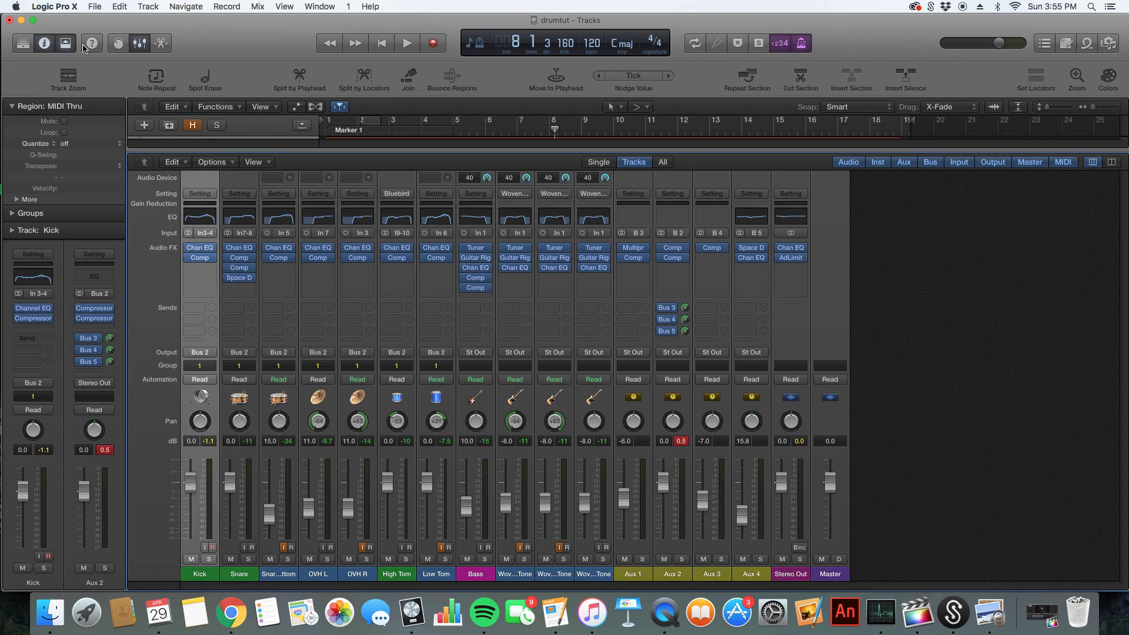
pyautogui.click(141, 43)
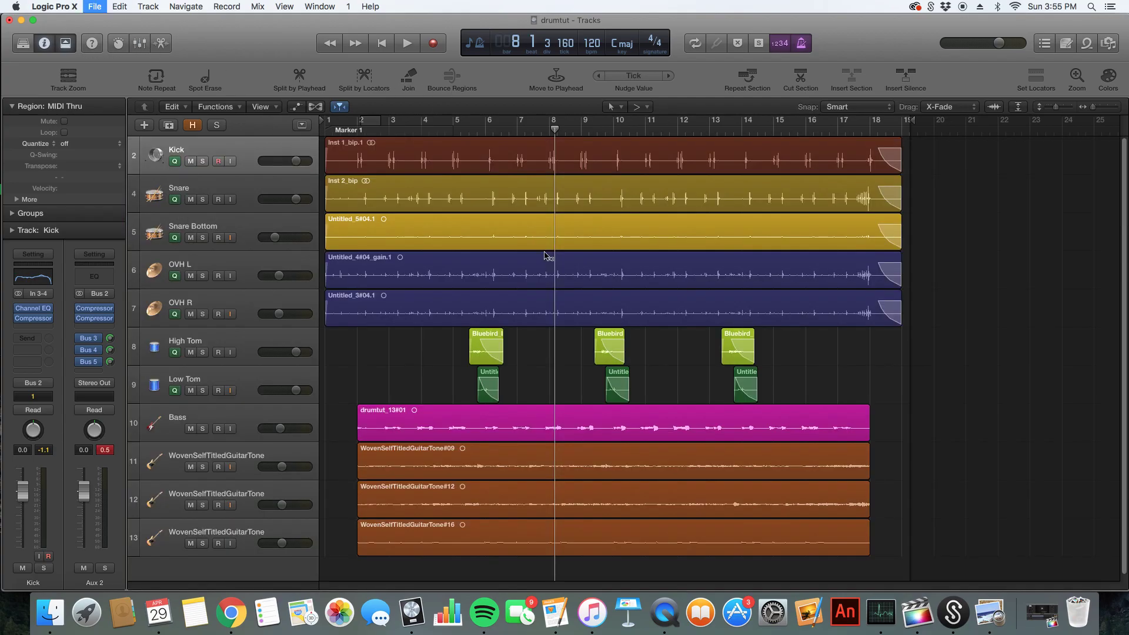